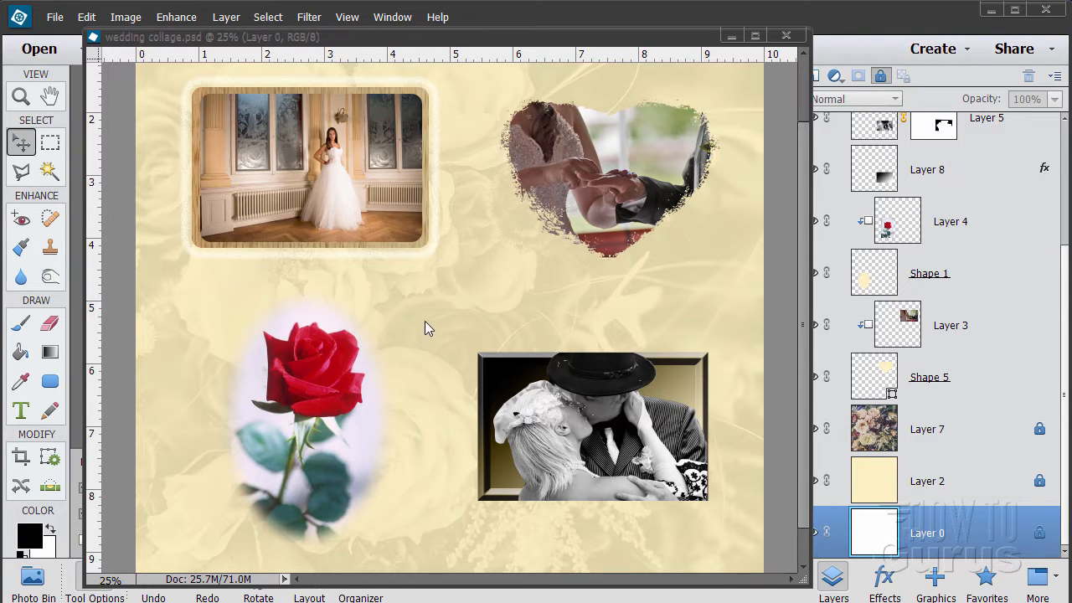
Close the wedding collage sample and create a blank 10 by 10 inch RGB document at 300 pixels/inch with white background
click(786, 37)
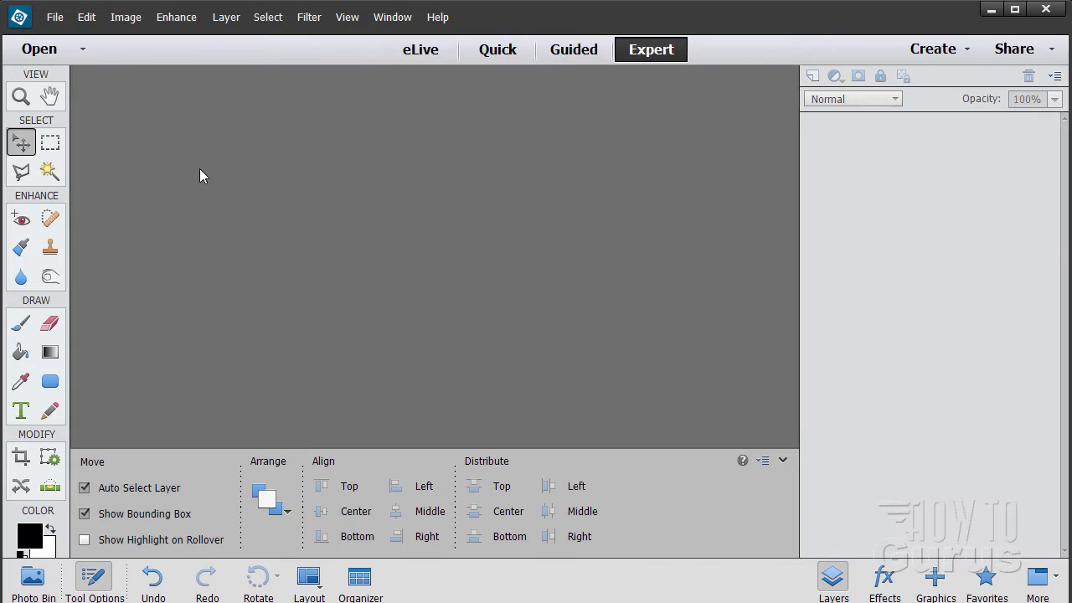
click(54, 18)
mouse_move(74, 39)
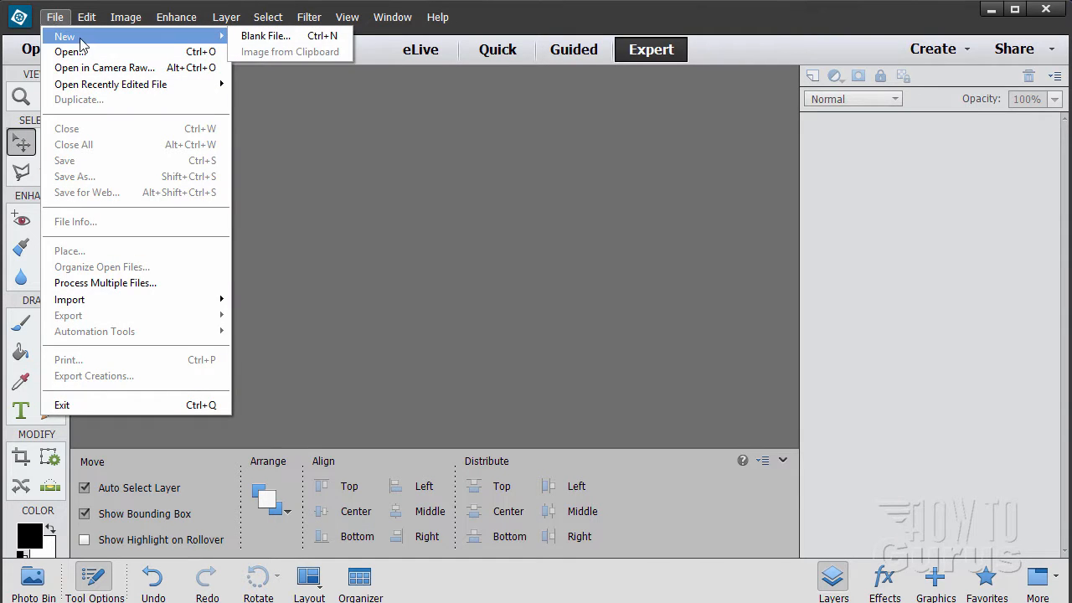
click(250, 37)
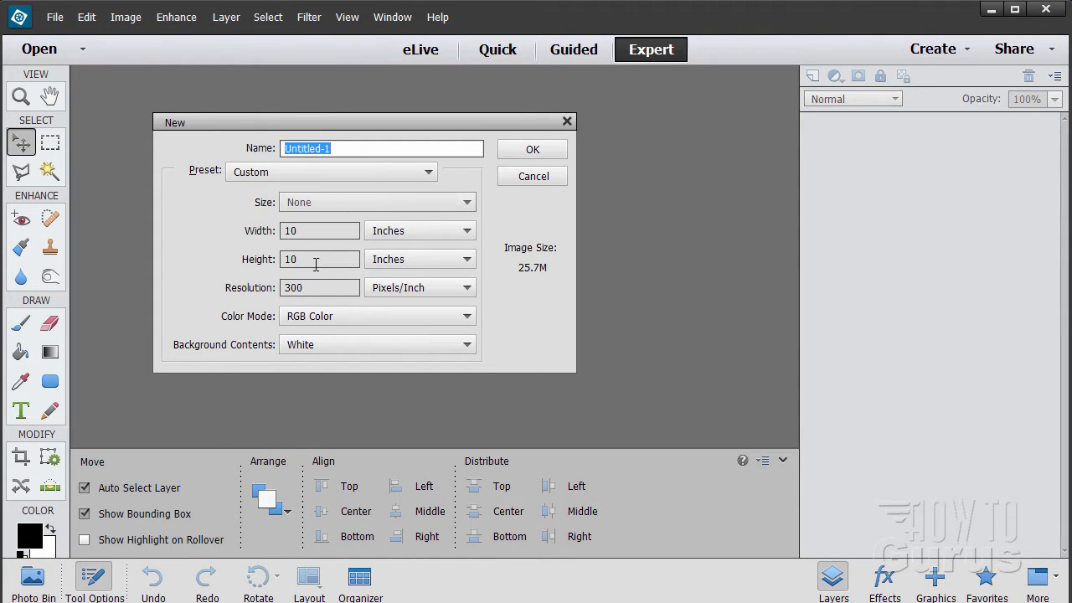
click(303, 227)
key(Tab)
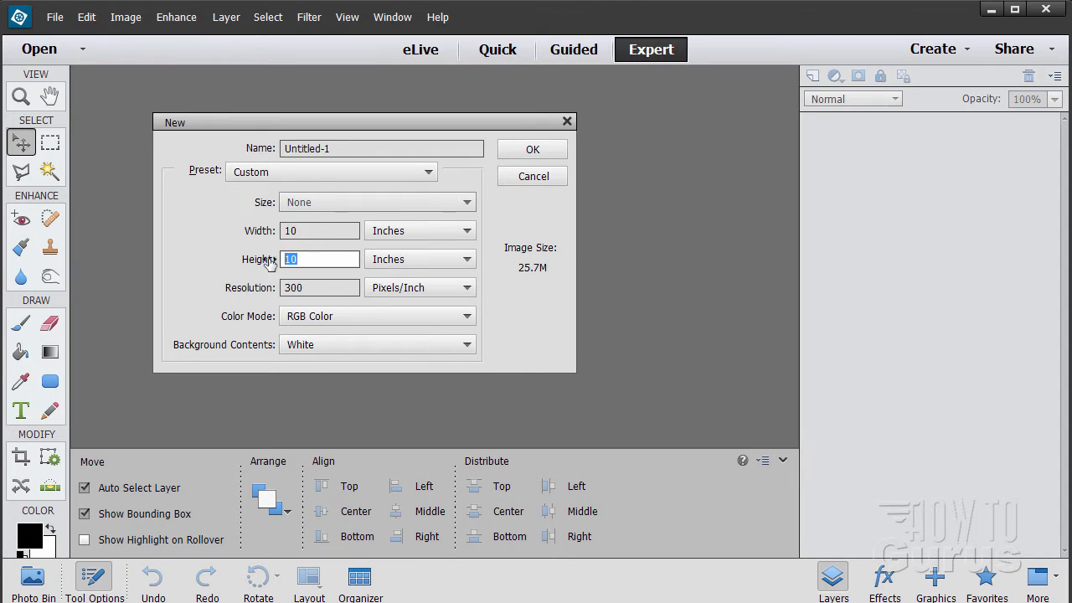
click(303, 227)
double_click(304, 227)
key(Tab)
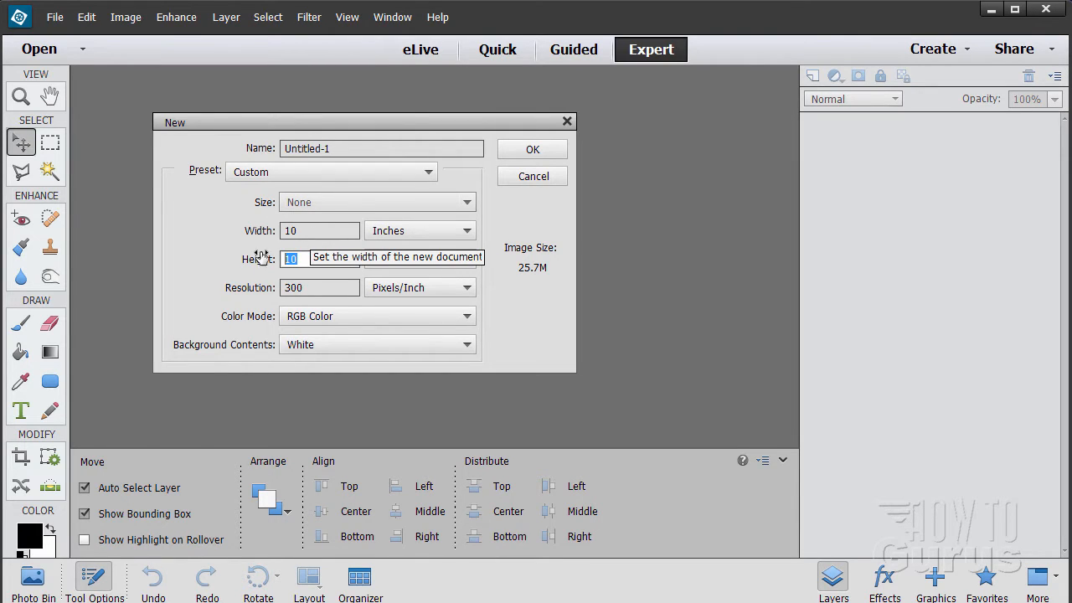
click(527, 149)
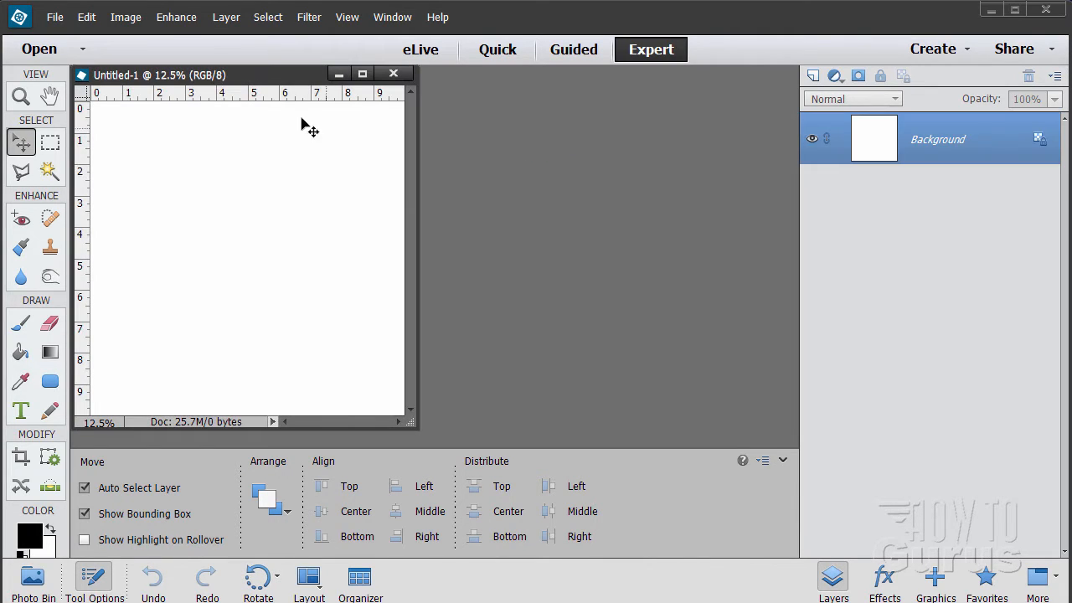
Enlarge the new document's window beyond the canvas edges and reposition it in the workspace
drag(278, 77, 343, 91)
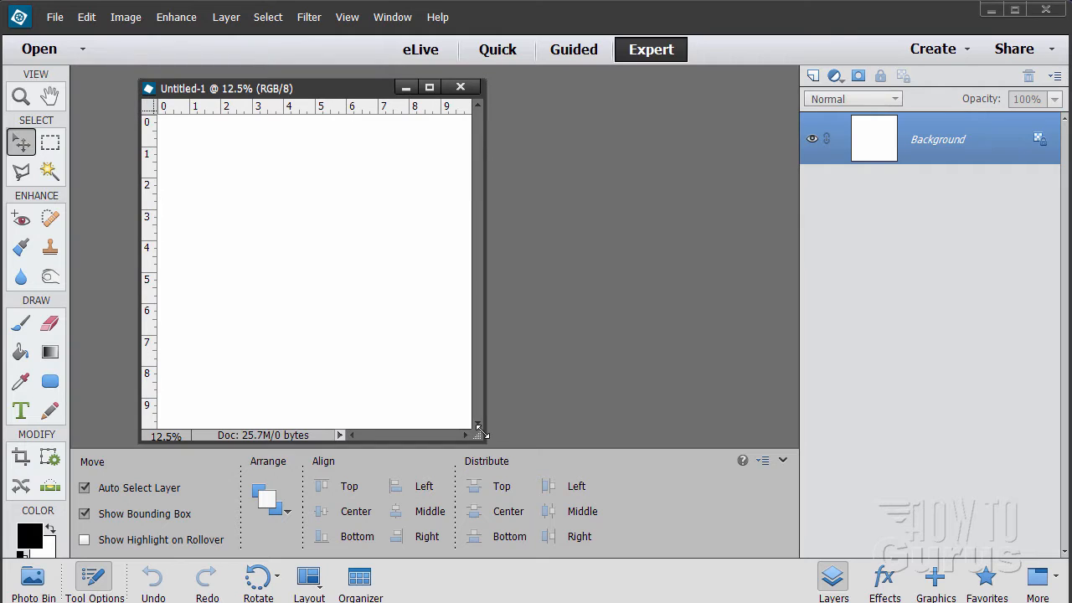
drag(481, 437, 558, 501)
drag(376, 92, 414, 92)
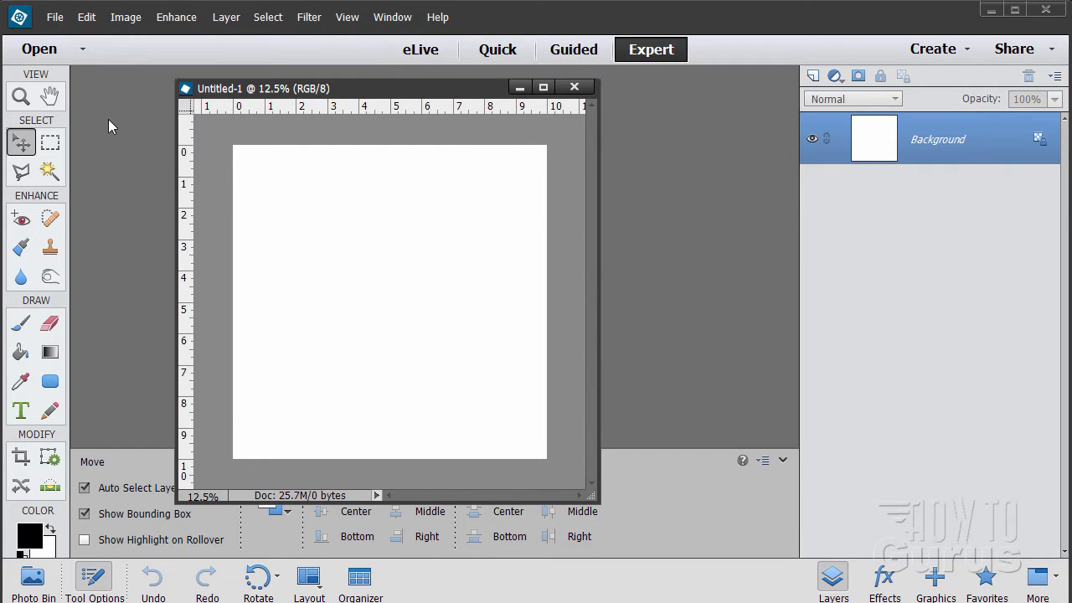
Open the recent file _DSC0258.jpg, copy its photo into the blank document as a layer, and close the source file
click(54, 19)
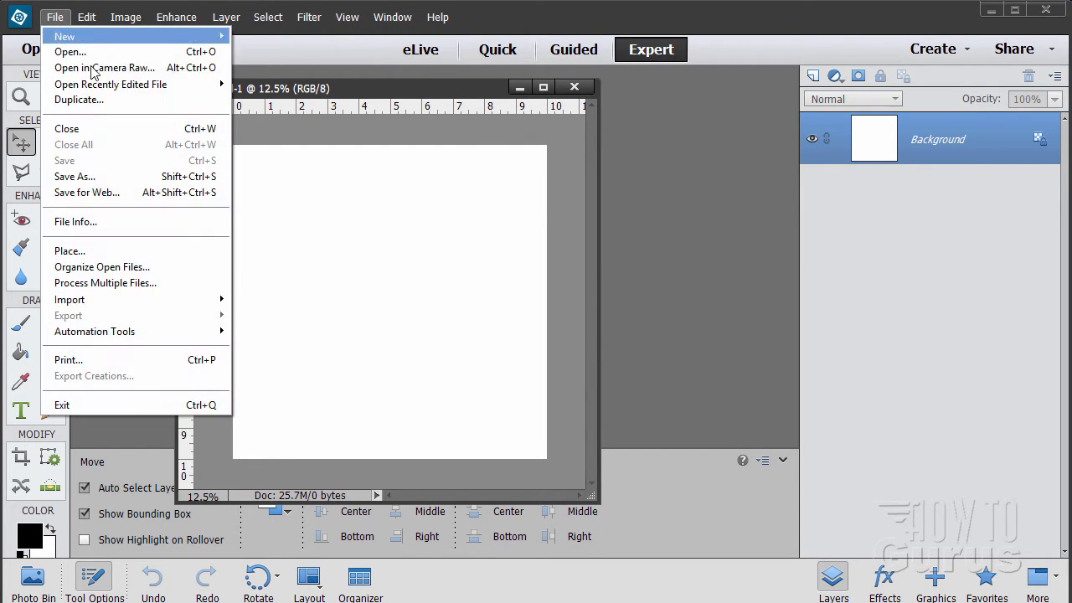
mouse_move(105, 84)
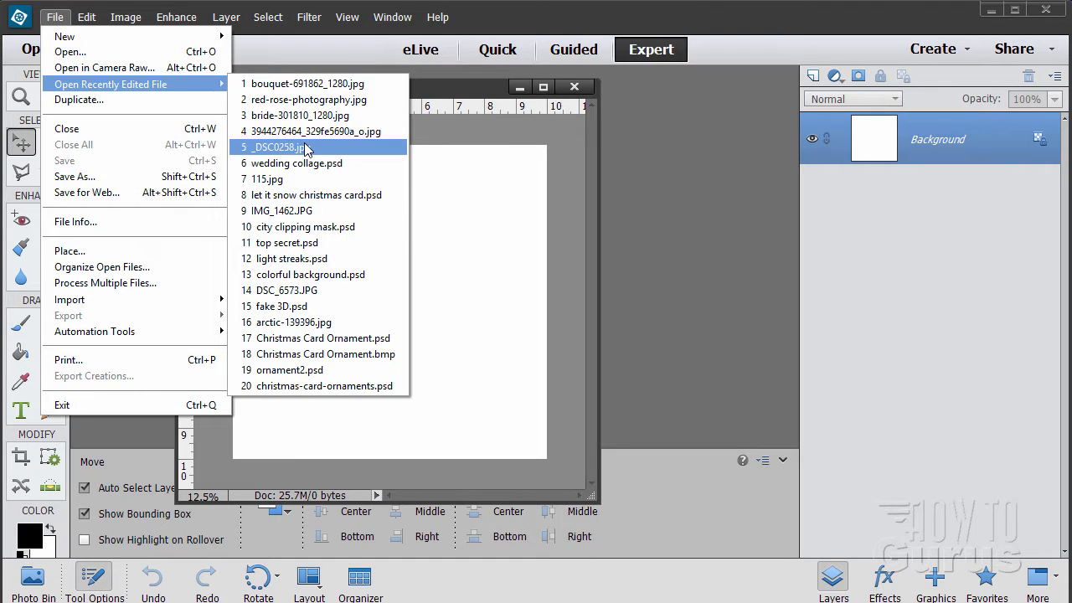
click(278, 149)
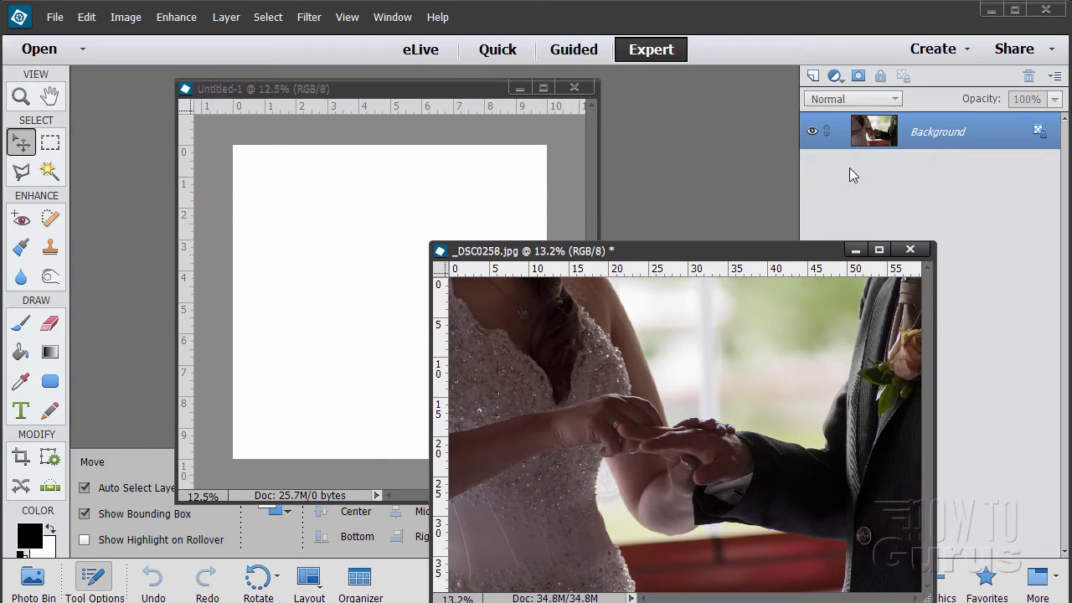
drag(871, 141, 460, 189)
click(901, 251)
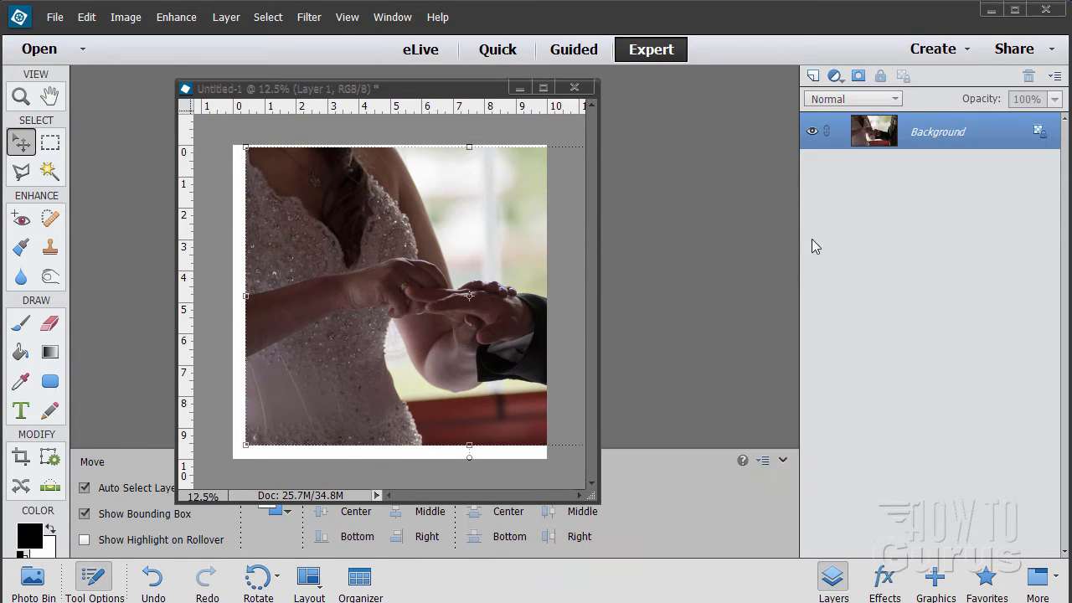
click(54, 17)
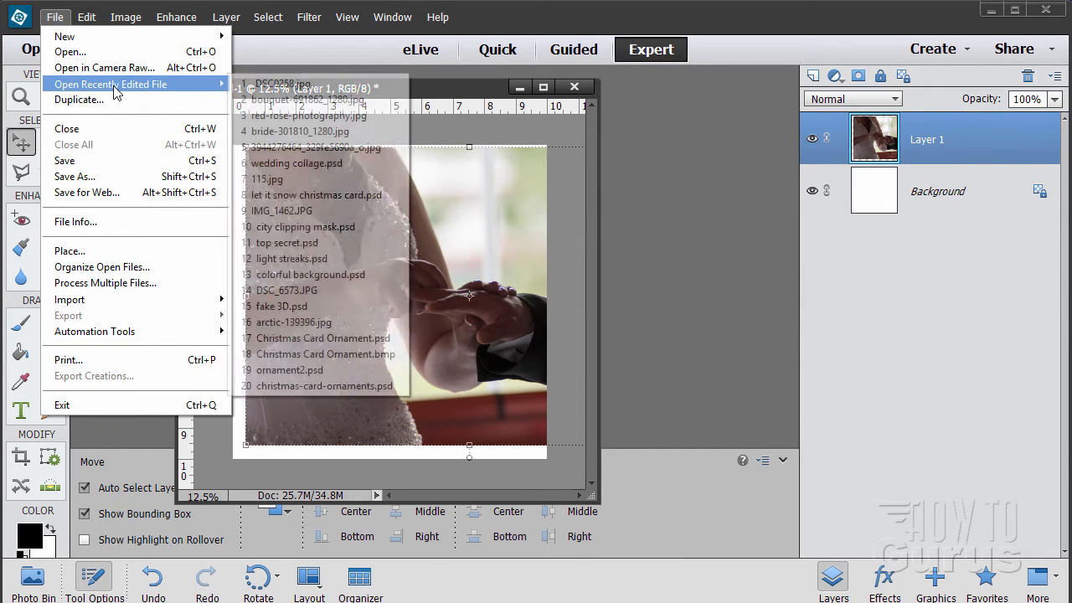
click(294, 148)
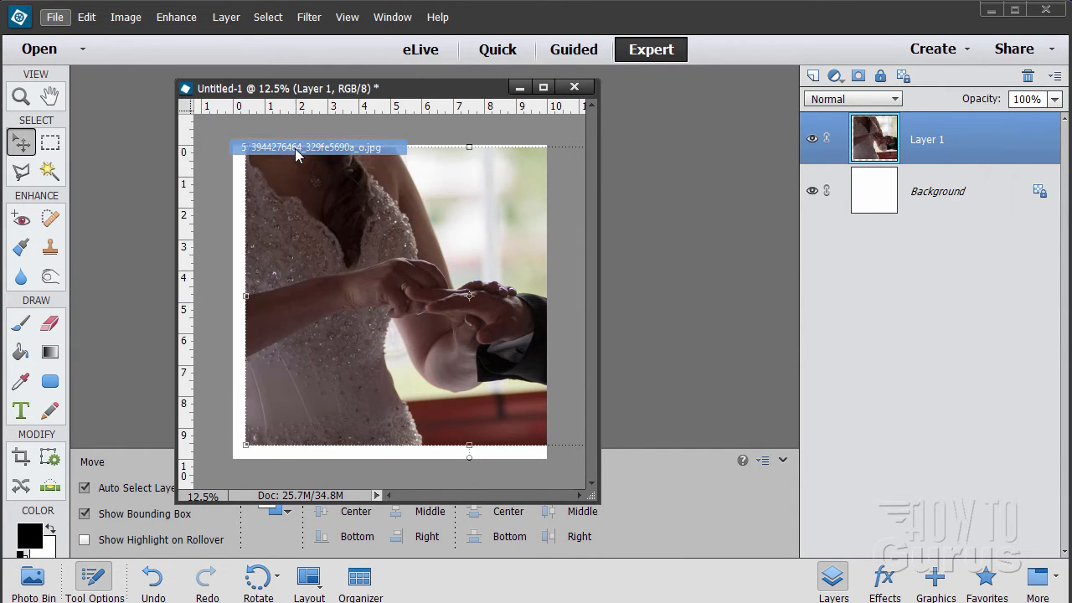
drag(413, 91, 790, 264)
drag(875, 134, 437, 211)
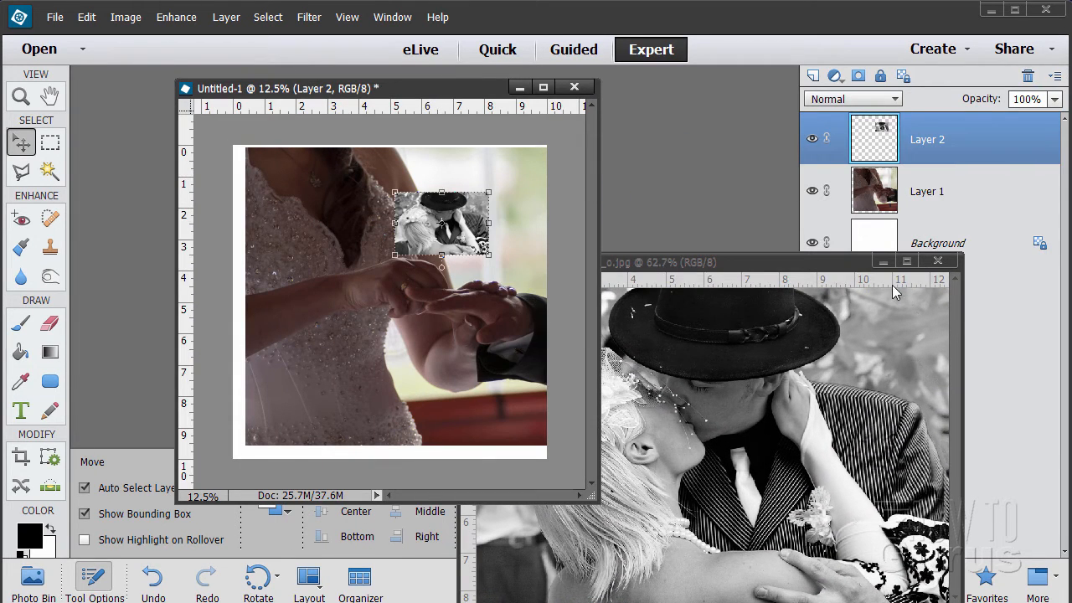
click(937, 261)
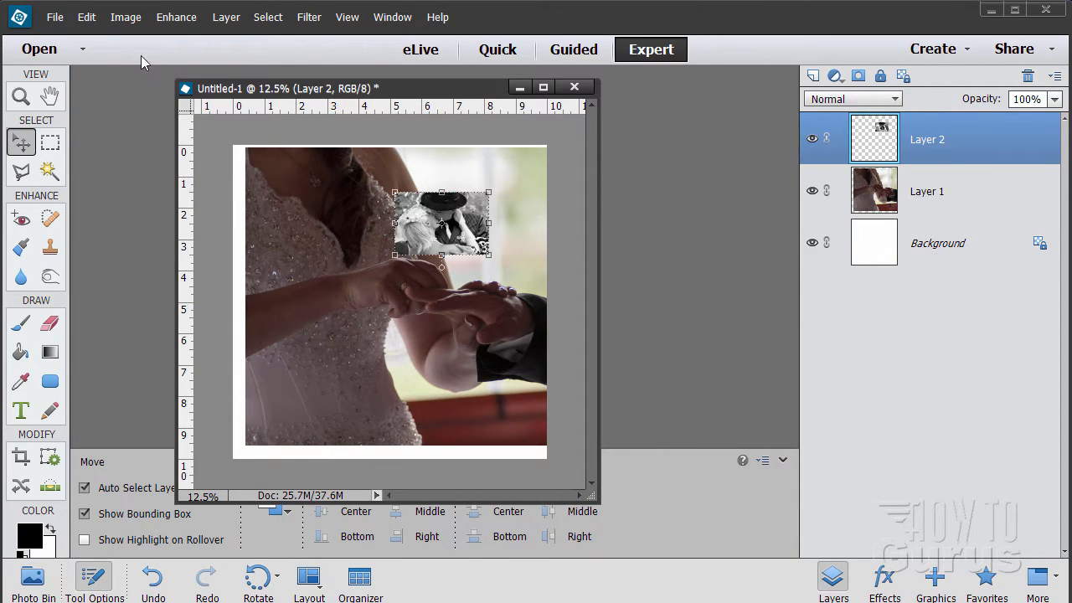
Add the photo from the recent file bride-301810_1280.jpg to the collage directly above the Background layer, and close the source file
click(568, 332)
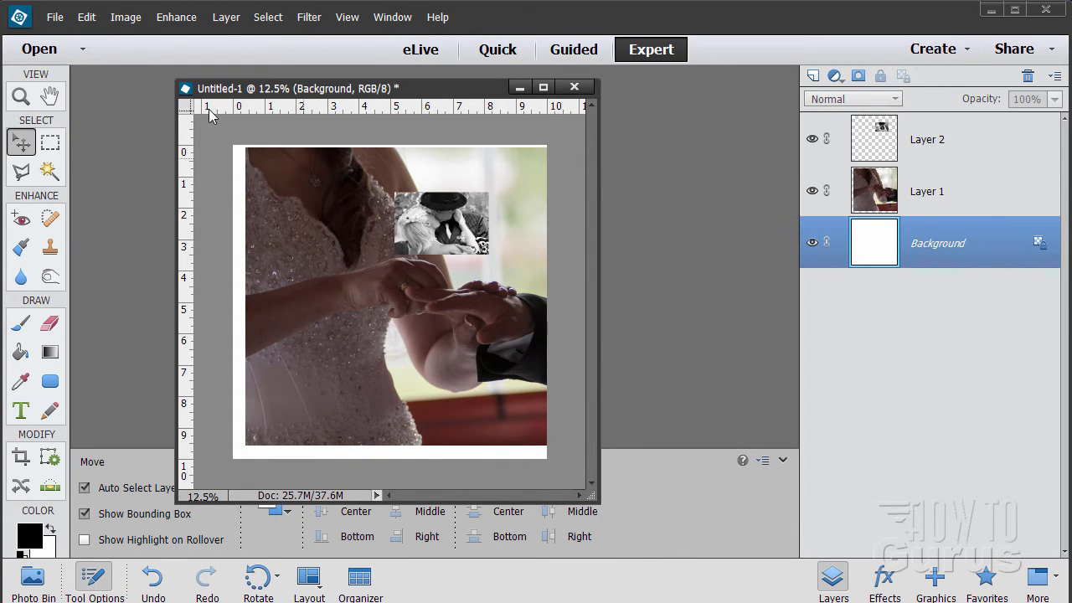
click(54, 17)
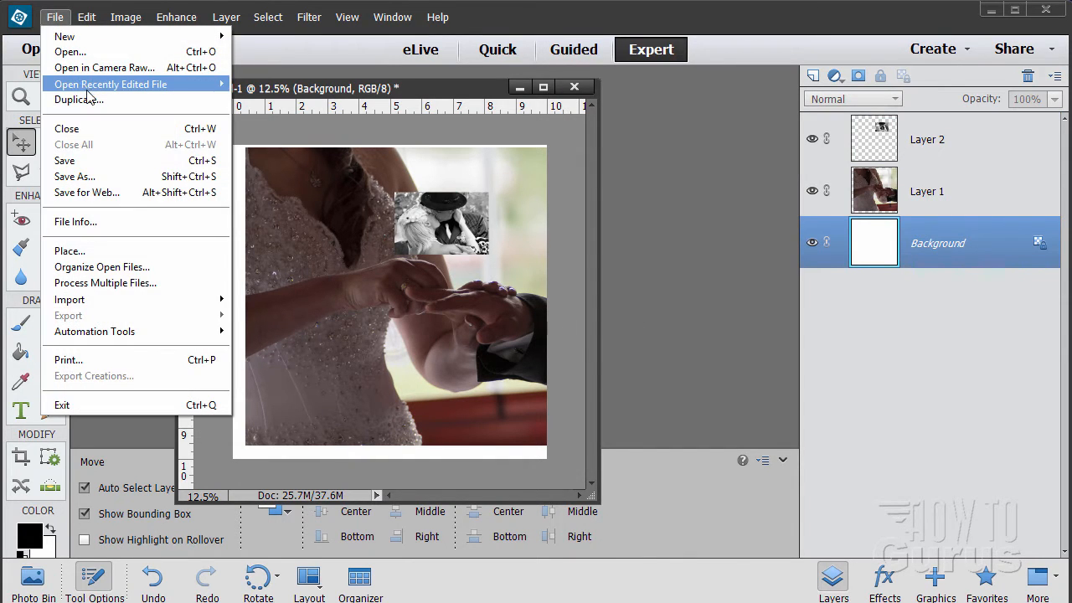
mouse_move(91, 85)
click(311, 148)
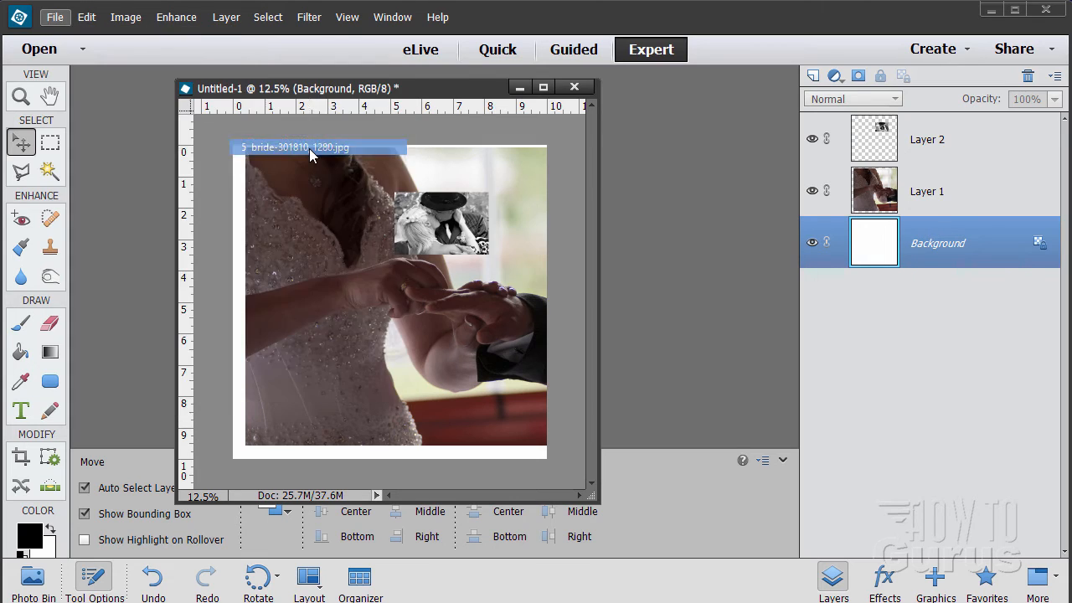
drag(448, 89, 784, 273)
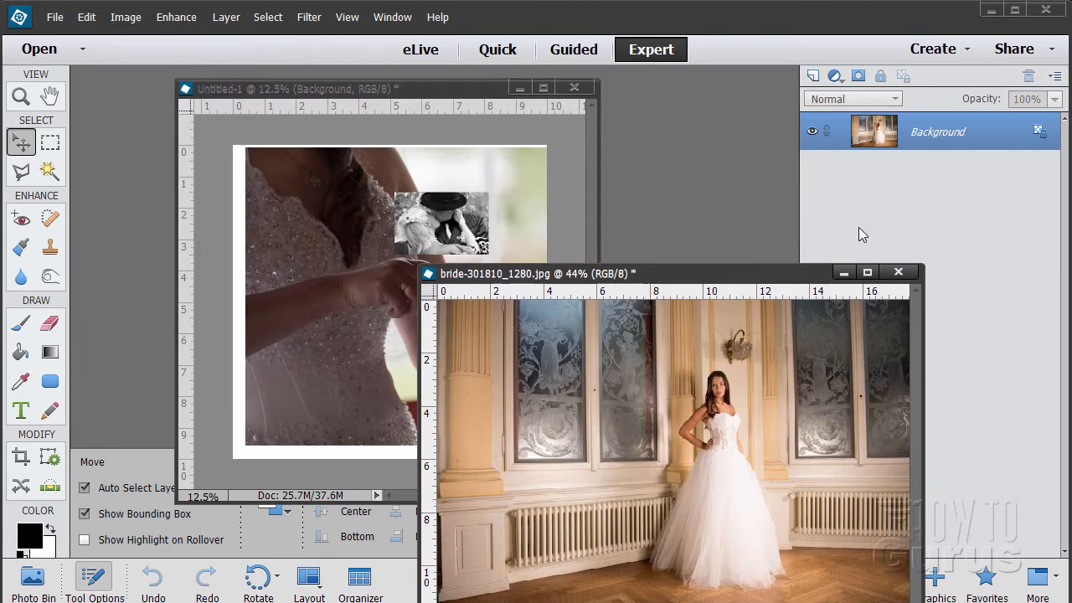
drag(842, 134, 484, 184)
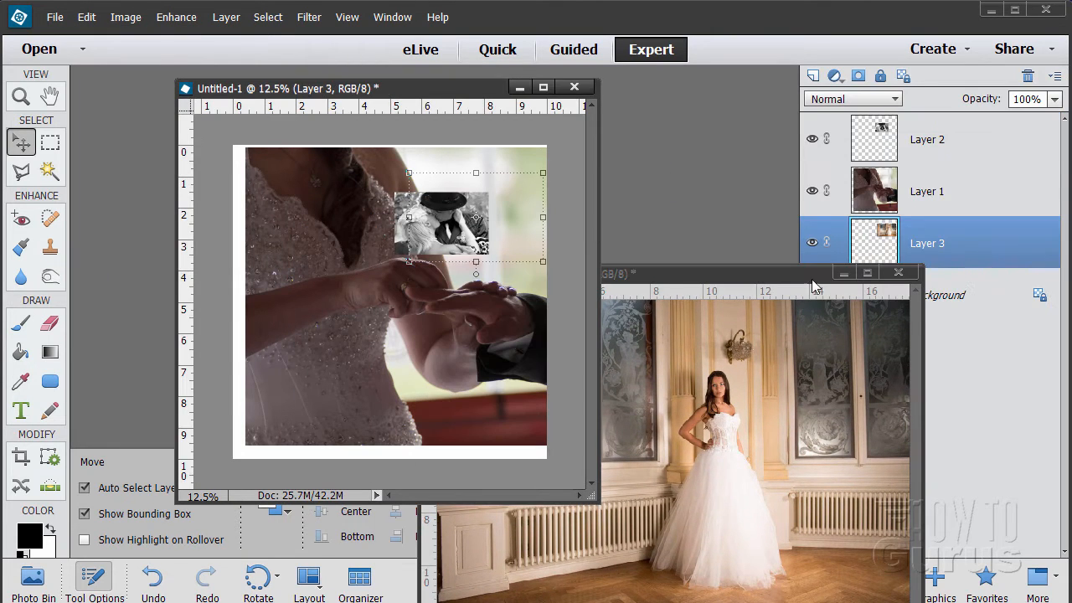
click(898, 272)
Open the recent file red-rose-photography.jpg, copy the rose photo into the collage document, and close the source file
click(86, 17)
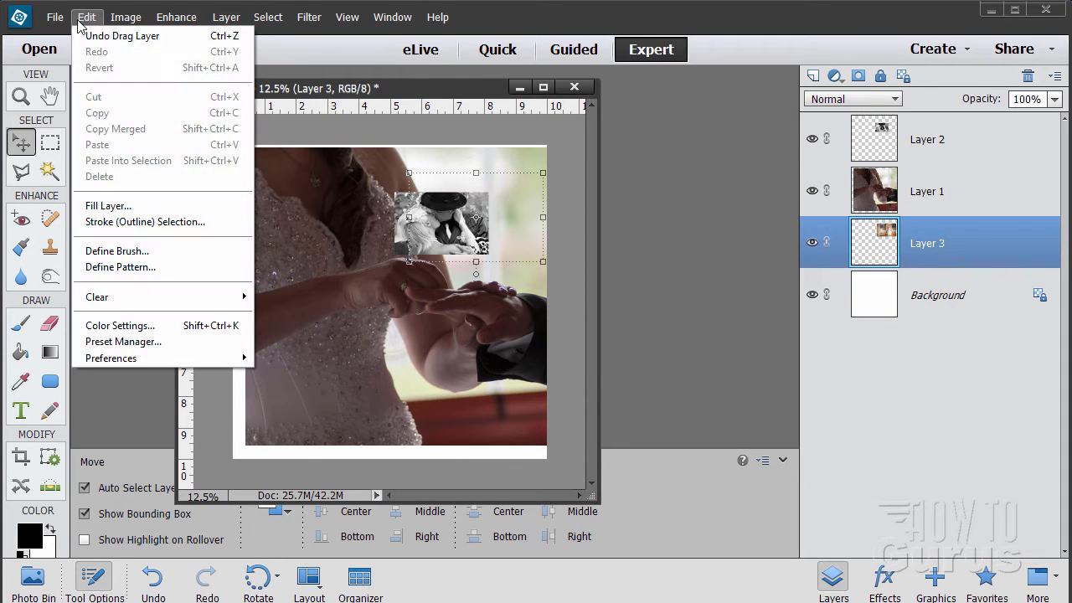
mouse_move(55, 16)
mouse_move(94, 87)
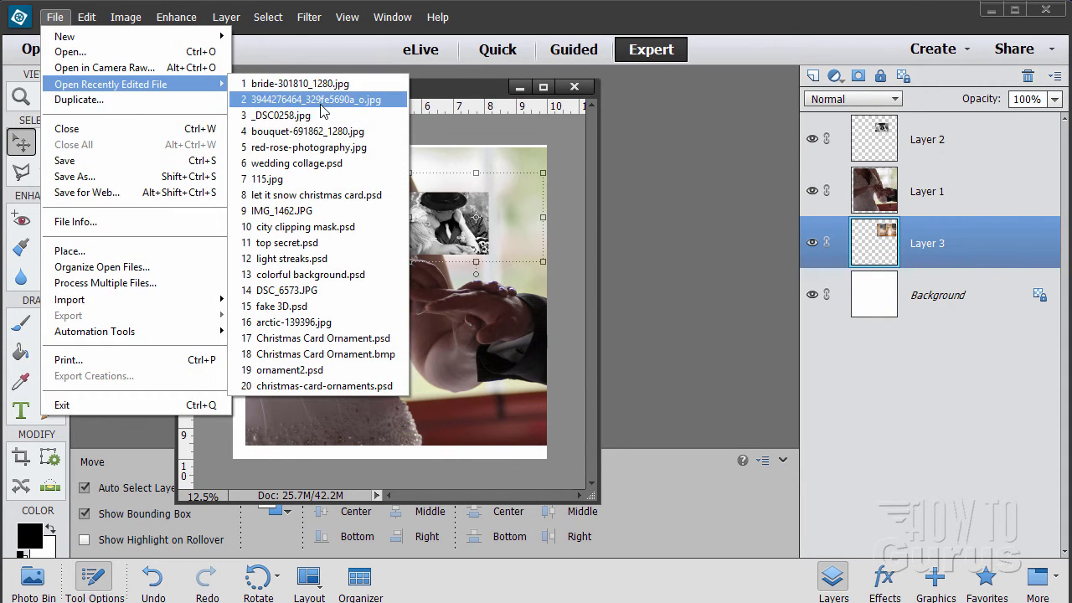
click(298, 148)
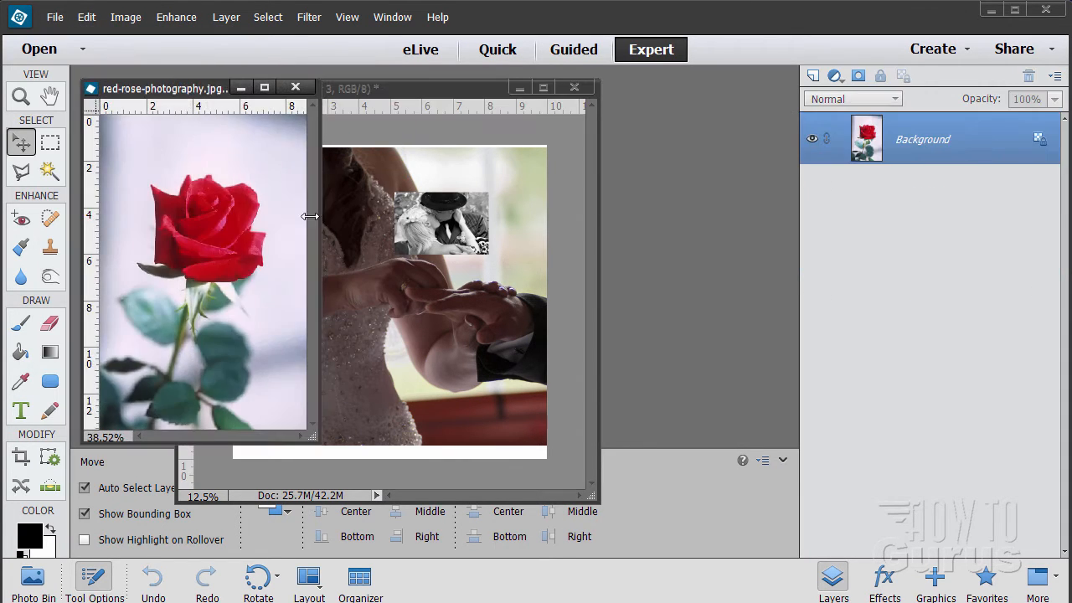
drag(858, 156, 423, 219)
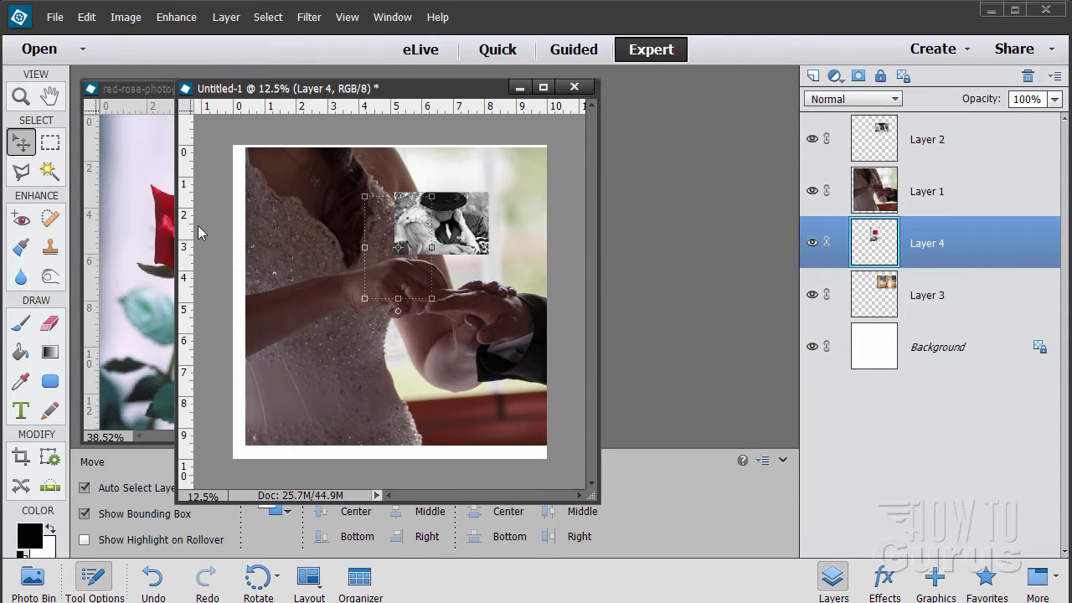
click(159, 123)
key(ctrl+w)
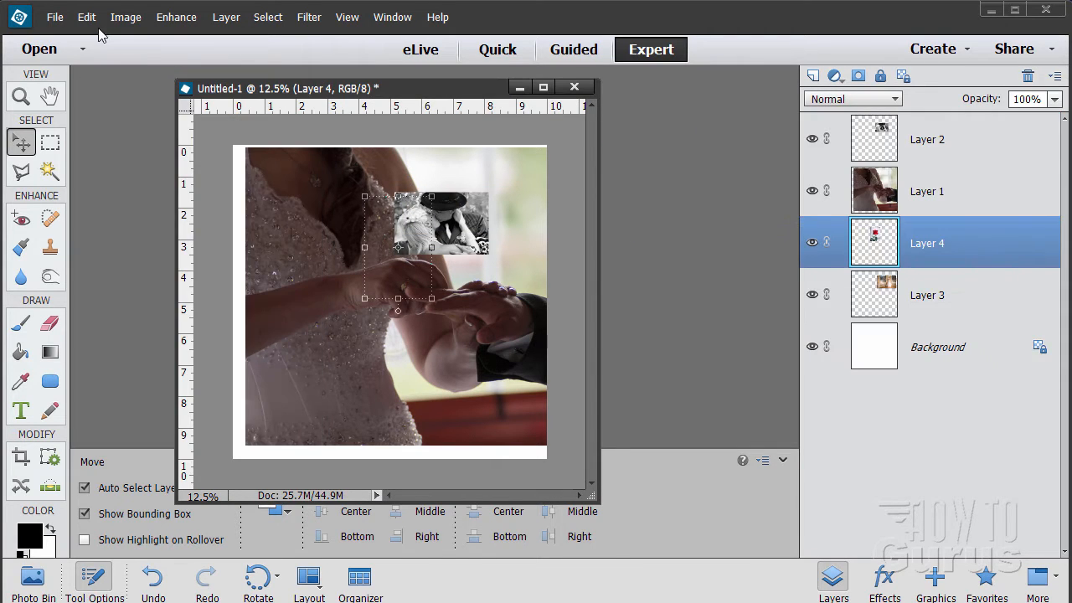
Open the recent file bouquet-691862_1280.jpg, copy the bouquet photo into the collage document, and close the source file
click(55, 16)
mouse_move(130, 86)
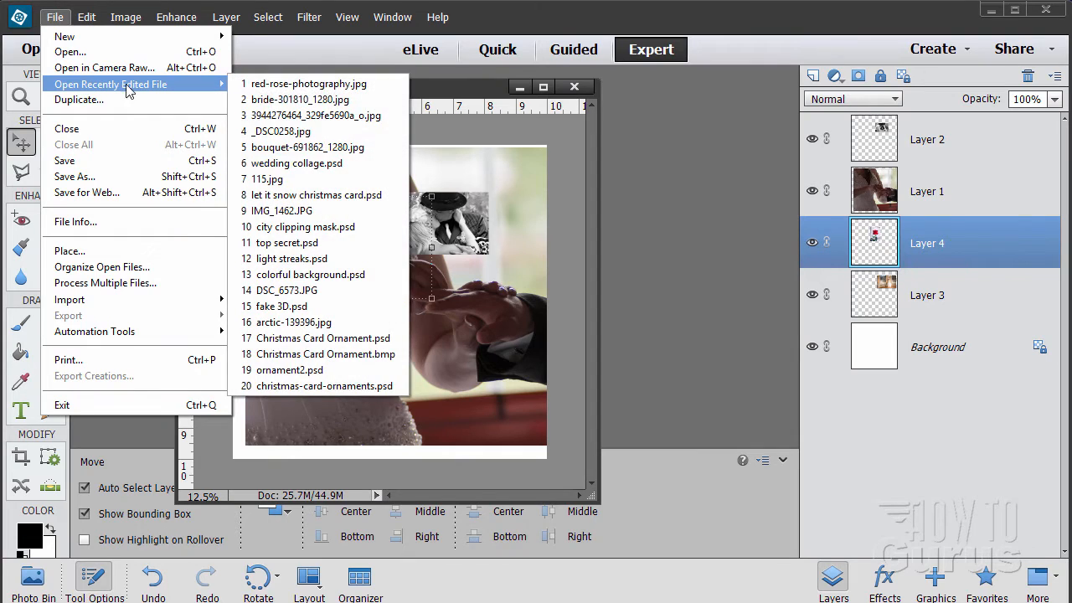
click(333, 147)
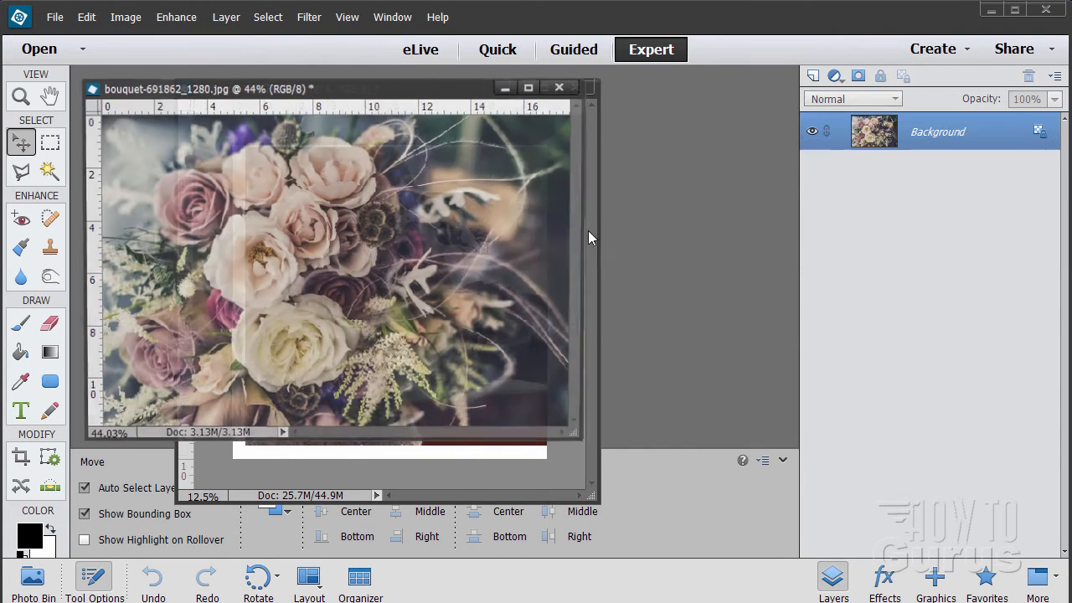
drag(478, 92, 830, 283)
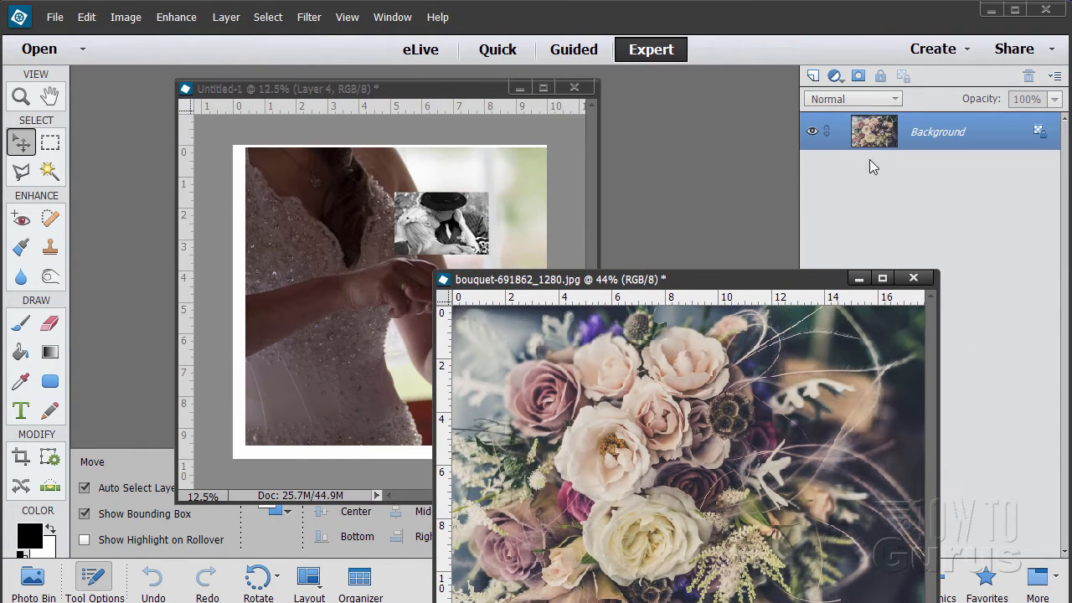
drag(873, 131, 482, 186)
click(913, 278)
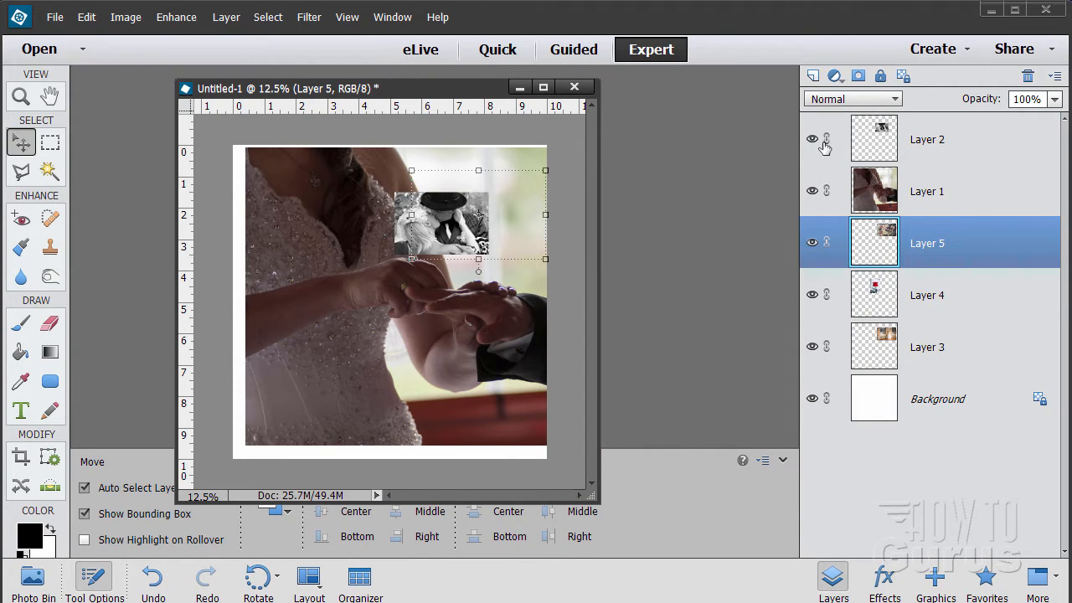
Move the black-and-white couple photo to the canvas's lower right area and the ring-exchange photo up toward its upper right corner
click(871, 146)
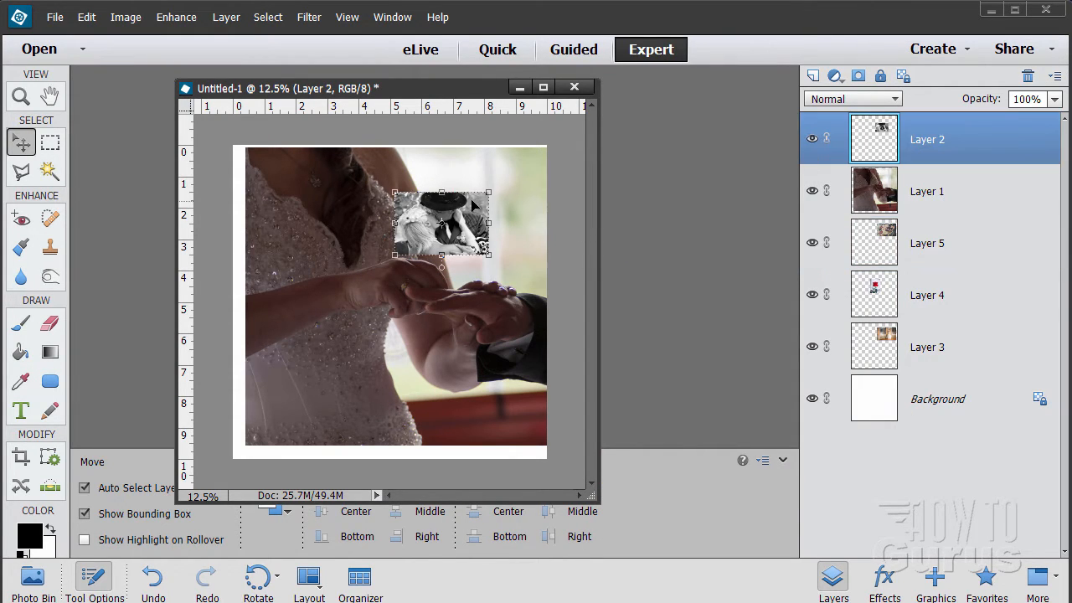
drag(457, 226, 495, 390)
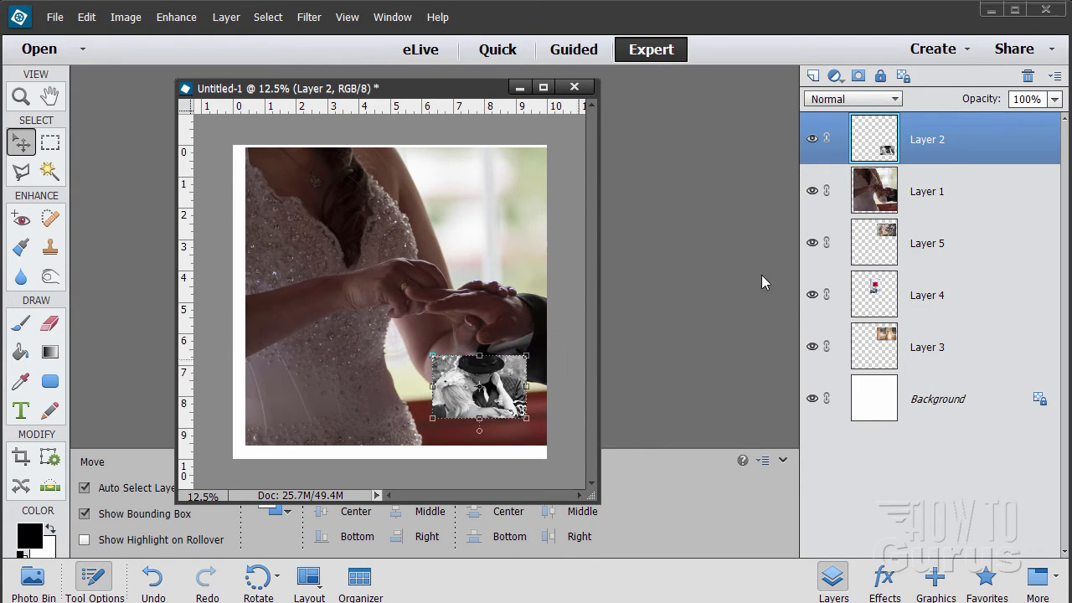
click(863, 198)
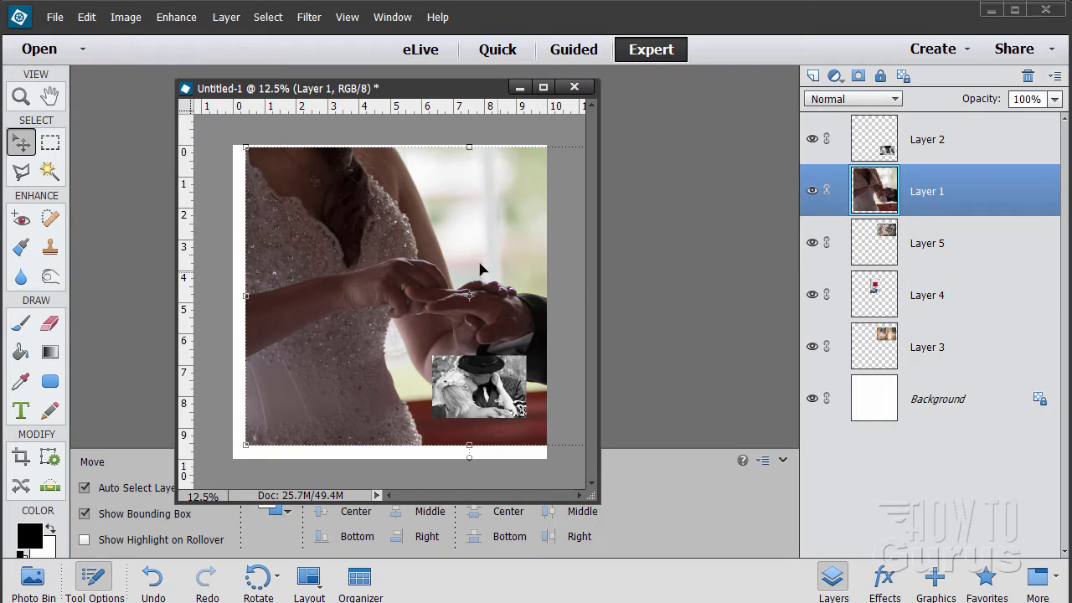
drag(480, 268, 513, 176)
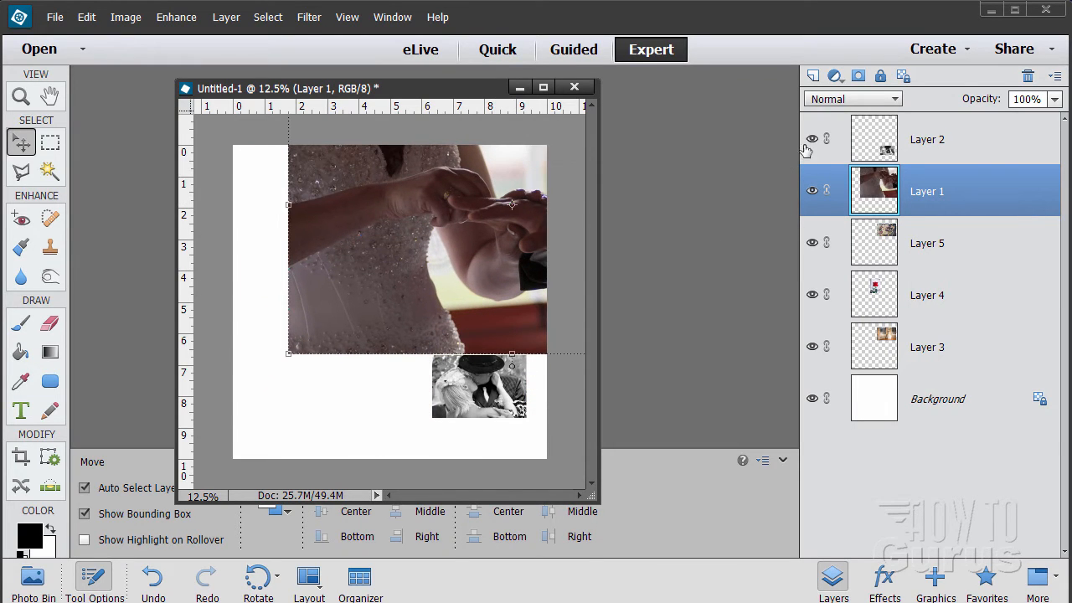
Hide the black-and-white couple layer and the ring-exchange photo layer
click(811, 139)
click(811, 191)
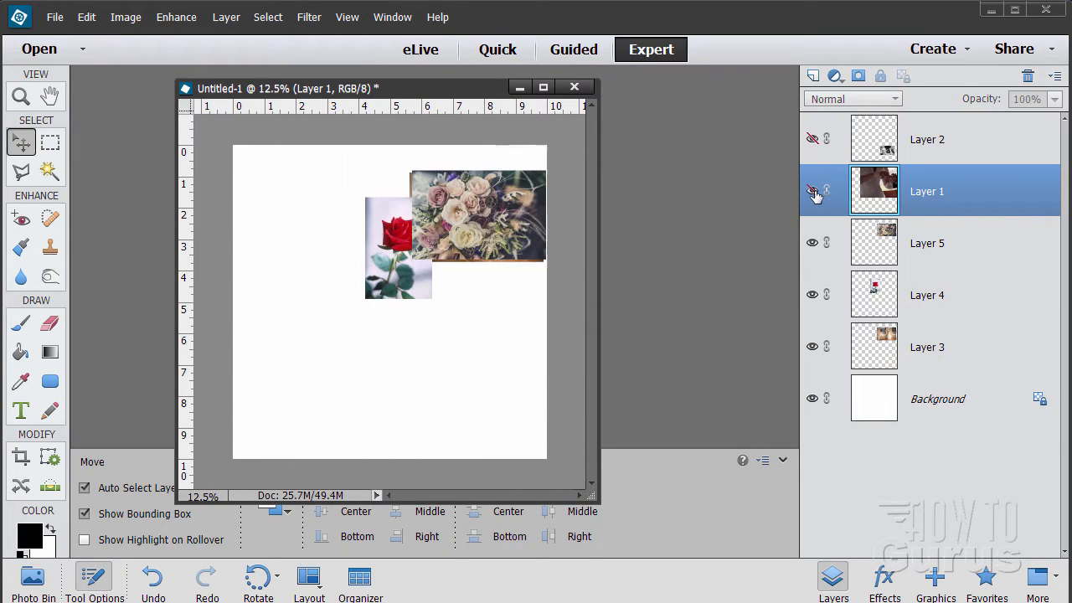
Move the bouquet photo to the canvas centre, the rose lower left and the bride upper left, and hide the rose and bride layers
click(882, 243)
drag(512, 222, 428, 314)
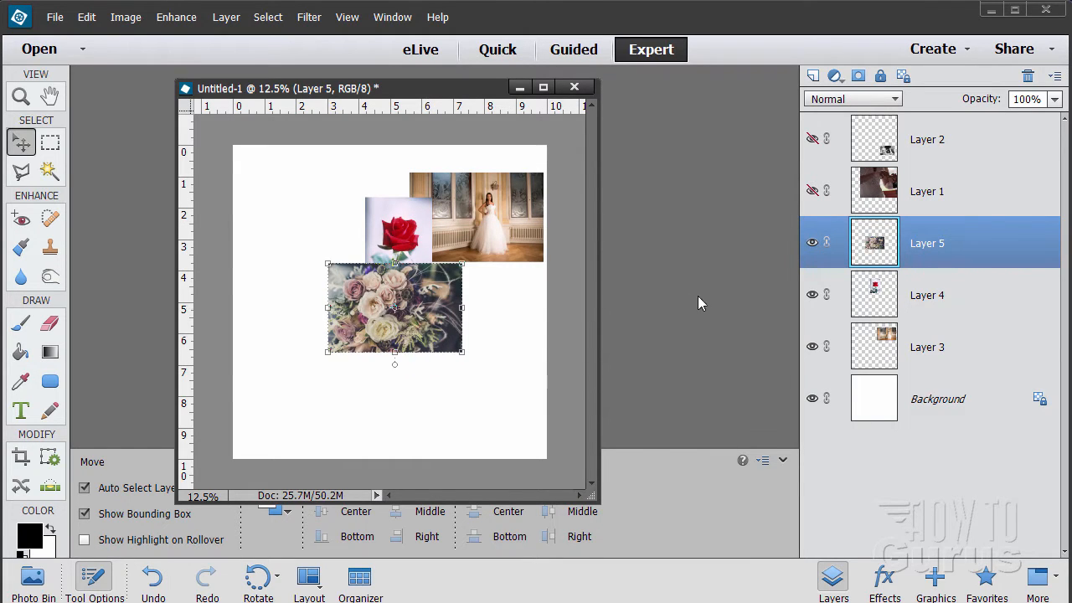
click(889, 298)
drag(397, 248, 299, 349)
drag(521, 251, 321, 229)
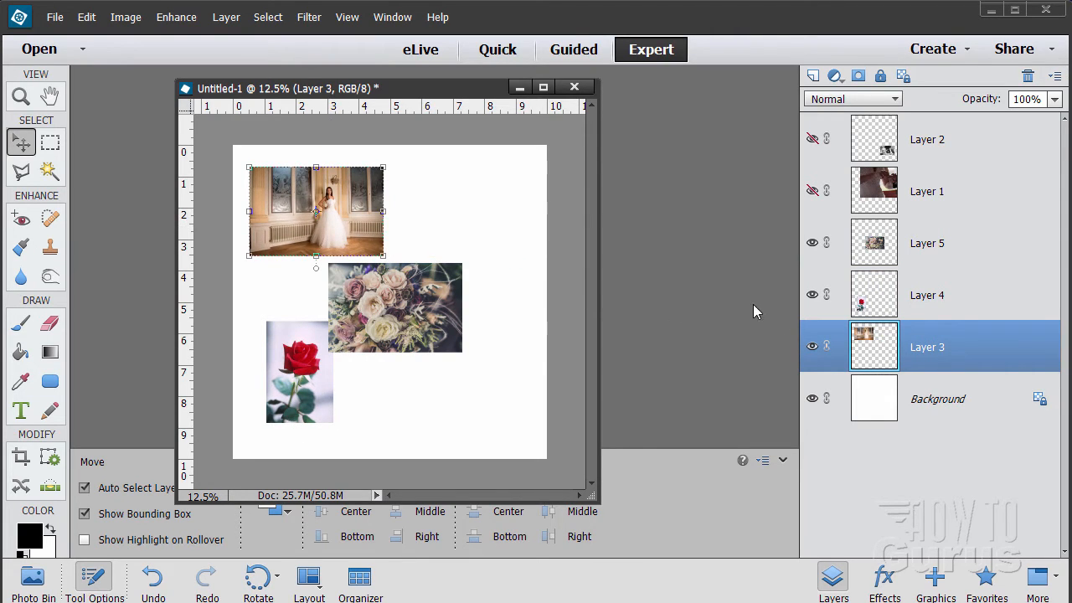
click(812, 345)
click(812, 296)
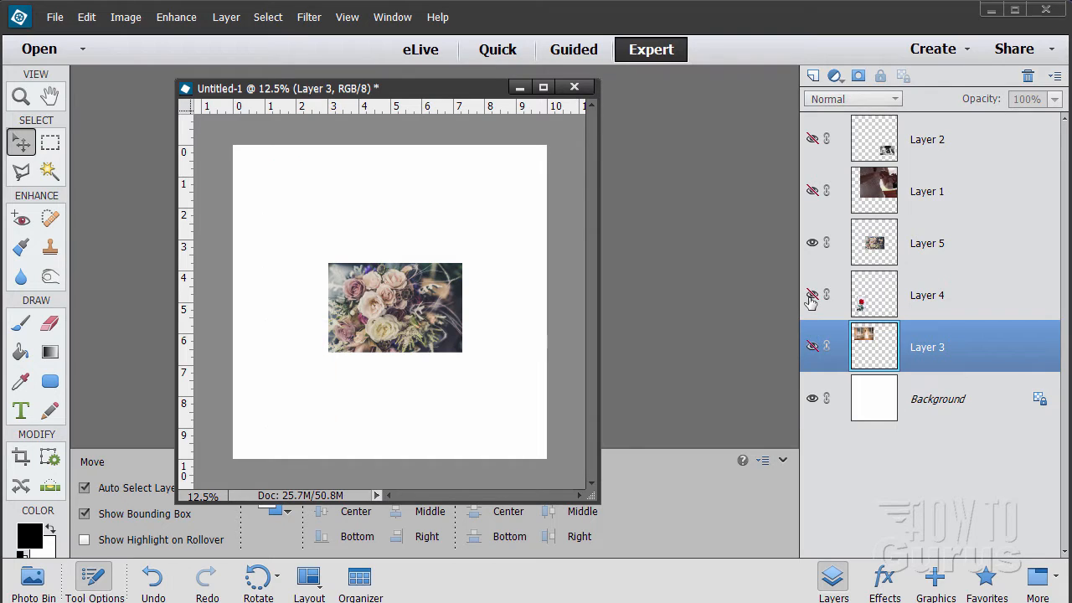
Stretch the bouquet photo to fill the entire canvas and move its layer directly above the Background
click(876, 255)
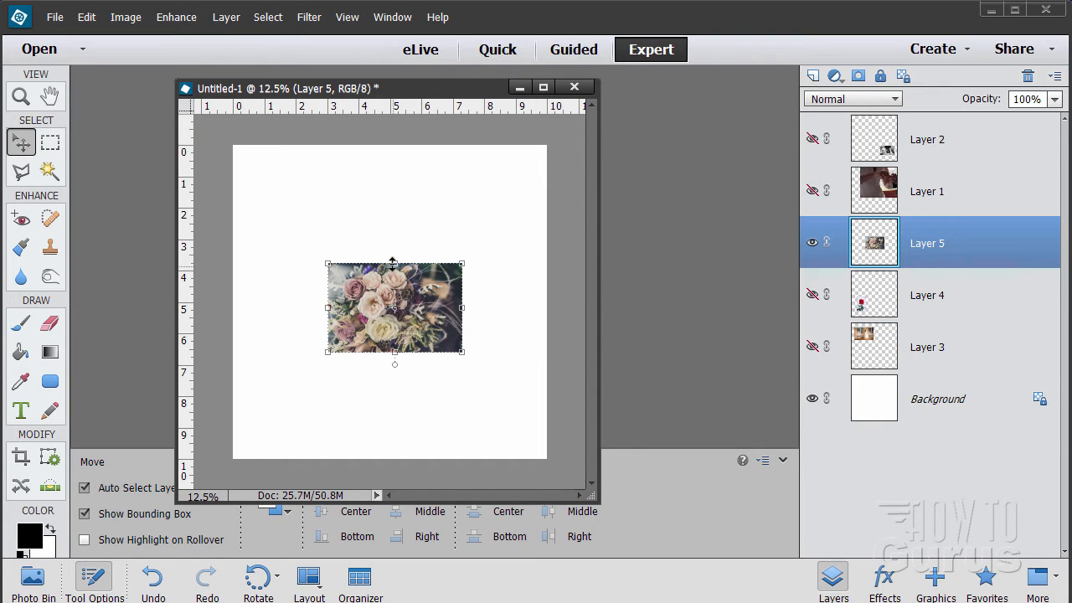
drag(393, 262, 393, 145)
drag(394, 351, 394, 459)
drag(461, 301, 544, 307)
drag(329, 302, 233, 302)
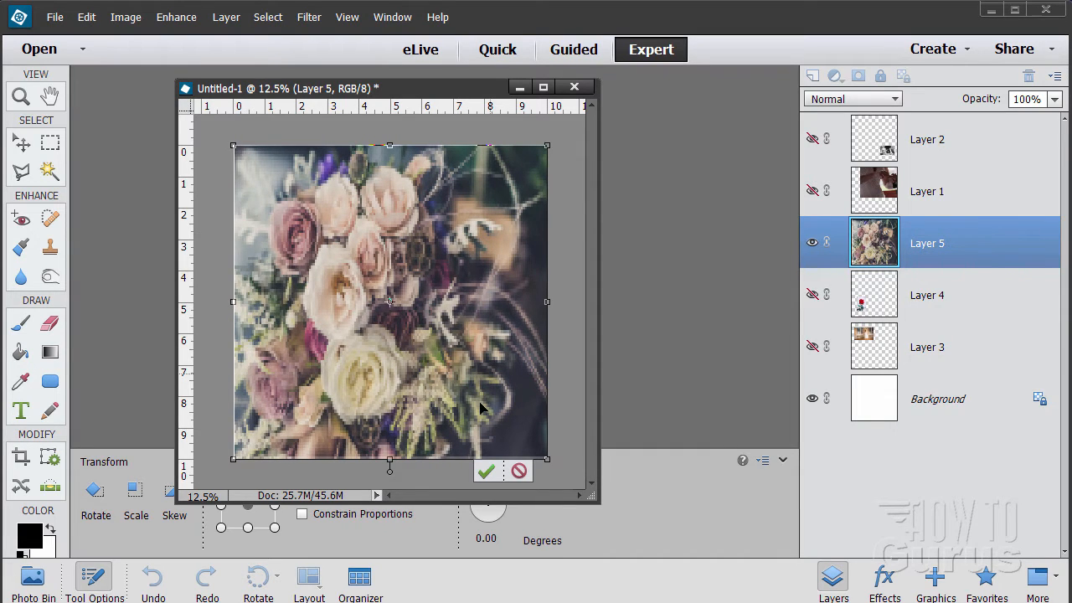
click(485, 470)
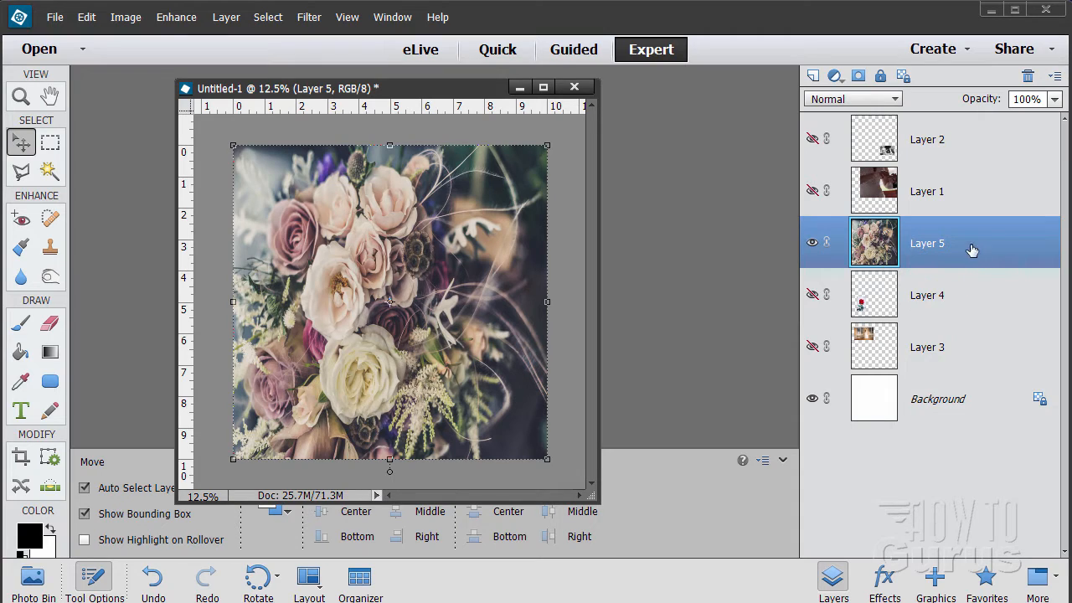
drag(971, 249, 957, 408)
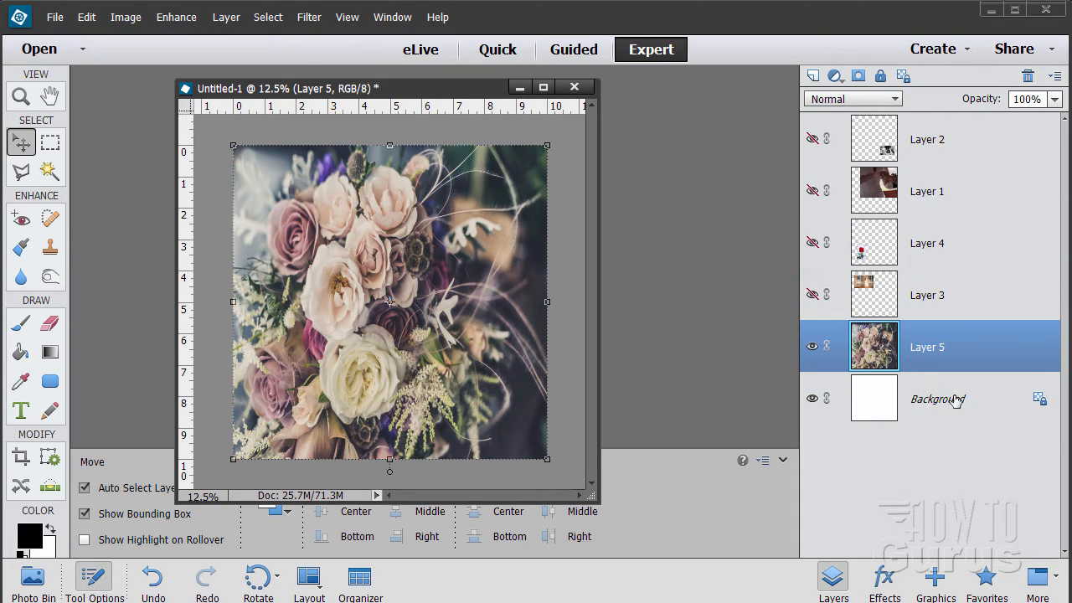
Hide the bouquet layer and add a new empty layer directly above the Background
click(957, 399)
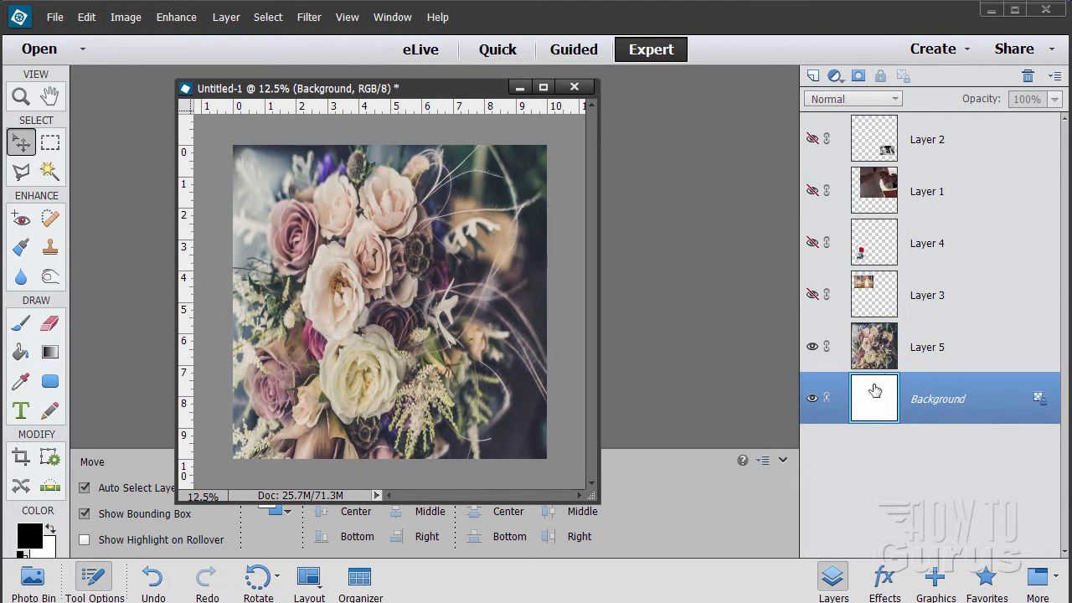
click(812, 346)
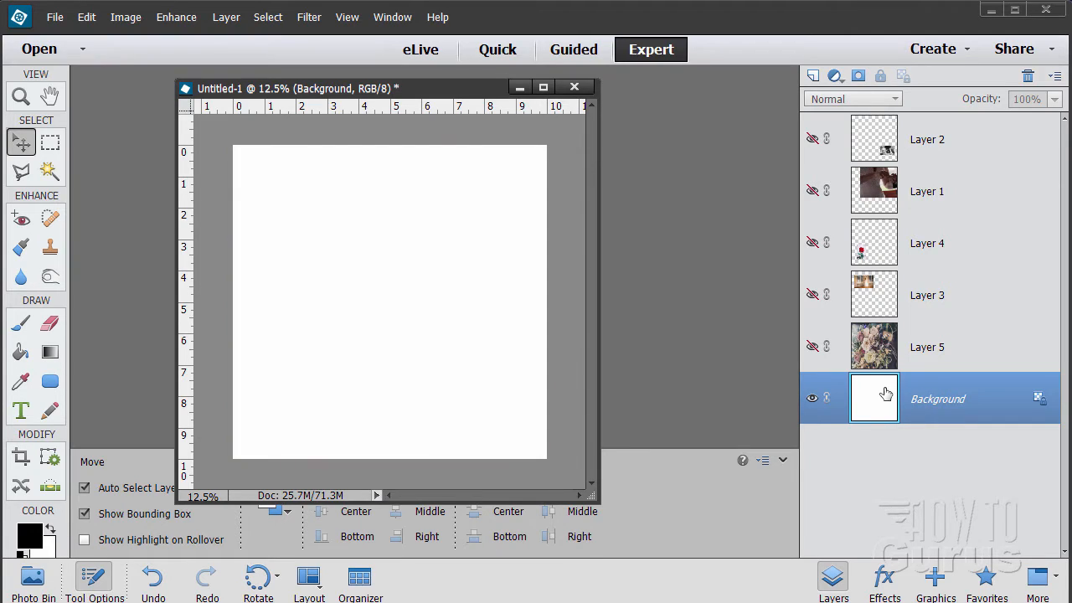
click(812, 77)
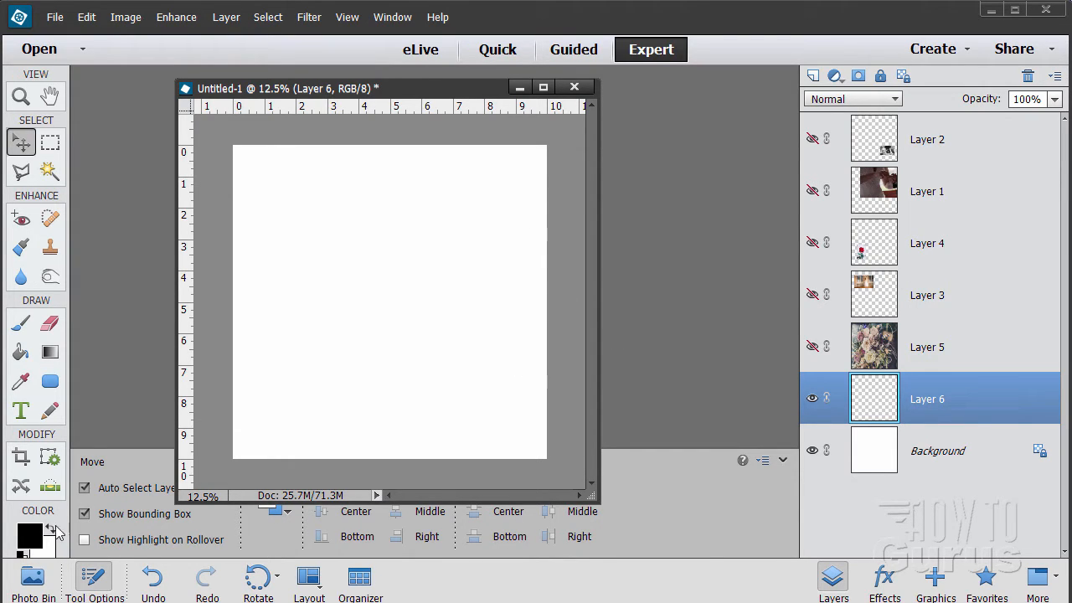
Set the foreground colour to the pale cream fff1c6
click(31, 536)
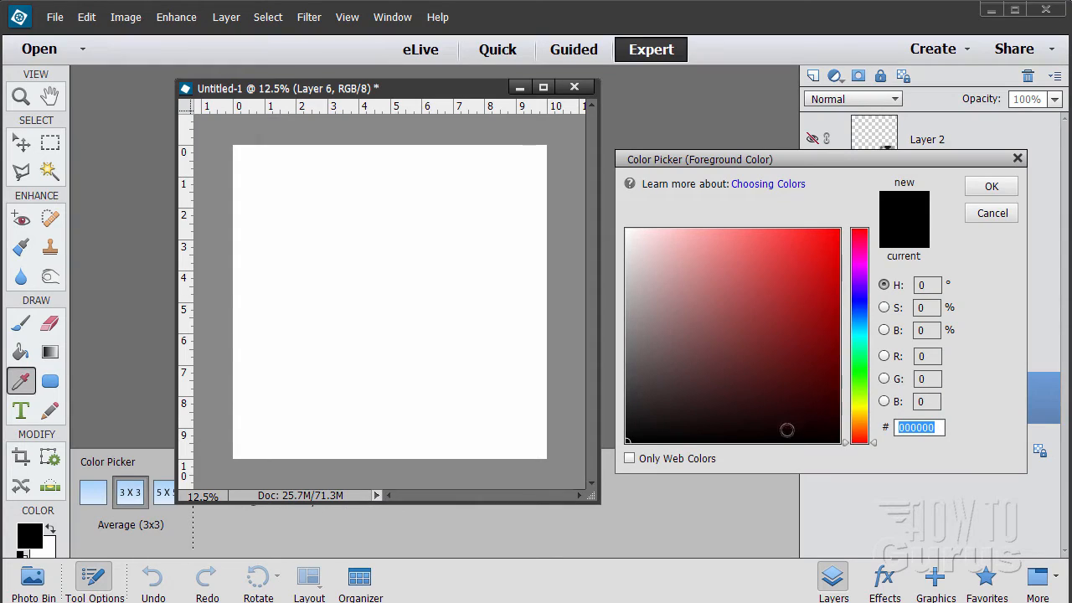
drag(875, 444, 877, 412)
click(702, 231)
drag(684, 230, 681, 233)
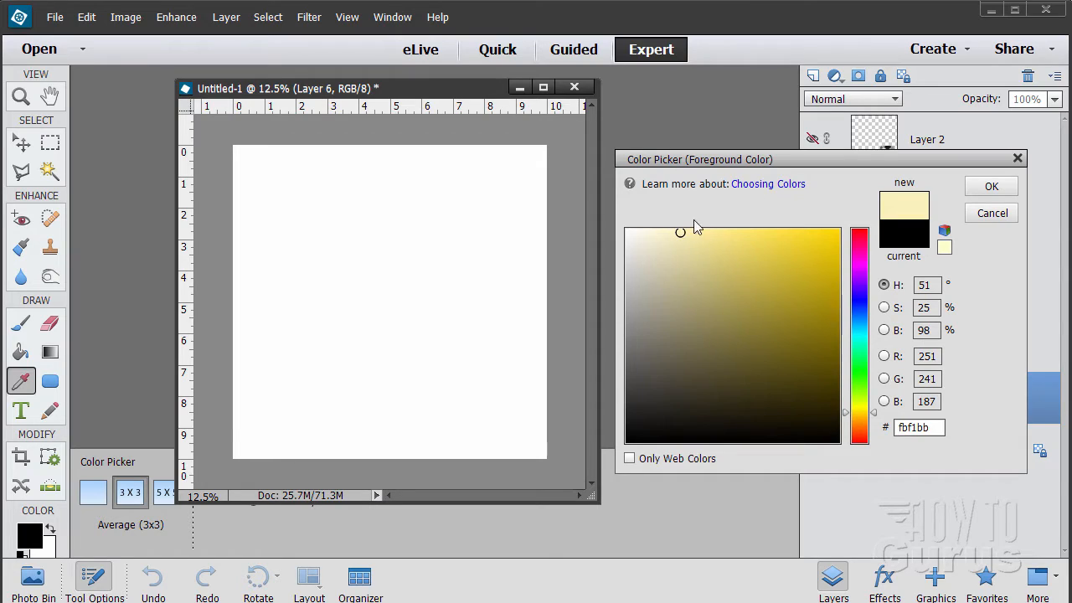
double_click(900, 427)
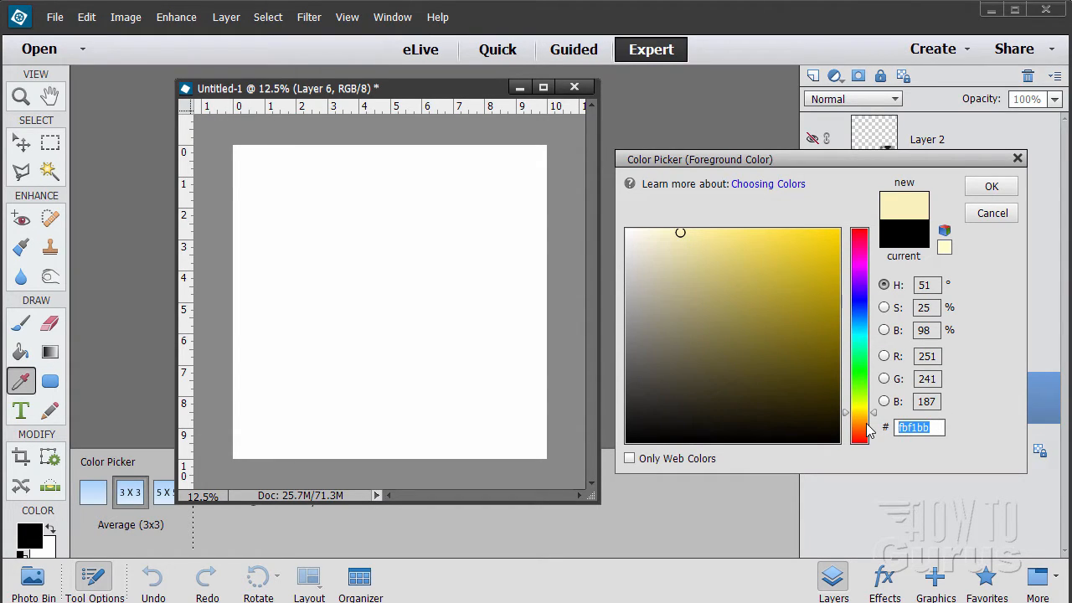
text(fff)
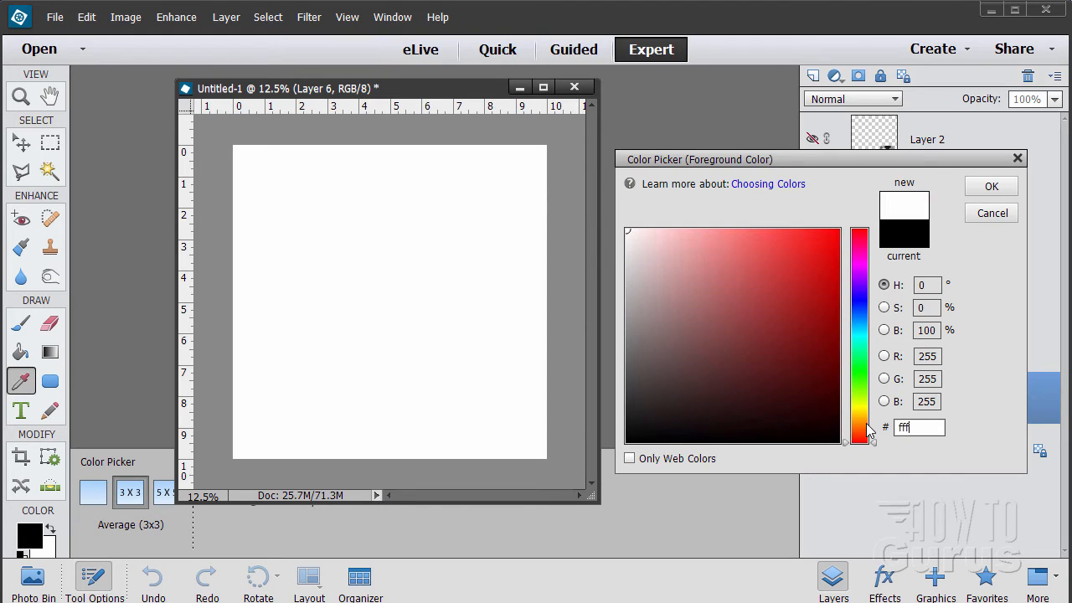
text(1c)
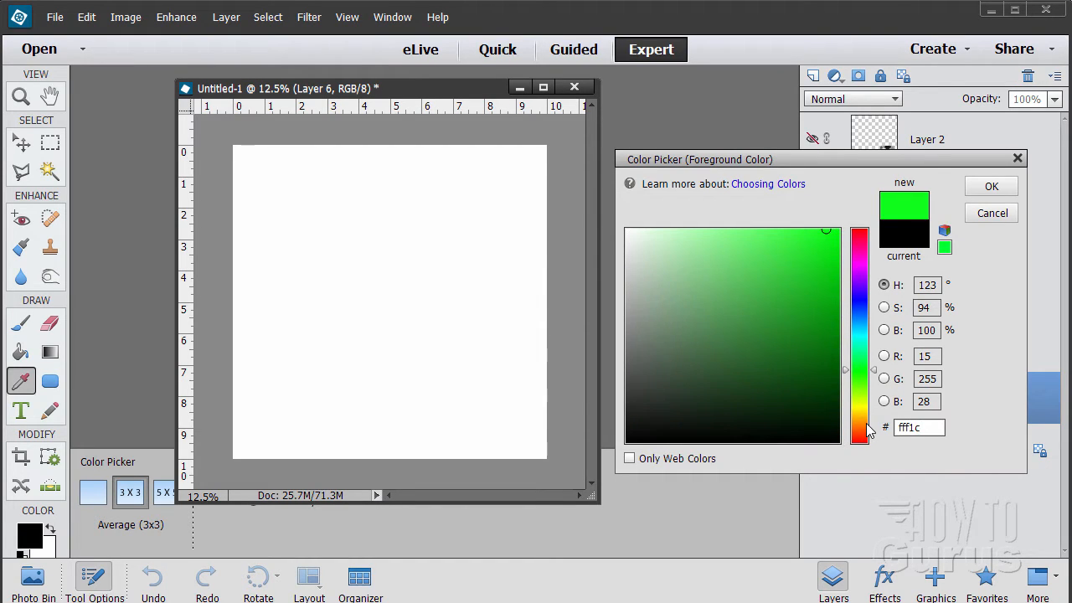
text(6)
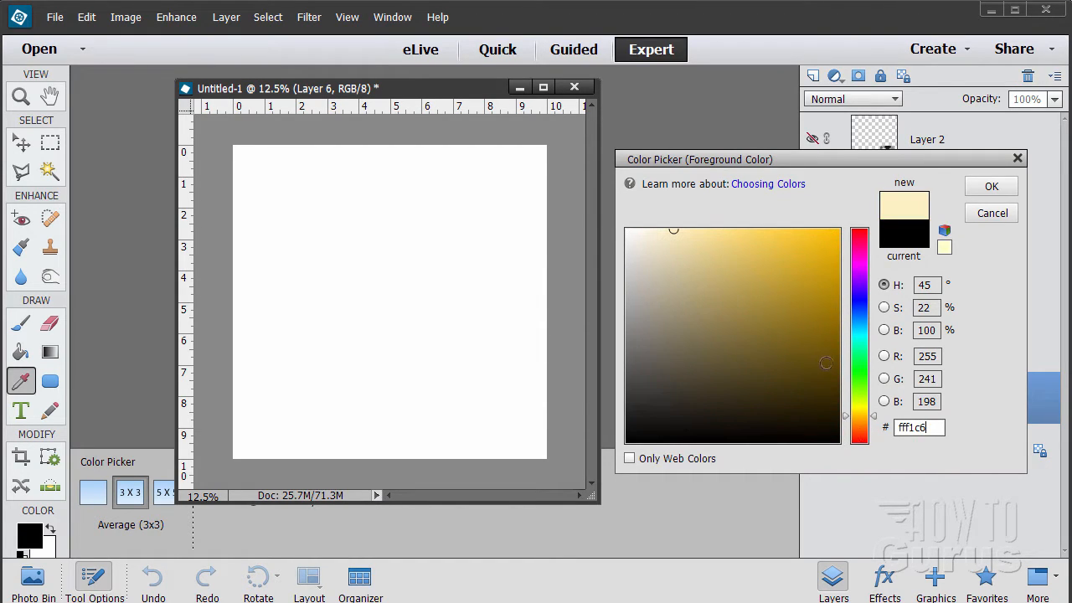
click(991, 188)
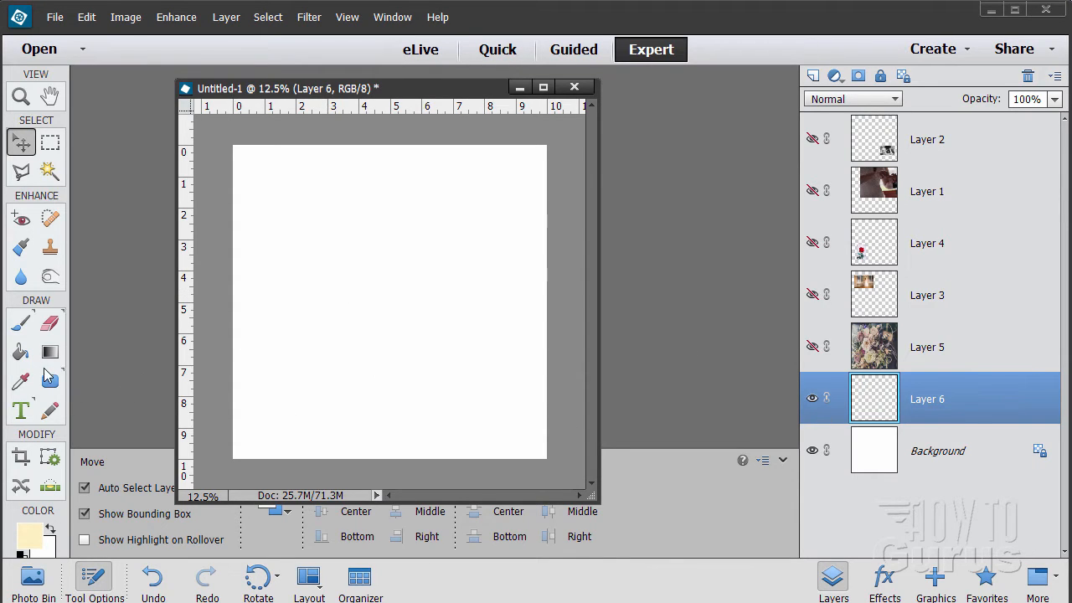
Fill the new empty layer with the cream foreground colour using the Paint Bucket and show the bouquet layer again
click(21, 351)
click(316, 308)
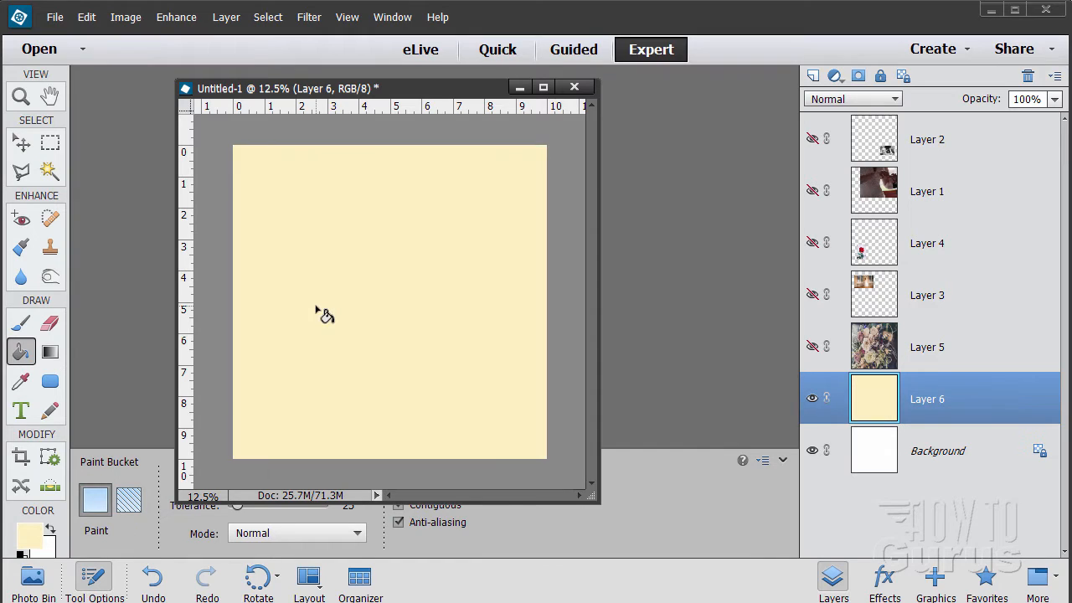
click(812, 346)
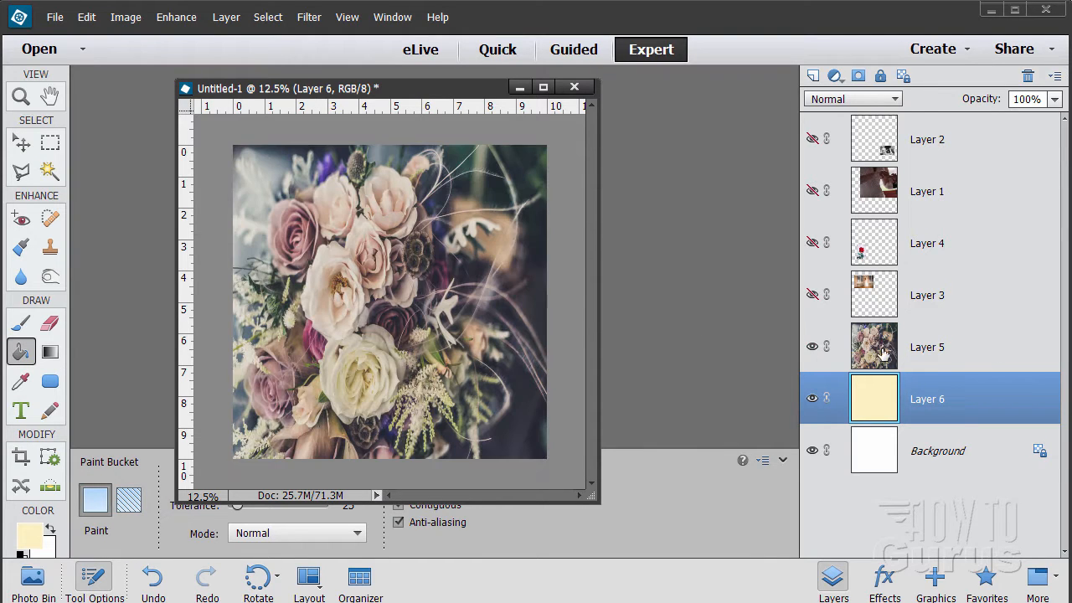
Set the bouquet layer's blend mode to Luminosity and its opacity to 15%
click(944, 351)
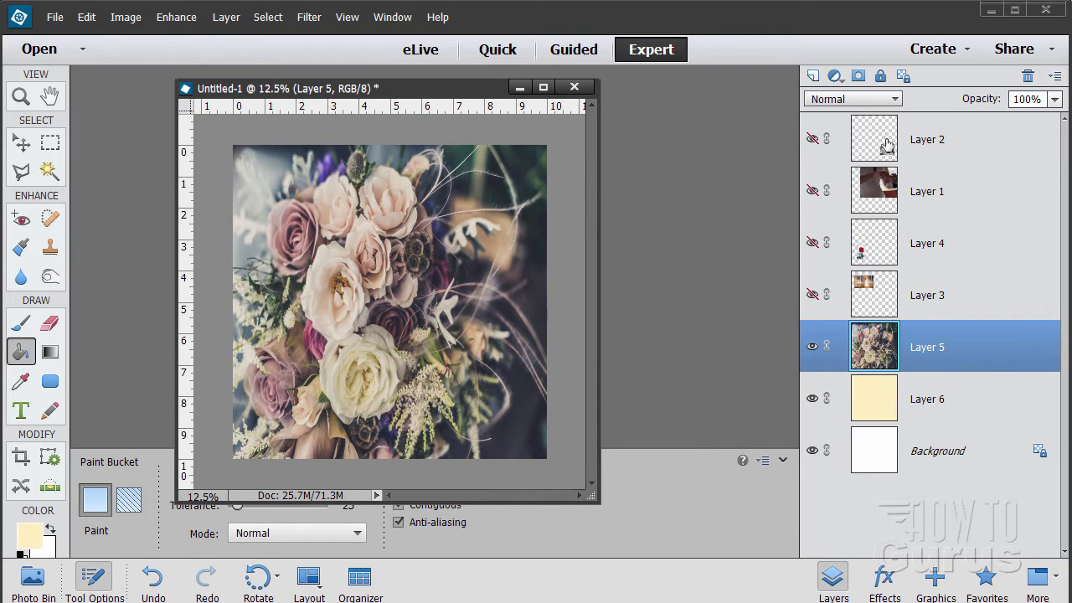
click(856, 98)
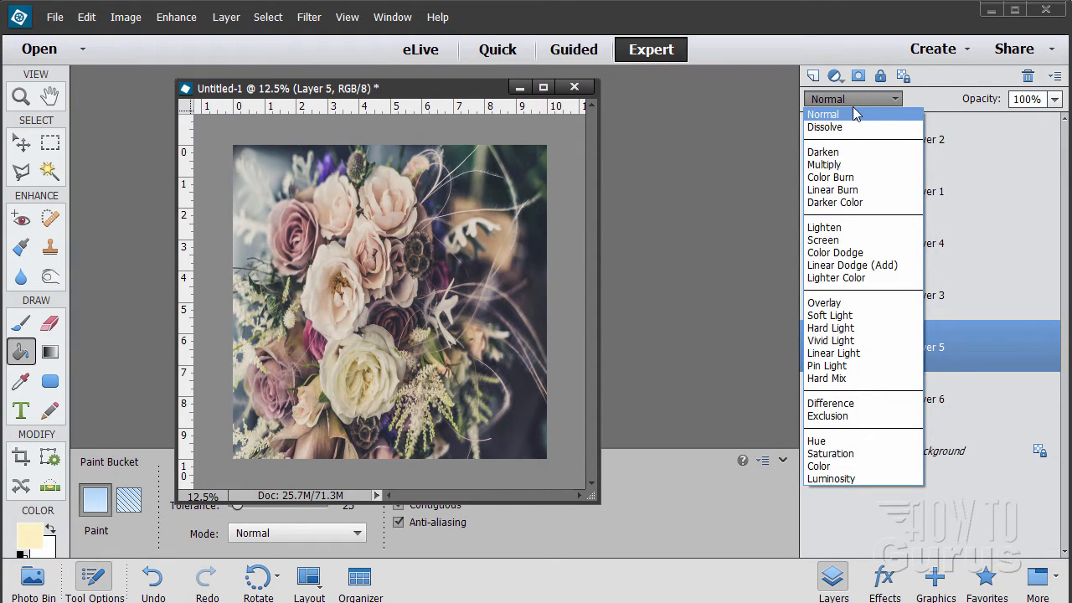
click(846, 479)
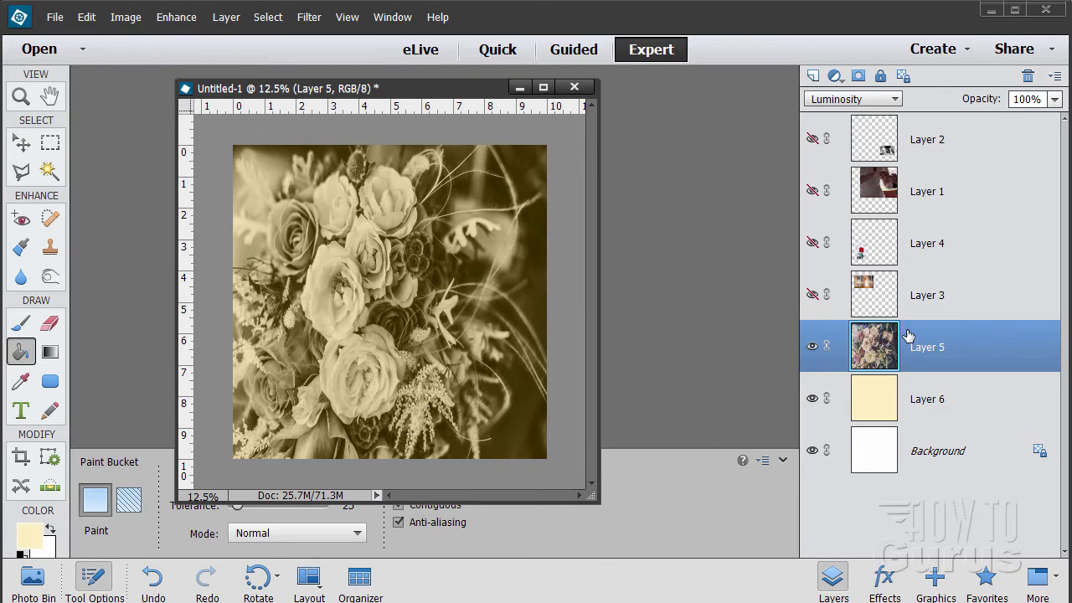
click(1054, 99)
drag(1053, 119, 989, 126)
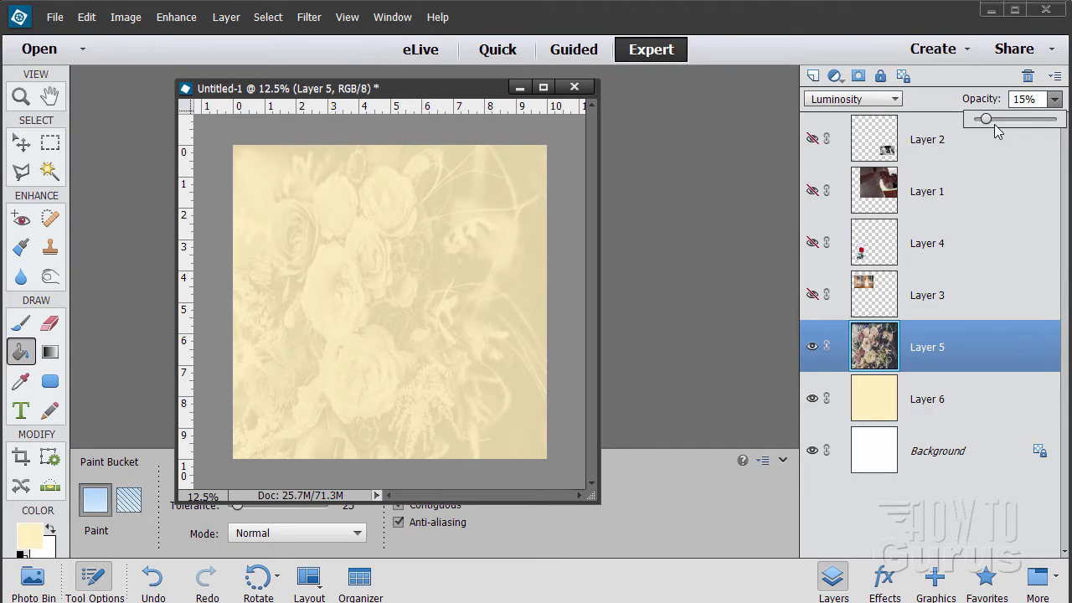
Switch to the Move tool, reposition and widen the document window around the collage, and make the Background the active layer
key(v)
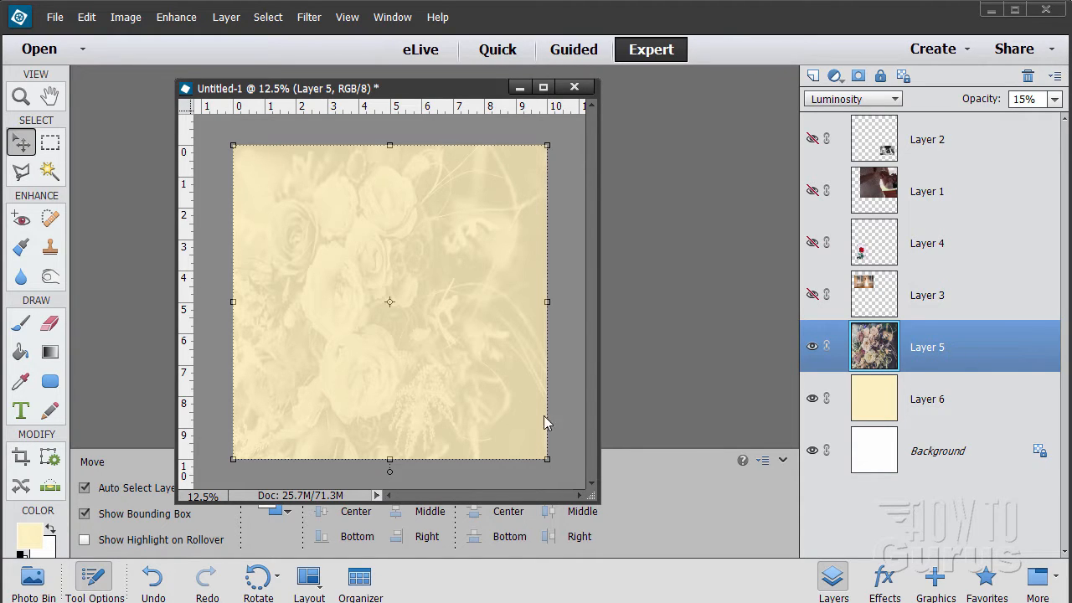
drag(409, 87, 331, 44)
drag(516, 453, 707, 458)
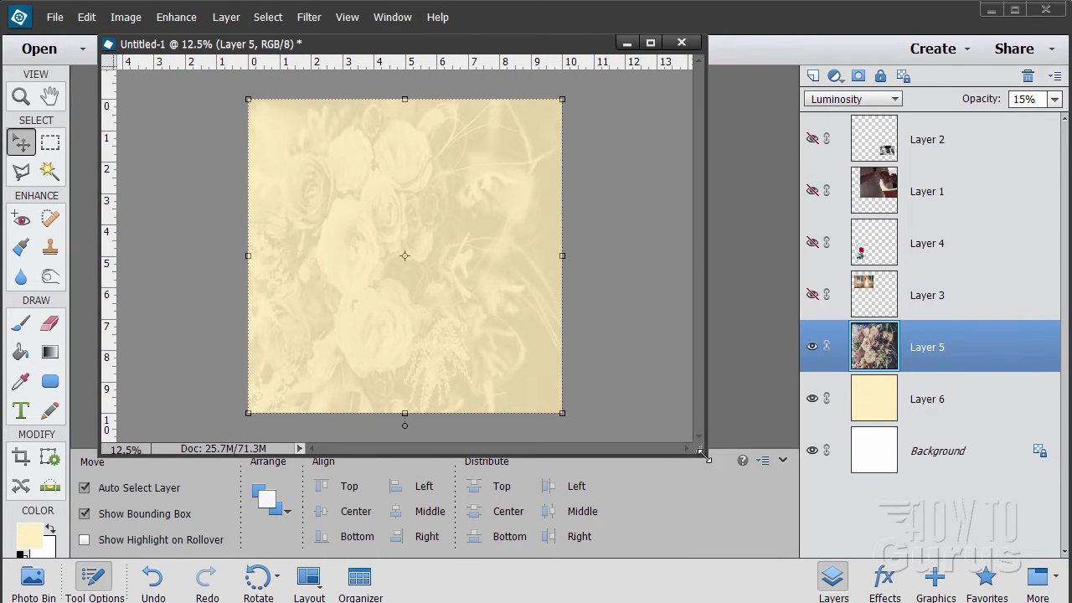
click(211, 270)
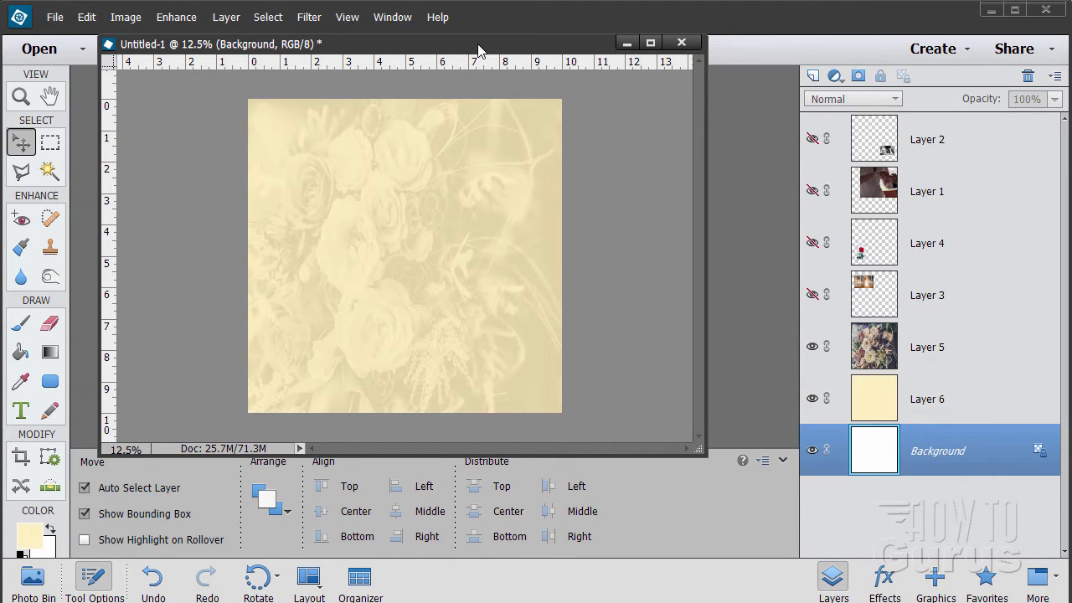
drag(477, 51, 485, 60)
Place vertical and horizontal guides at the canvas centre (5 inches) and half an inch inside each of the four edges
drag(119, 293, 410, 287)
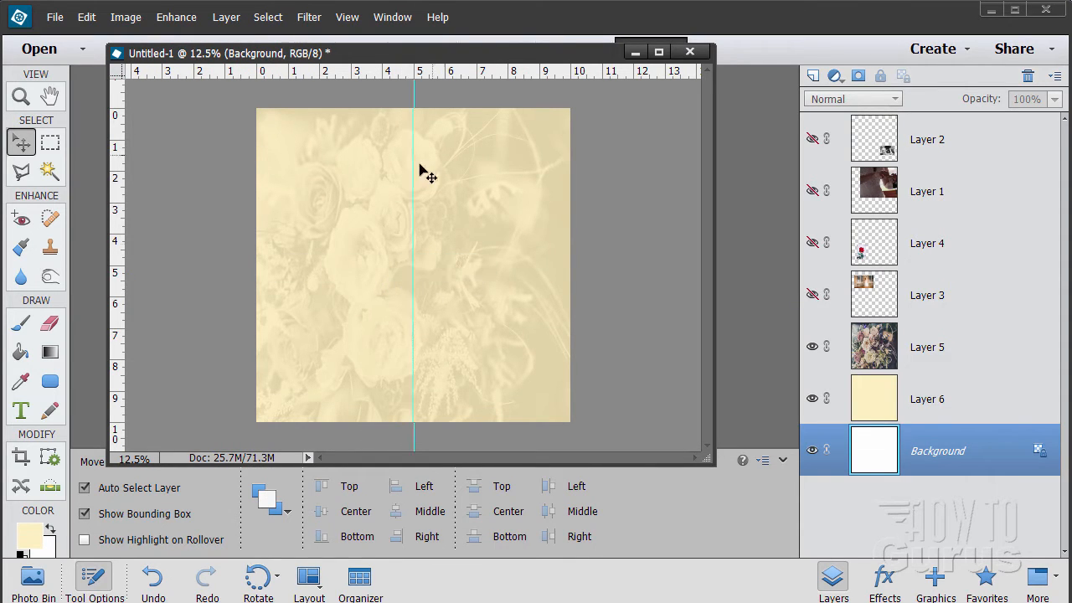
drag(504, 76, 517, 272)
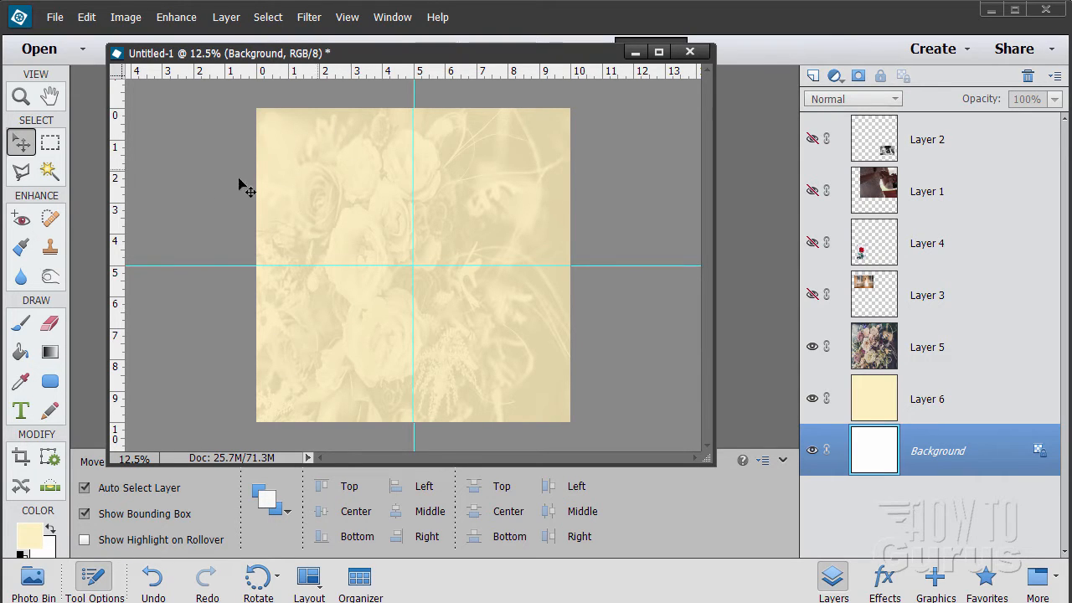
drag(124, 310, 556, 295)
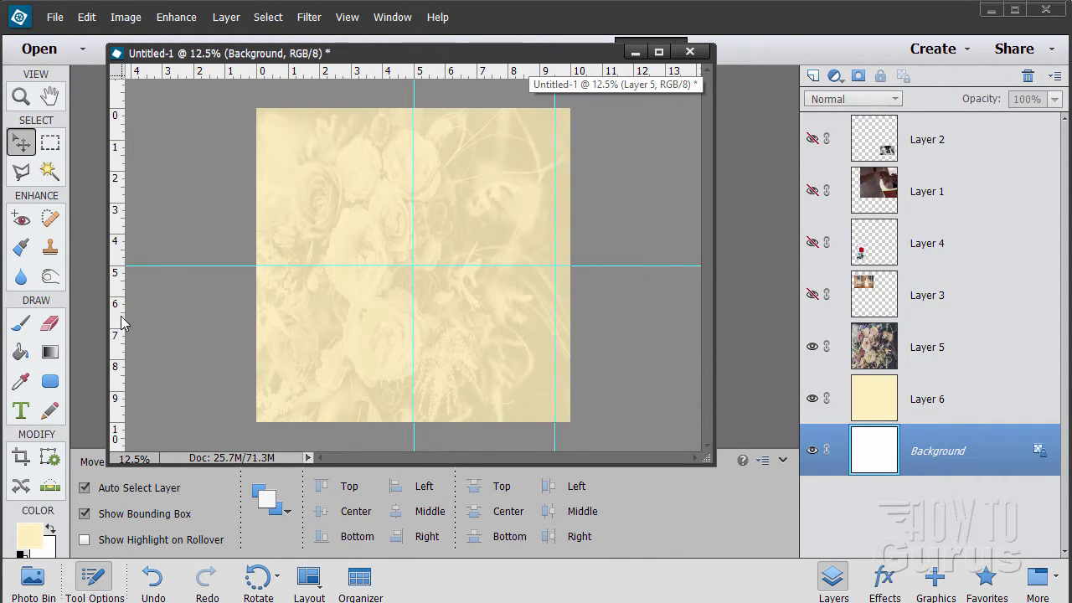
drag(125, 321, 273, 324)
drag(515, 72, 519, 124)
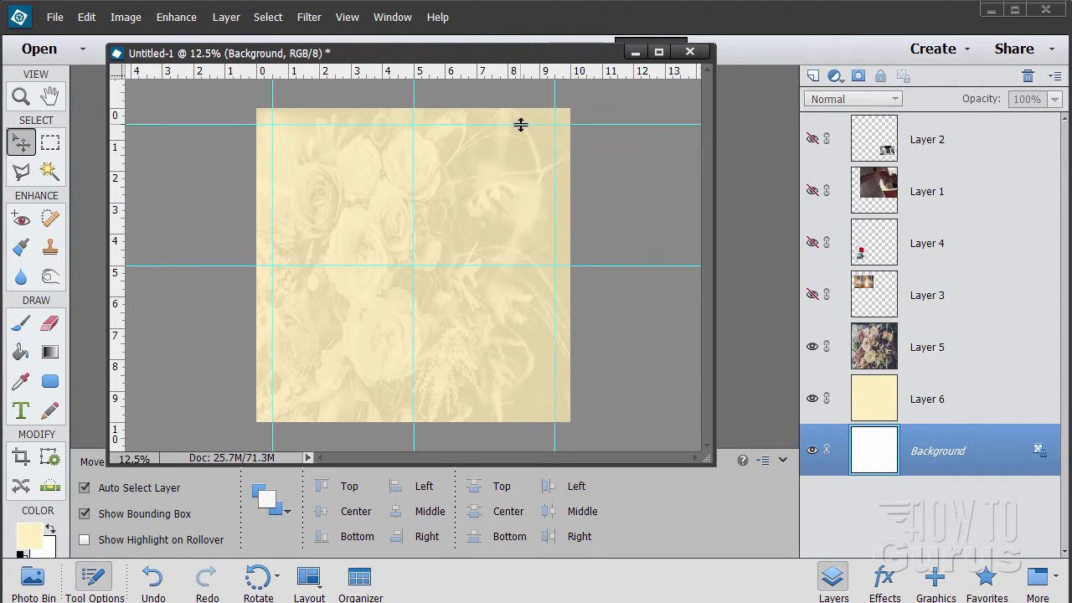
drag(476, 74, 512, 406)
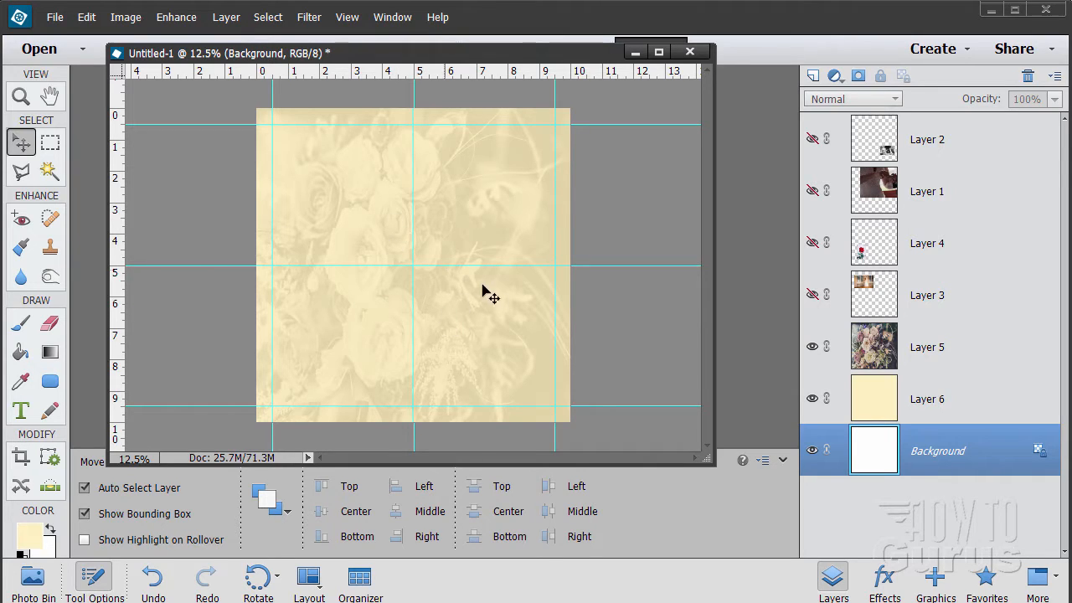
Show the black-and-white couple photo and enlarge it proportionally to 130.77% inside the canvas's lower right guide quadrant
click(812, 138)
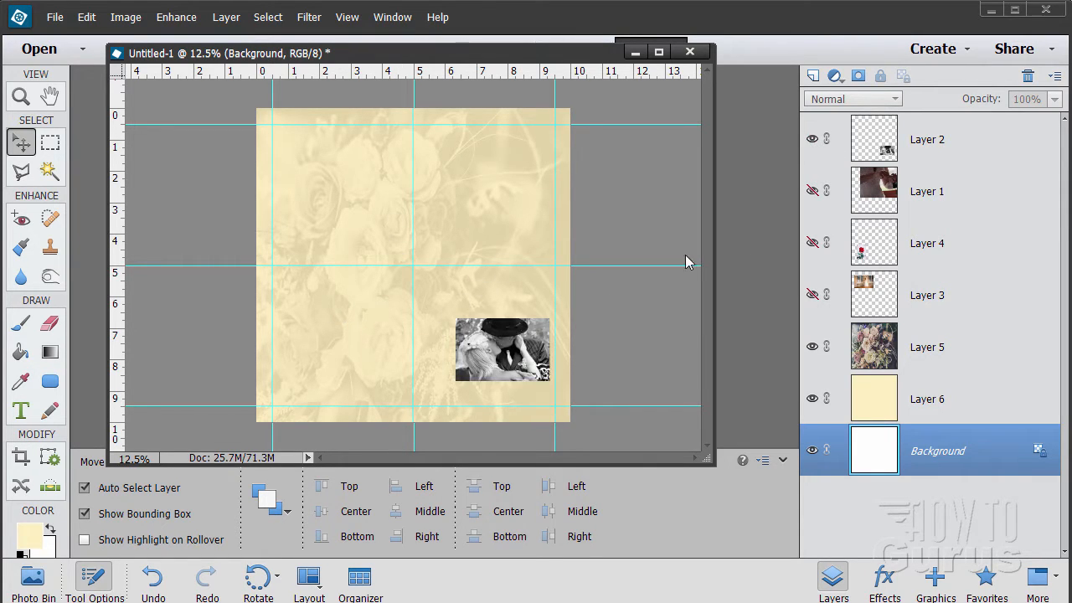
drag(507, 359, 486, 338)
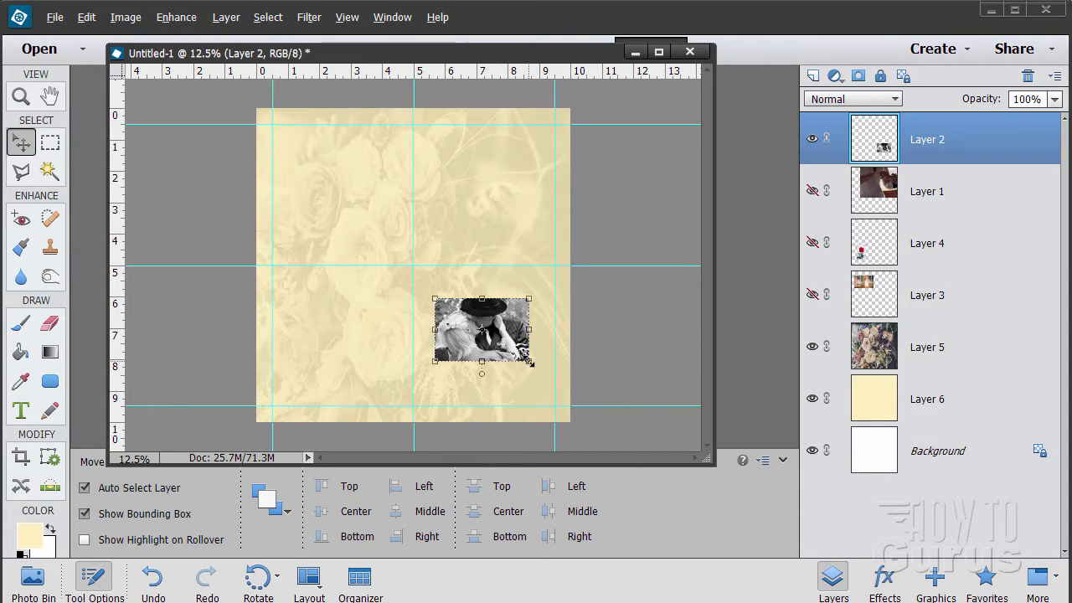
mouse_move(527, 365)
mouse_down()
mouse_move(550, 379)
mouse_move(522, 357)
mouse_up()
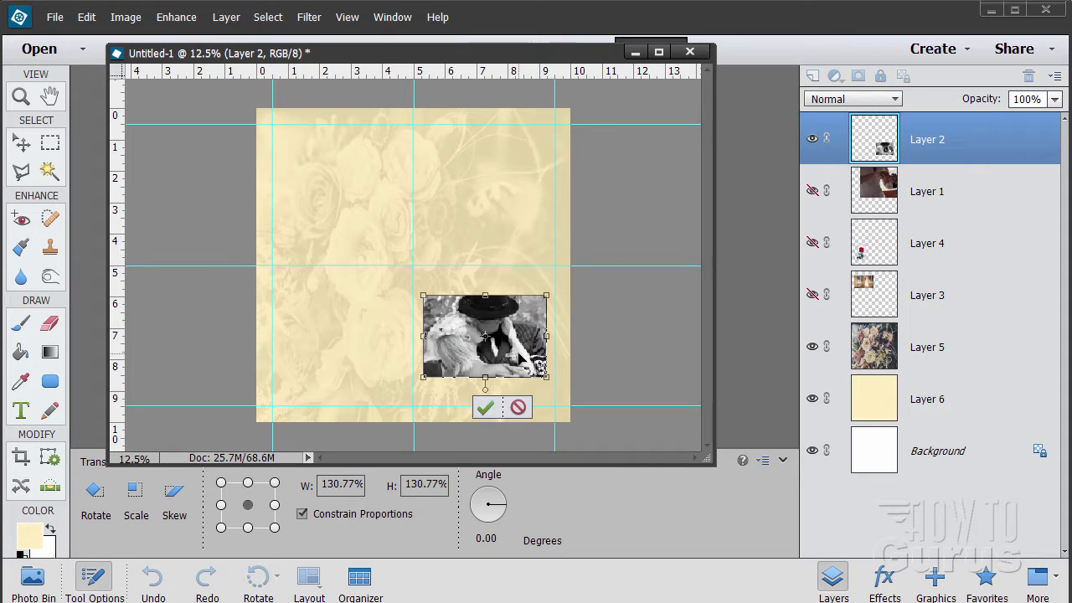
click(495, 408)
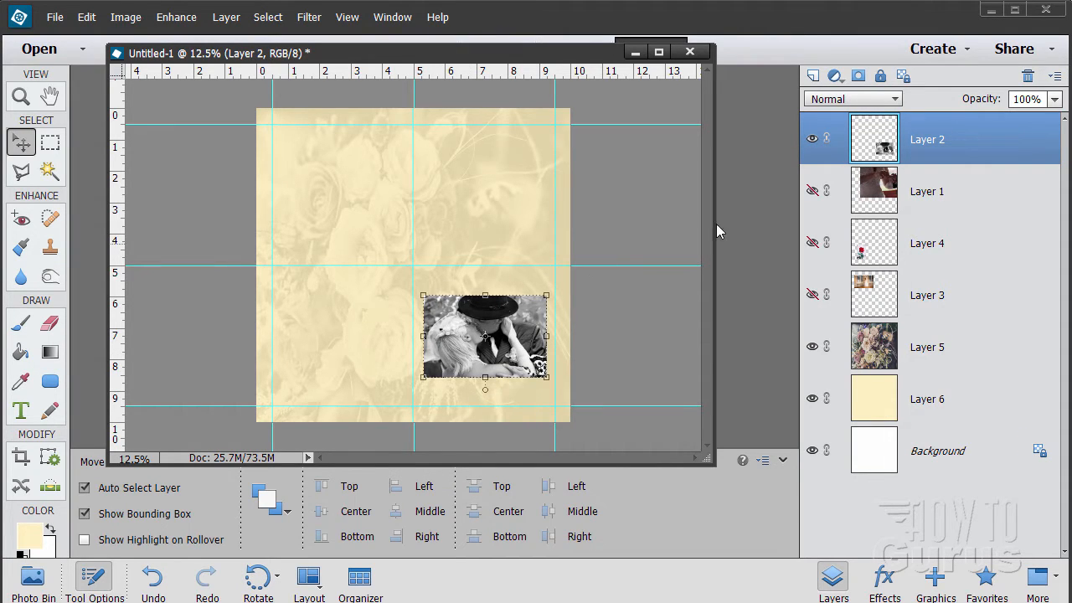
Show the ring-exchange photo, scale it proportionally to 31.26% and place it between the guides in the canvas's upper right quadrant
click(860, 191)
click(812, 190)
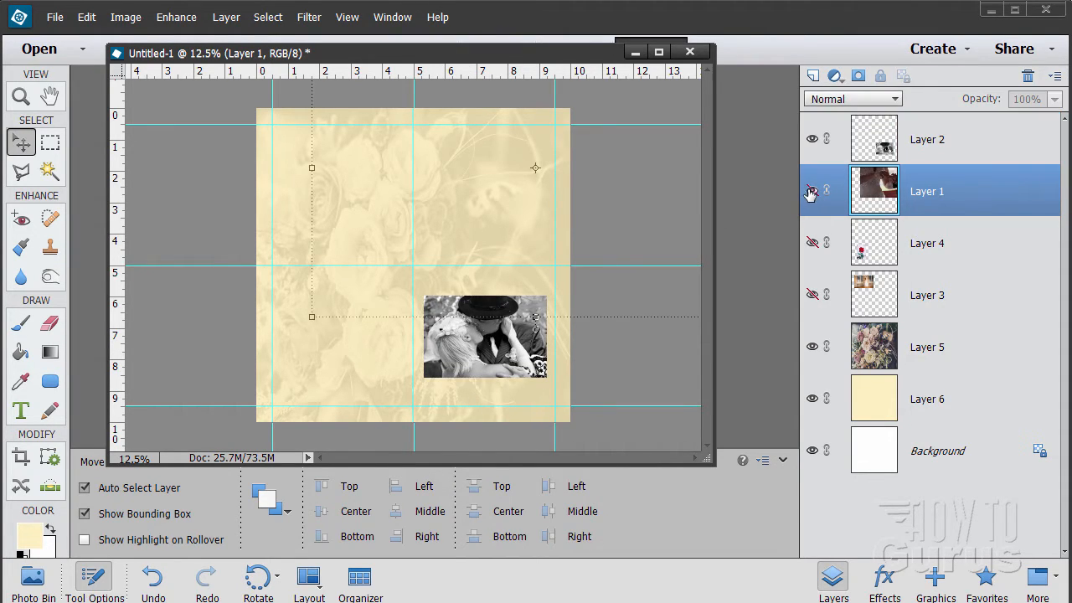
drag(482, 194, 443, 307)
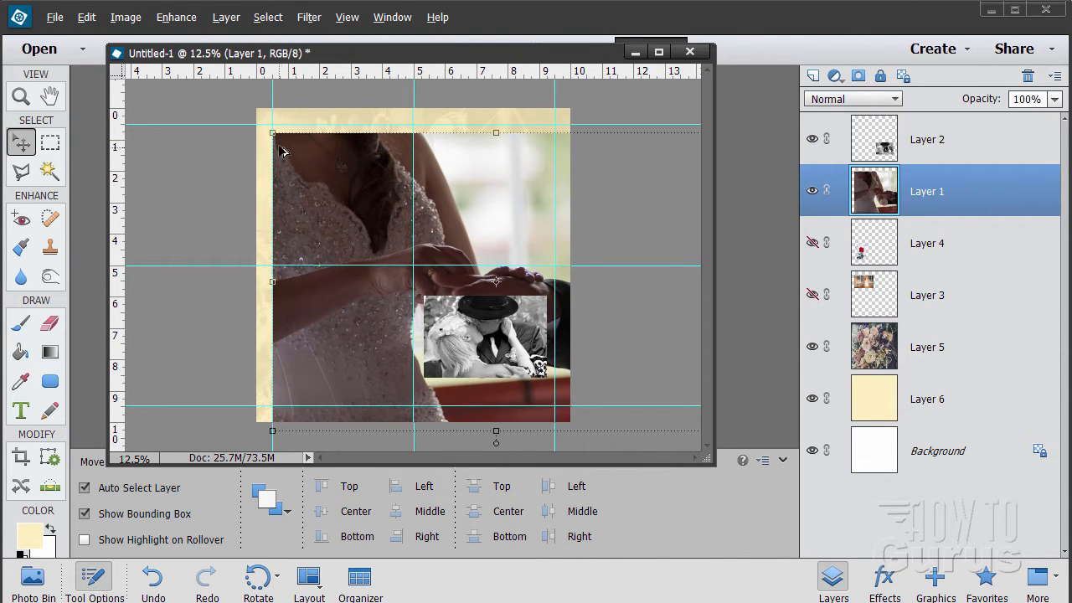
drag(272, 132, 419, 152)
drag(494, 223, 492, 218)
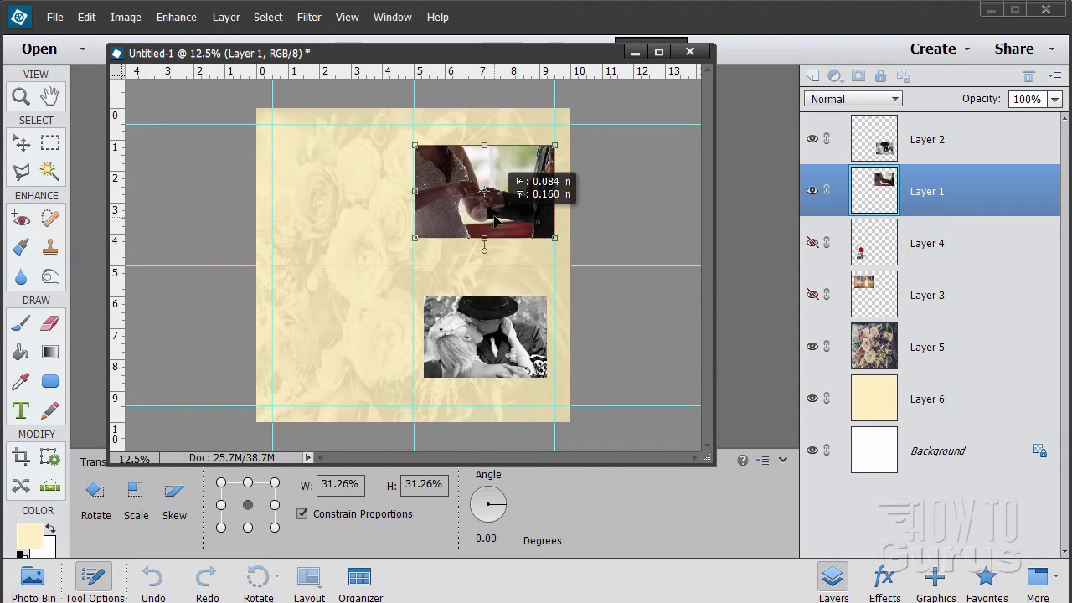
click(494, 268)
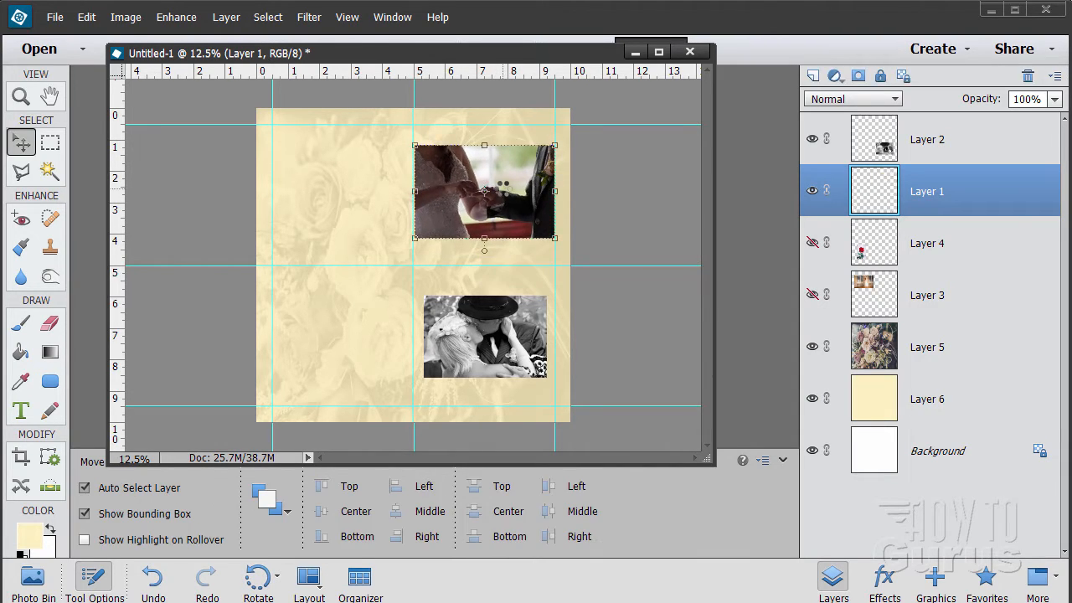
Show the red rose photo and enlarge it proportionally to 147.02%, placing it in the canvas's lower left quadrant
click(812, 243)
click(345, 360)
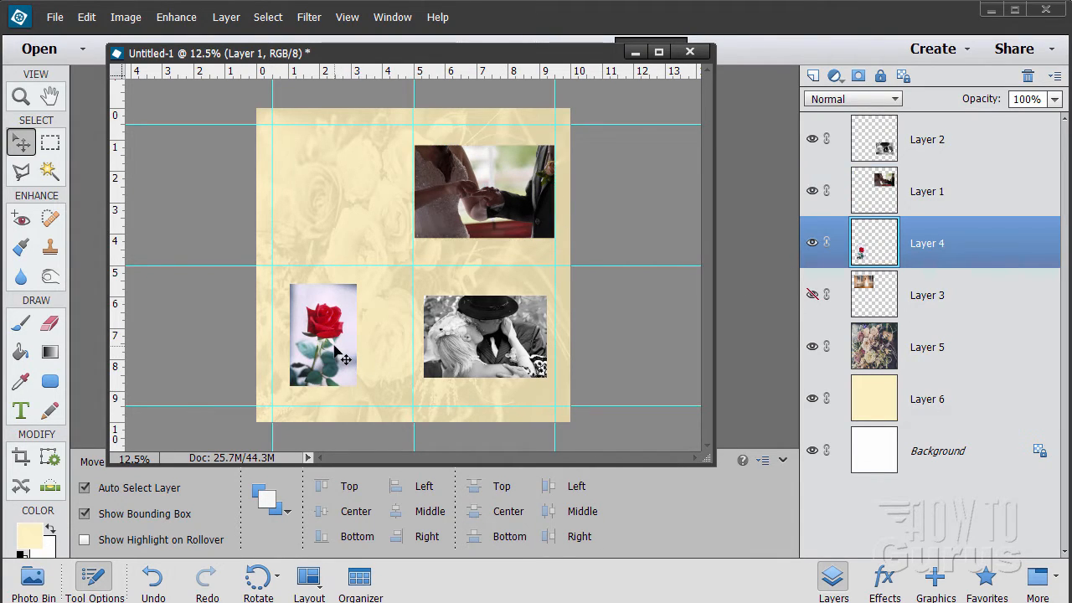
drag(355, 285, 376, 257)
drag(335, 352, 354, 343)
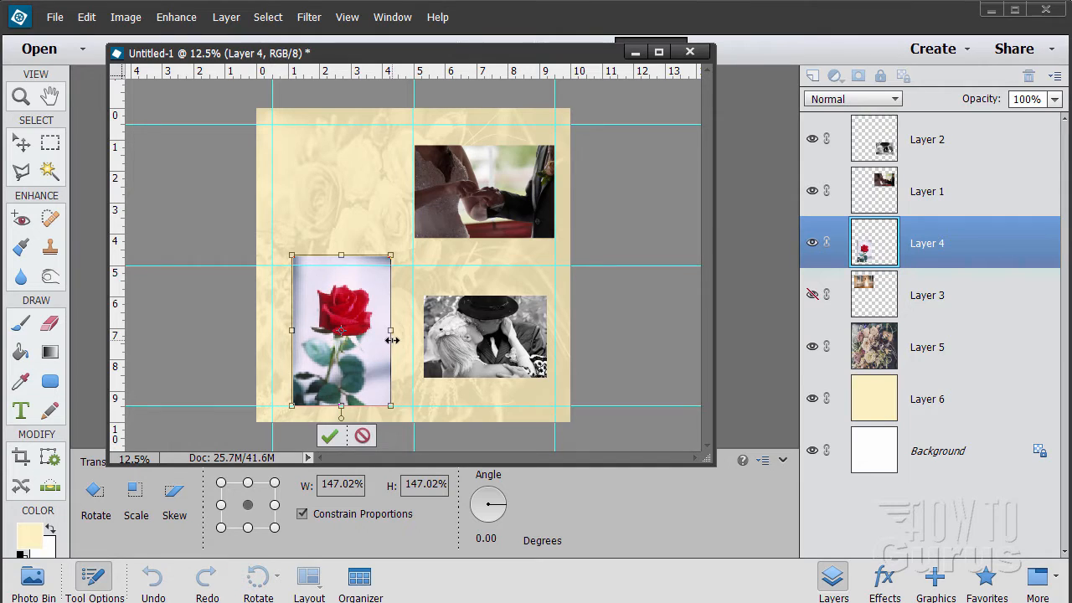
click(329, 436)
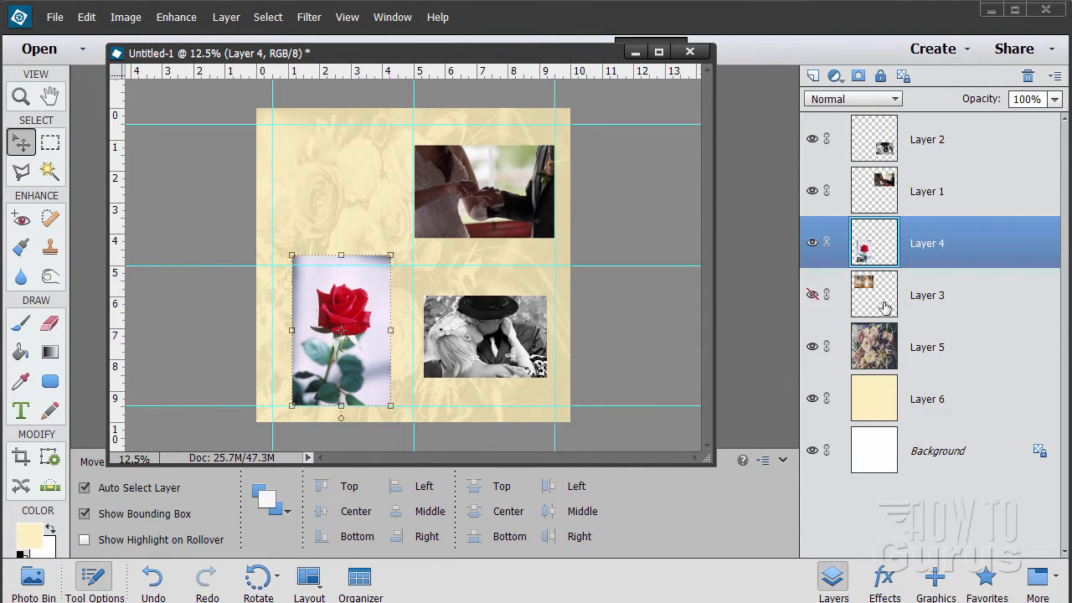
Show the bride photo and shrink it proportionally to about 3.3 by 2.2 inches within the canvas's upper left quadrant
click(810, 295)
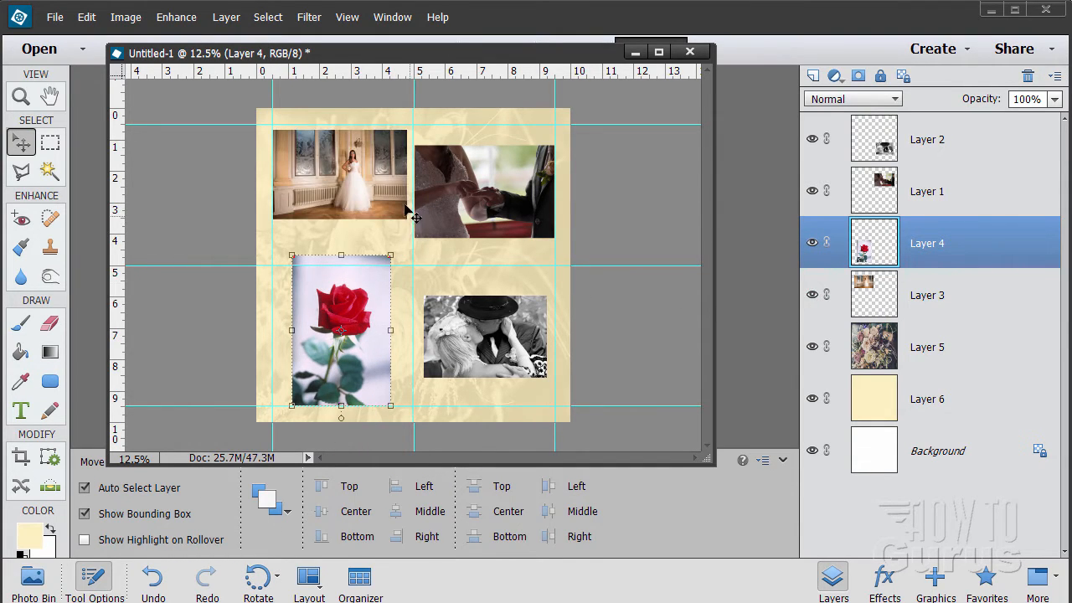
click(390, 212)
drag(389, 211, 386, 194)
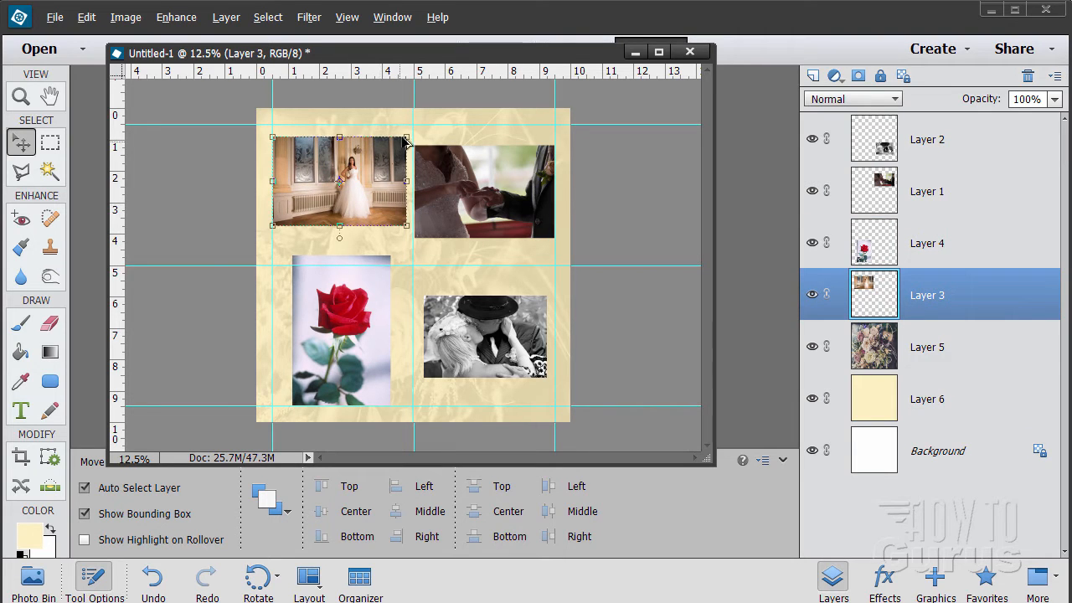
click(405, 141)
drag(401, 144, 374, 196)
click(337, 252)
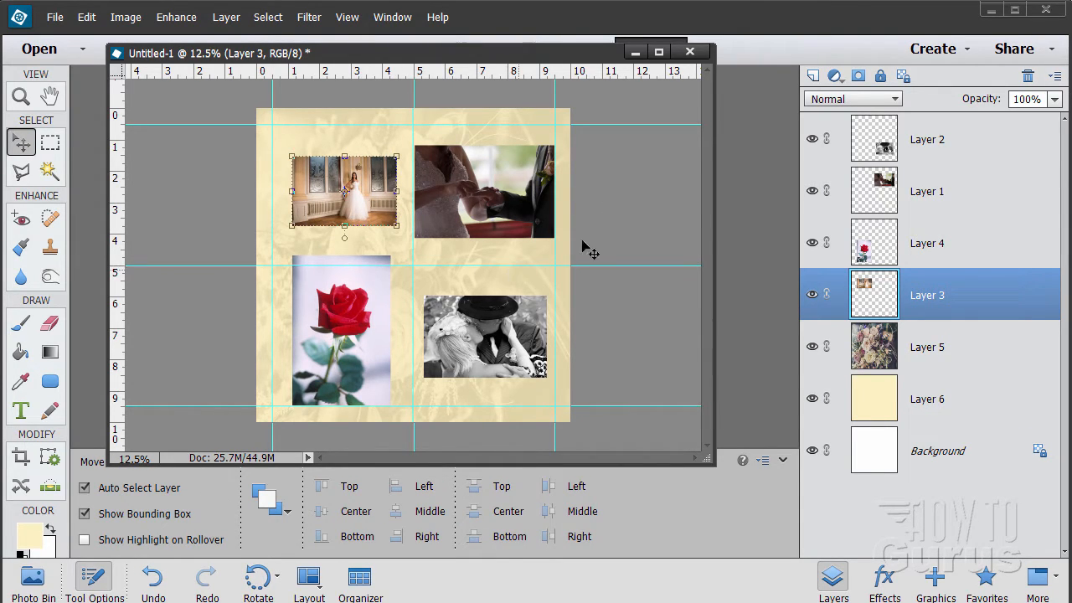
Make the rose layer active and frame the flower with horizontal guides at about 5.3 and 9.3 inches and vertical ones at about 1.3 and 4 inches
click(981, 239)
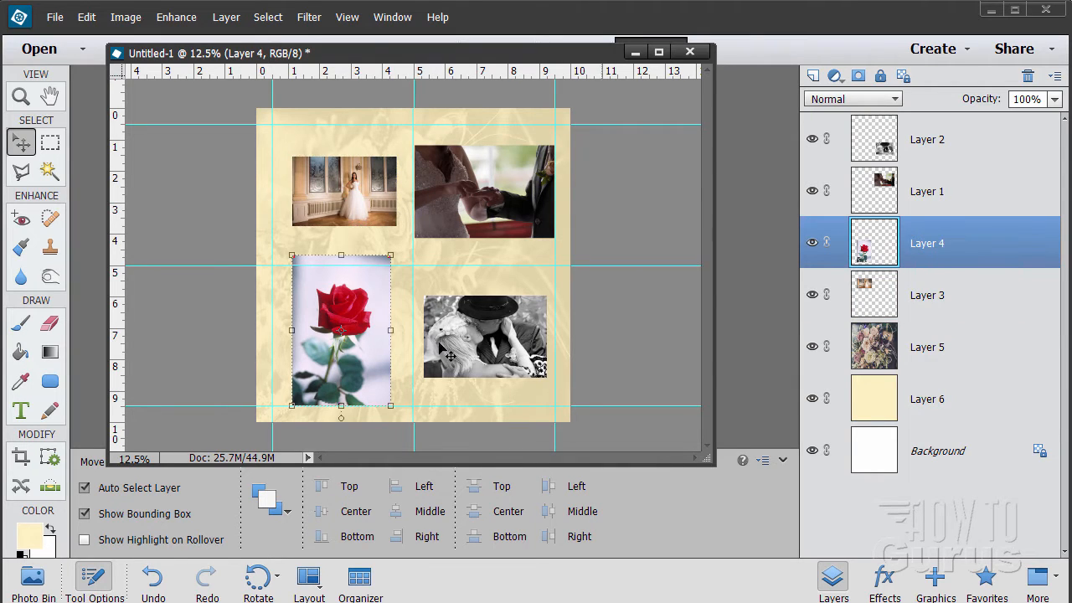
click(24, 98)
click(356, 327)
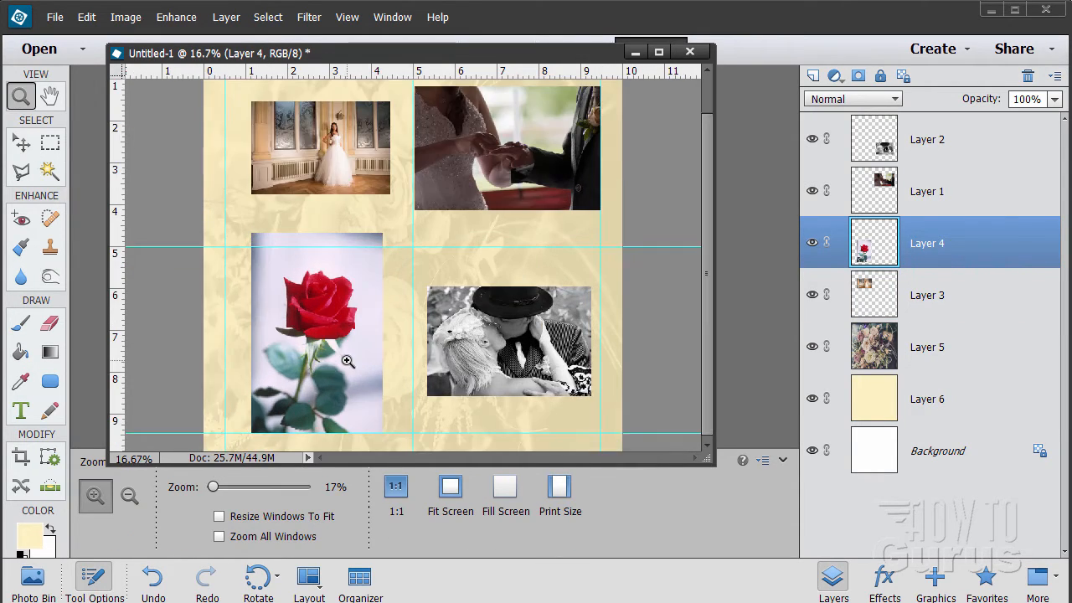
click(328, 333)
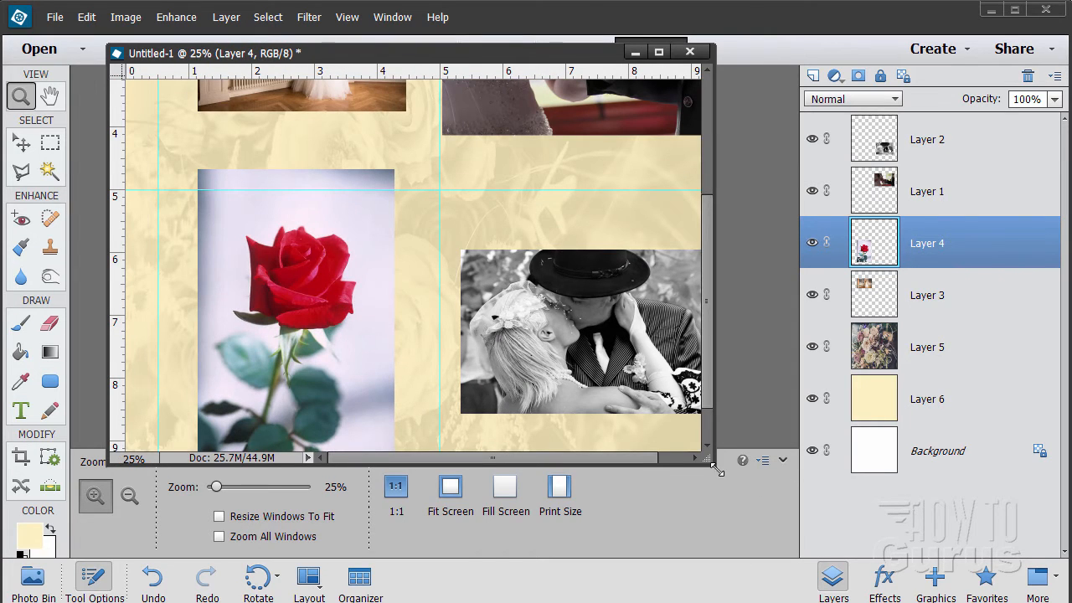
drag(717, 471, 779, 509)
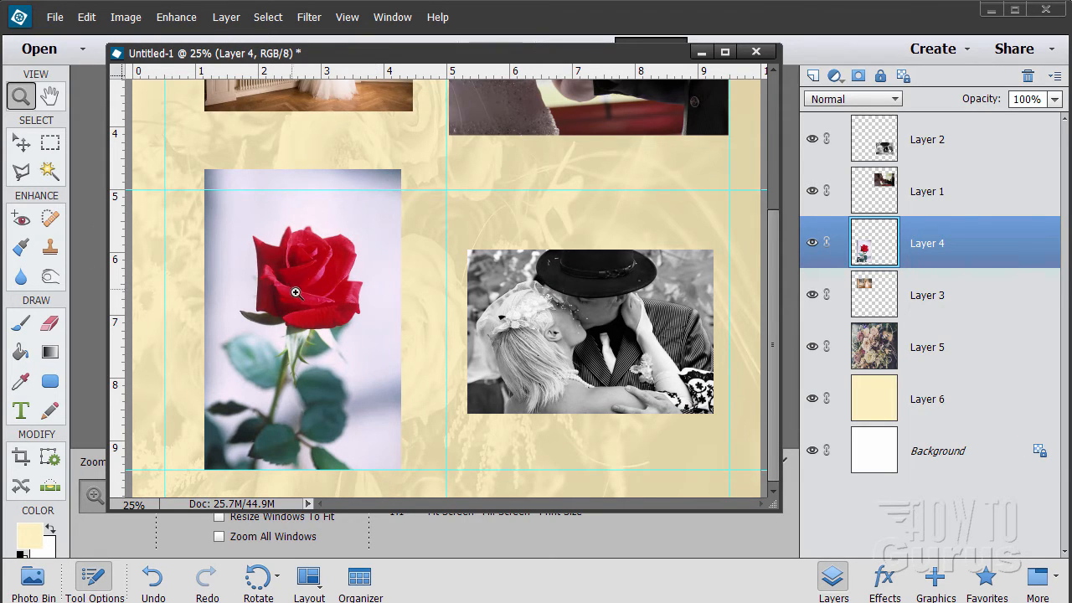
click(20, 142)
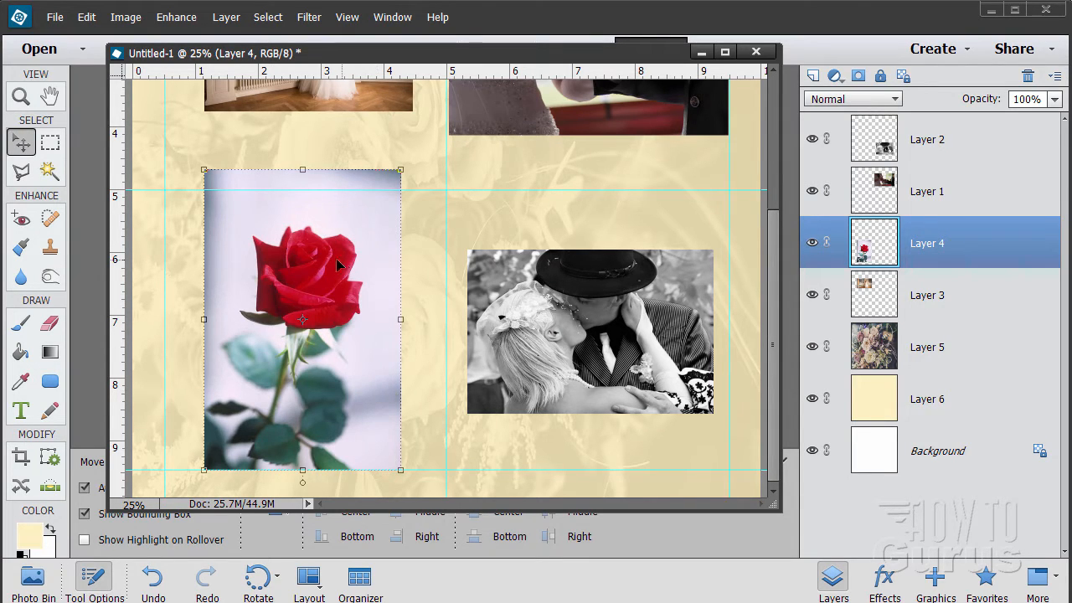
drag(486, 76, 483, 208)
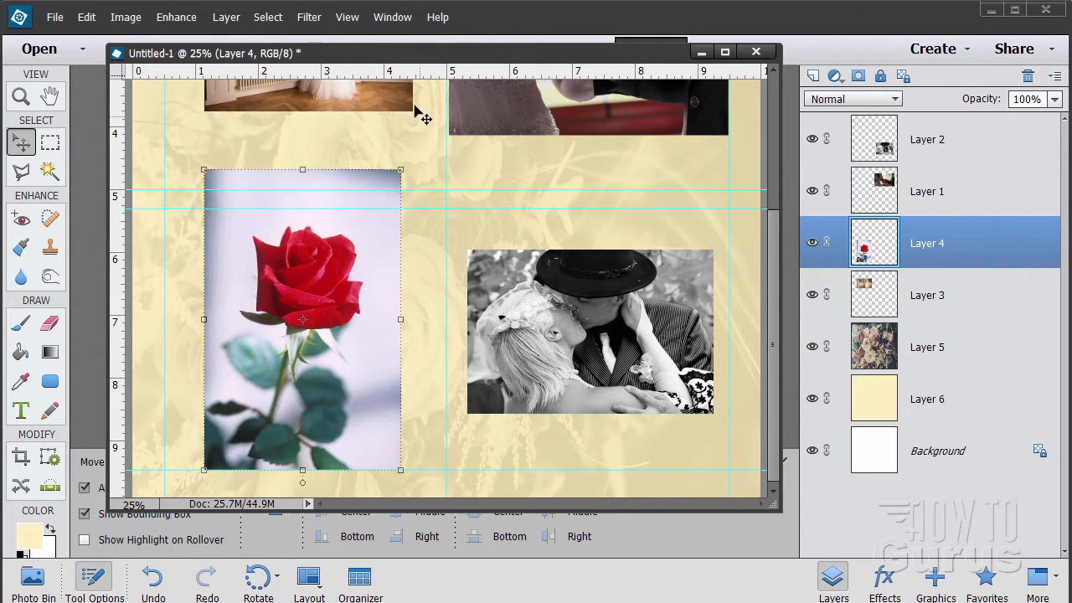
drag(419, 69, 426, 459)
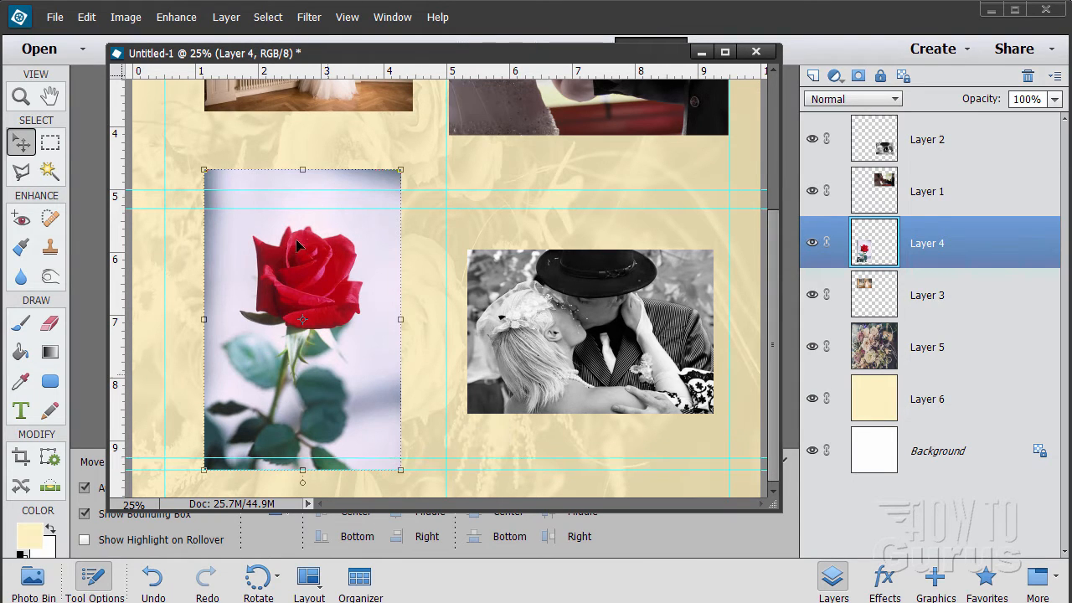
drag(118, 339, 218, 355)
drag(118, 351, 387, 361)
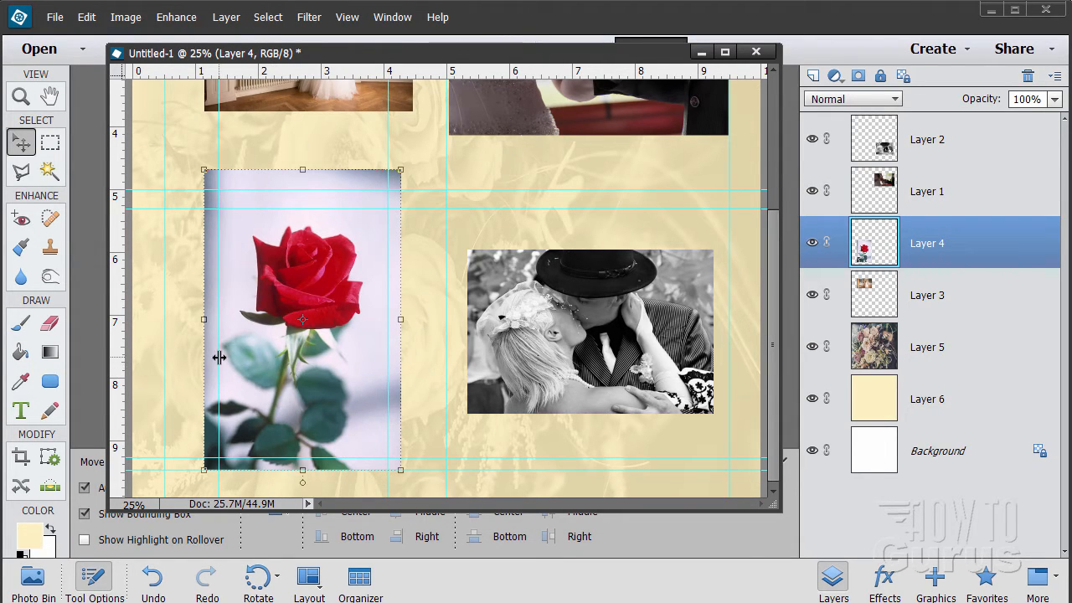
drag(218, 355, 213, 359)
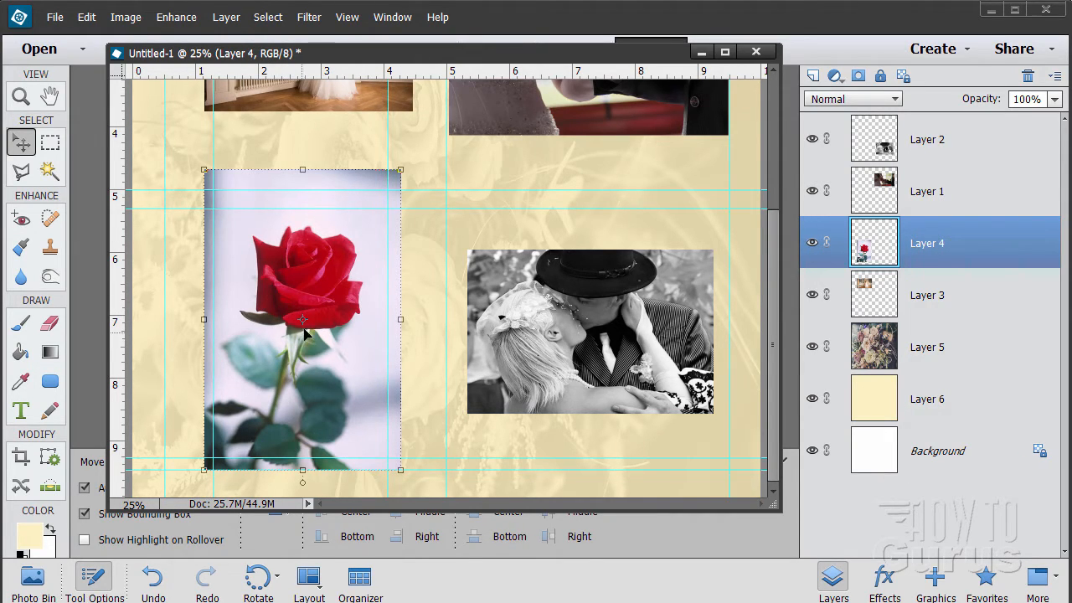
Choose the Ellipse shape tool and dock the floating document back into the workspace with the rose photo in view
click(52, 384)
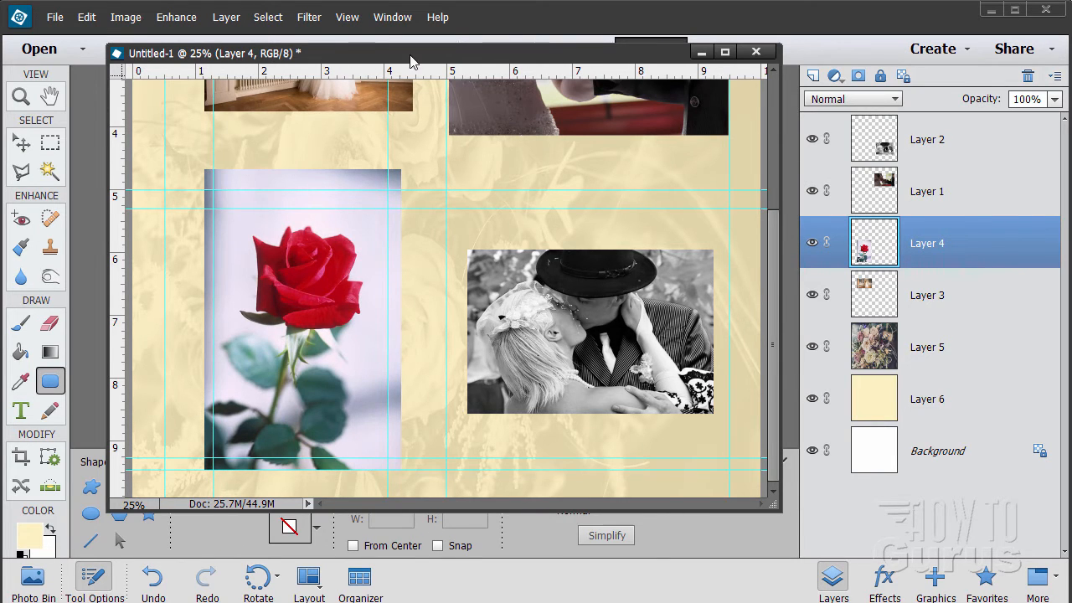
drag(350, 55, 540, 46)
click(90, 514)
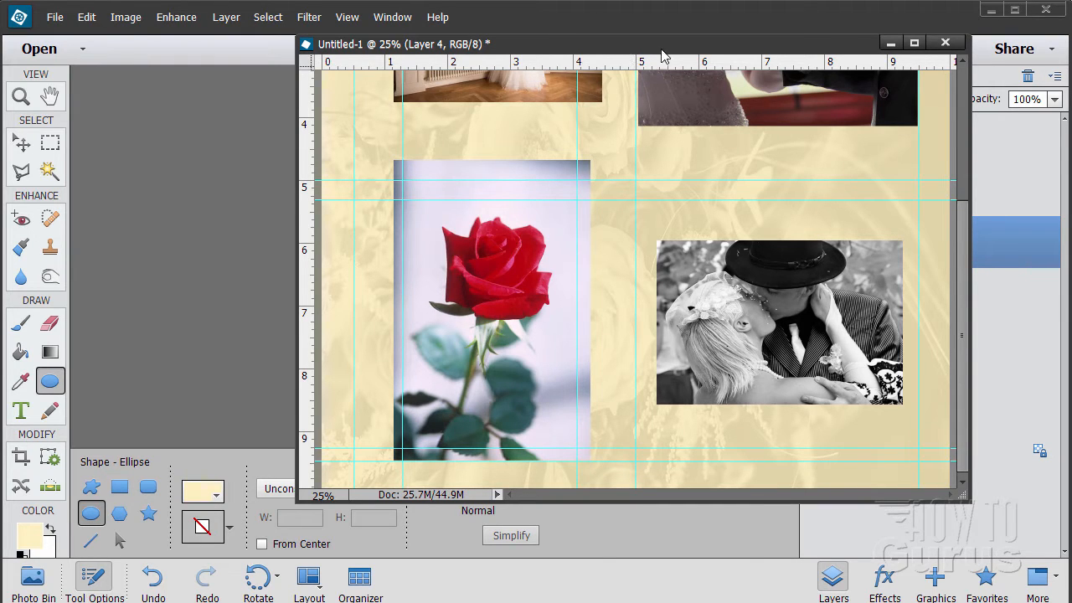
drag(662, 48, 748, 74)
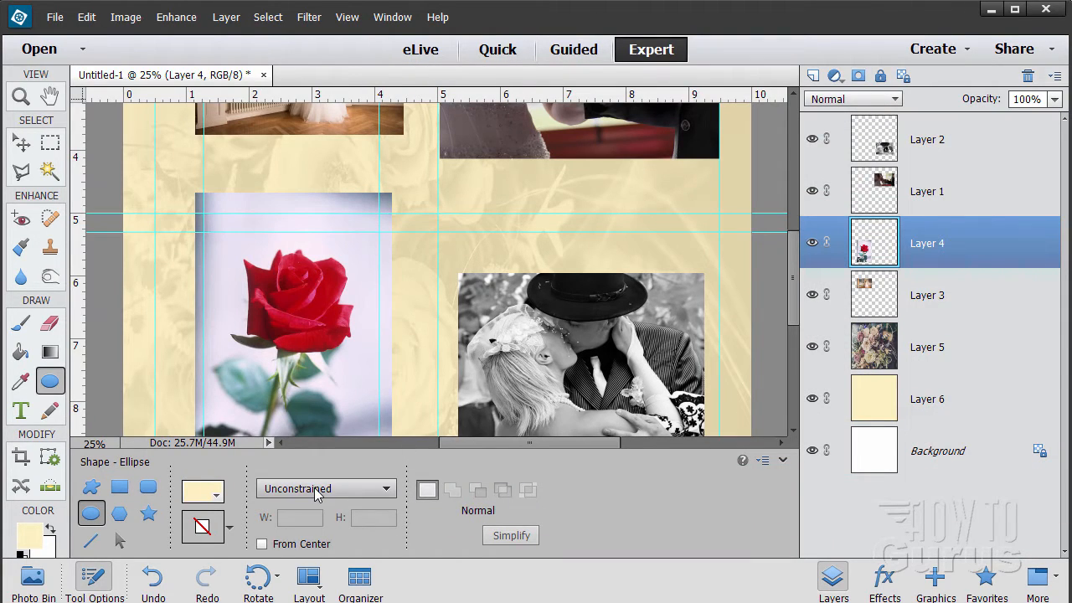
scroll(796, 307, down, 3)
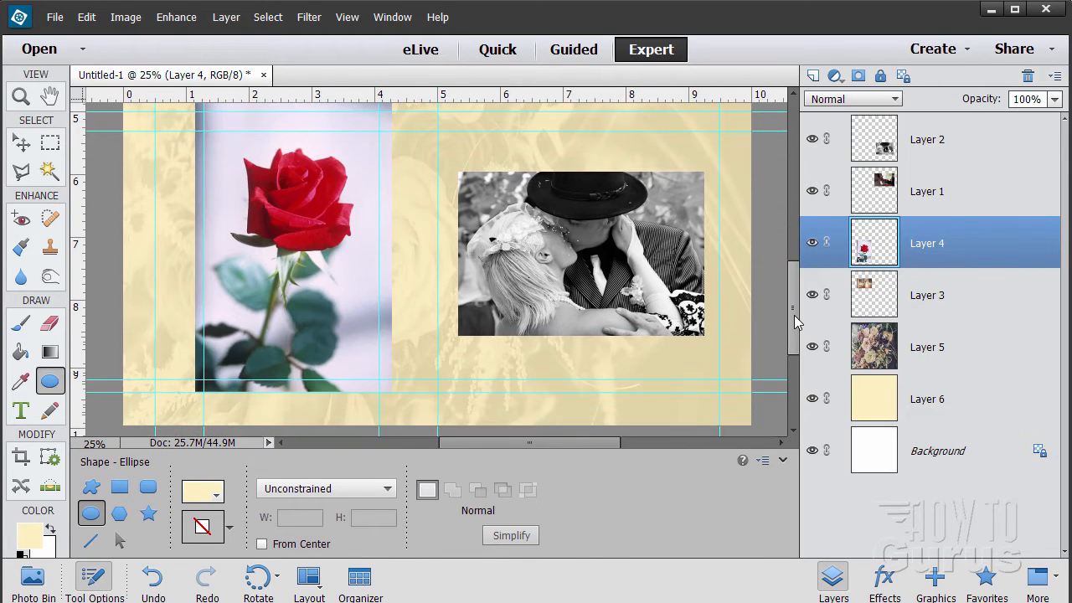
drag(795, 305, 794, 303)
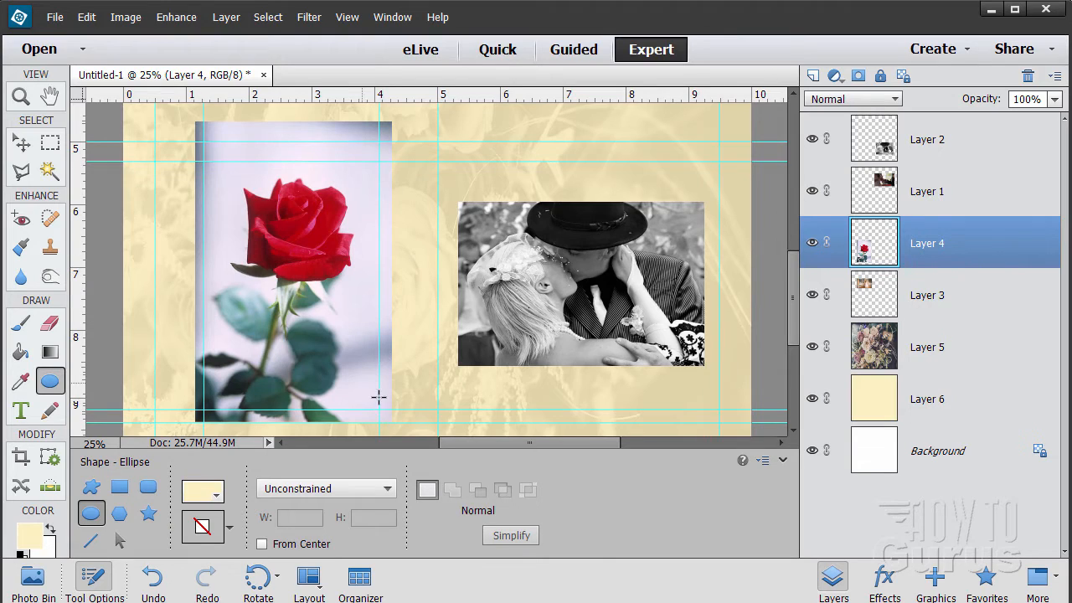
Check the Snap To options and draw an unconstrained cream ellipse over the rose, filling the rectangle formed by its four guides
click(347, 17)
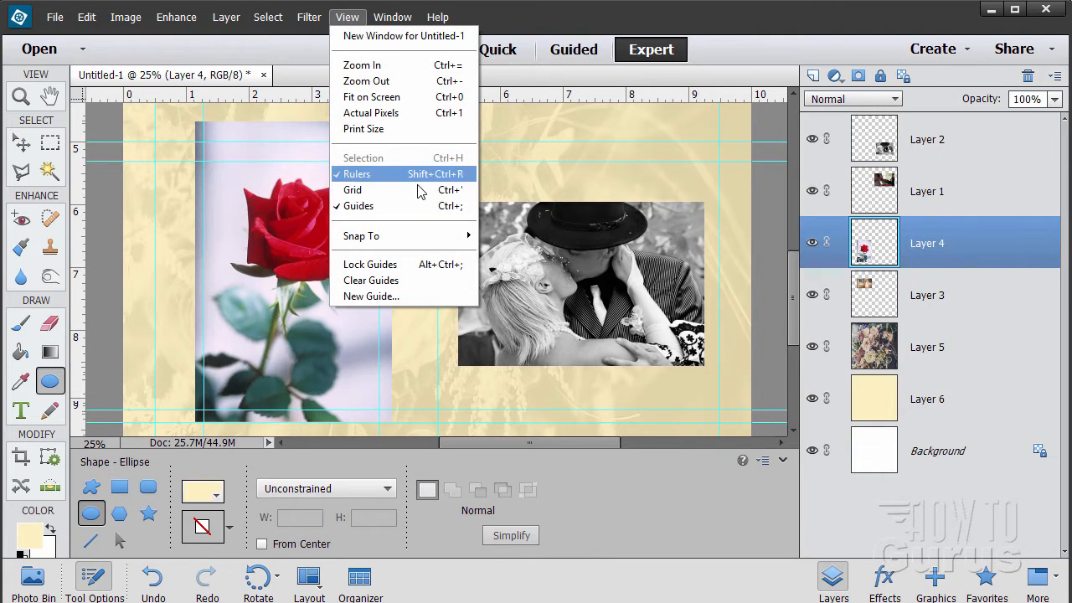
mouse_move(376, 244)
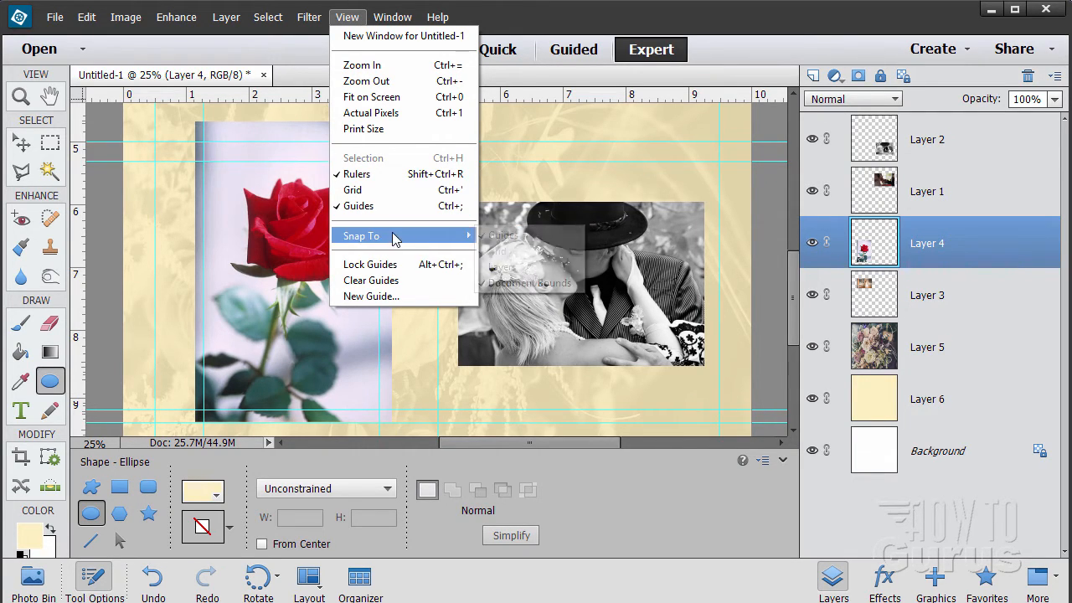
click(668, 93)
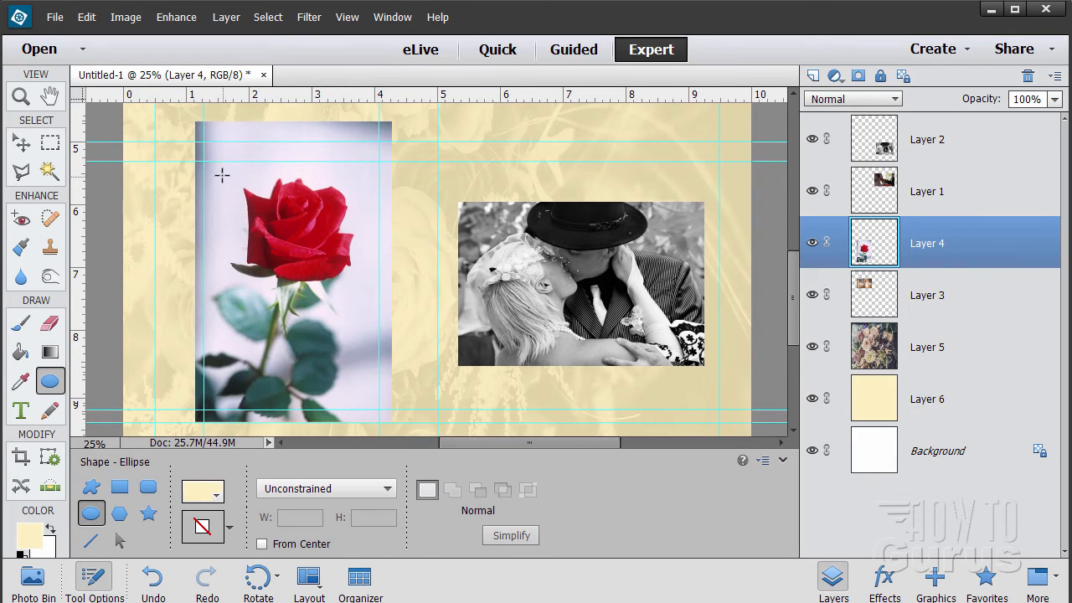
drag(205, 160, 379, 409)
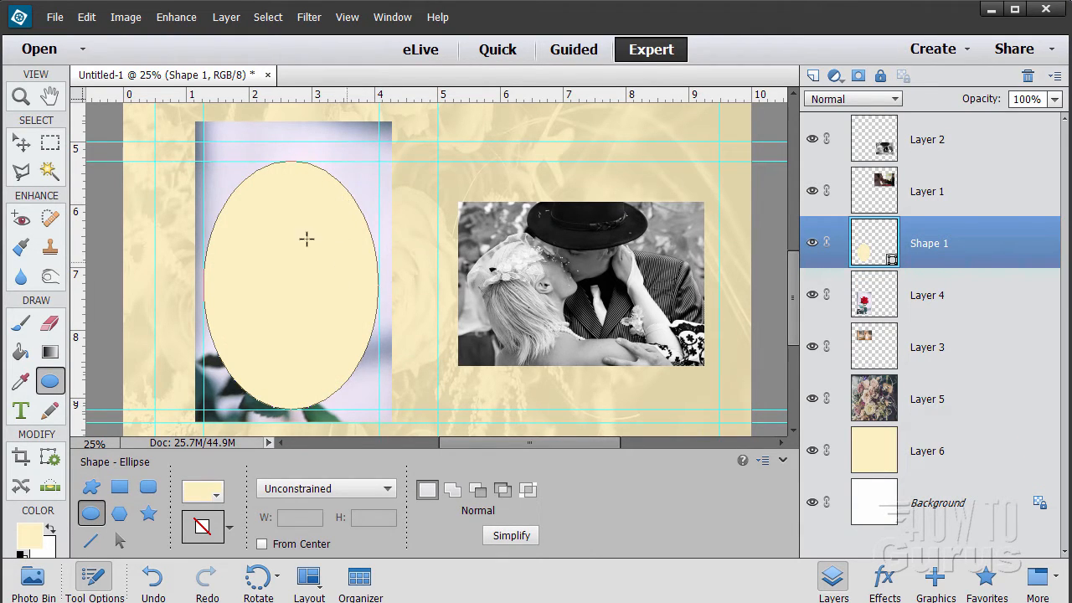
Place the ellipse shape layer directly below the rose photo layer and clip the rose photo to it with a clipping mask
click(21, 144)
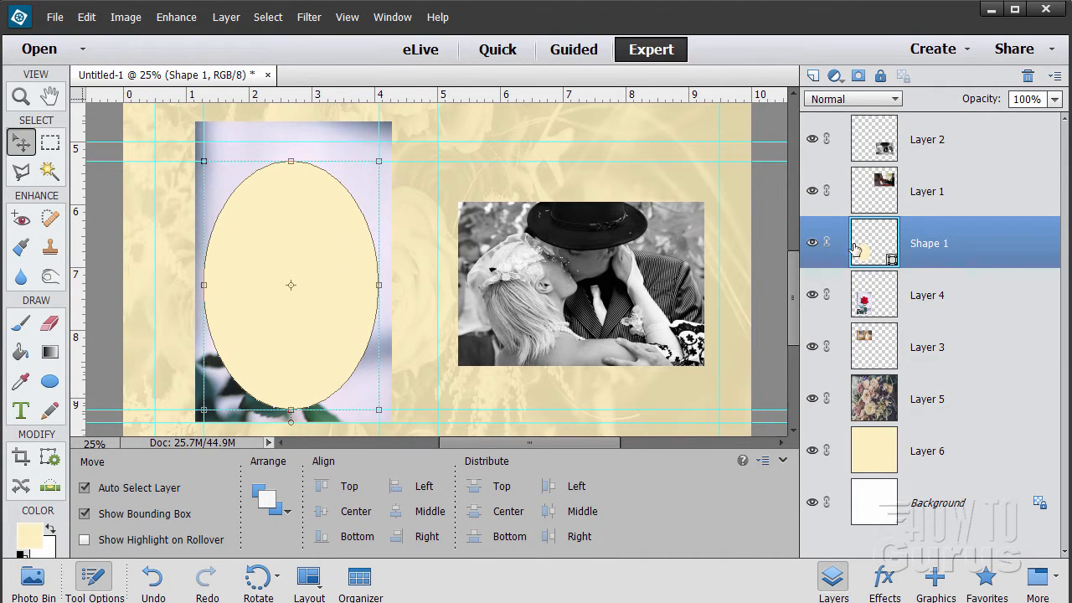
drag(976, 247, 976, 320)
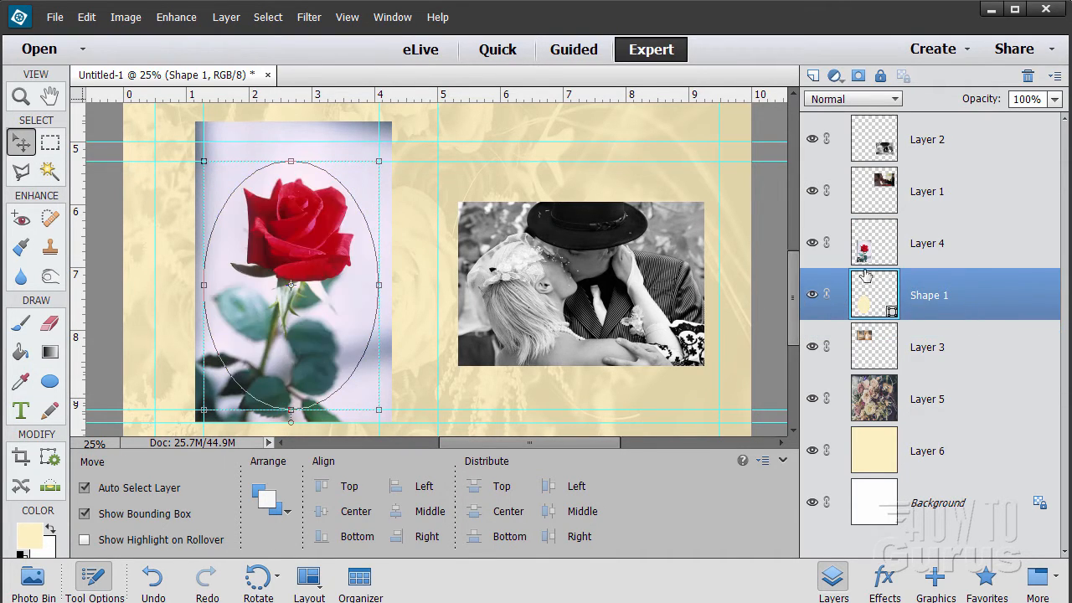
click(972, 256)
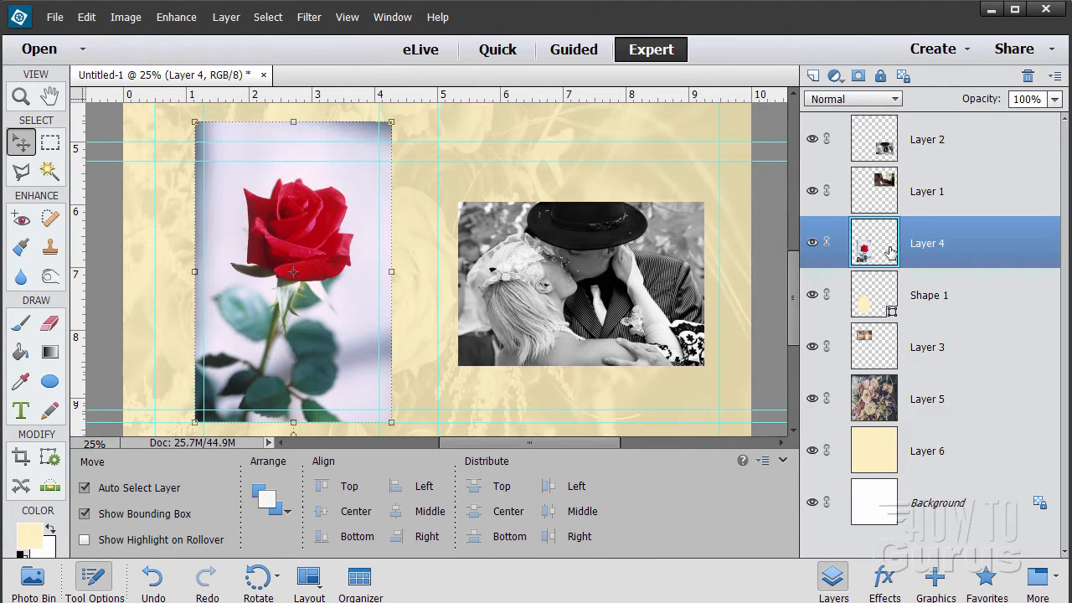
click(226, 19)
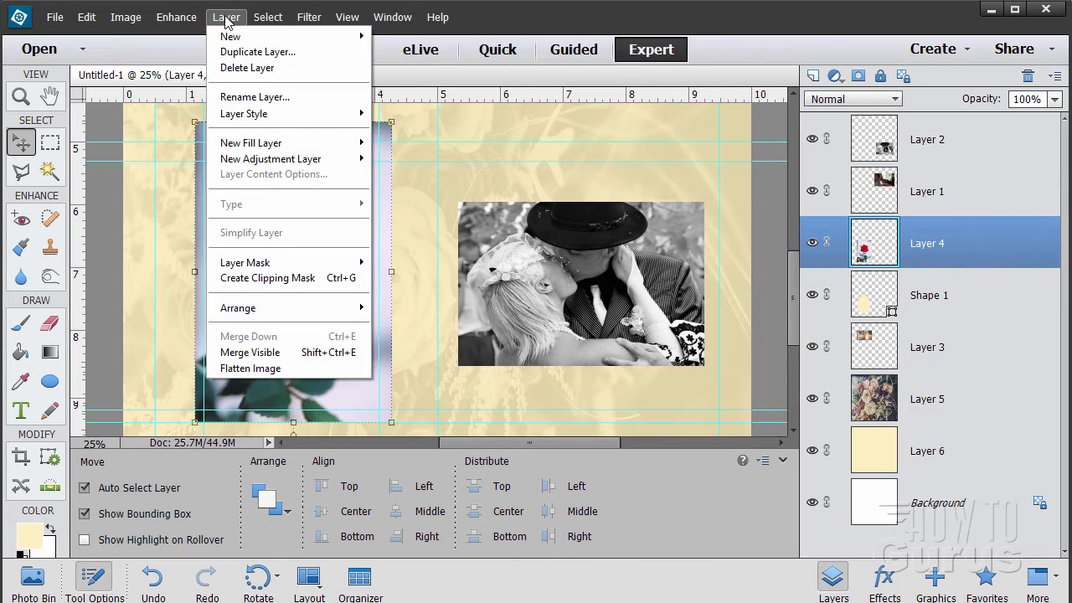
click(314, 278)
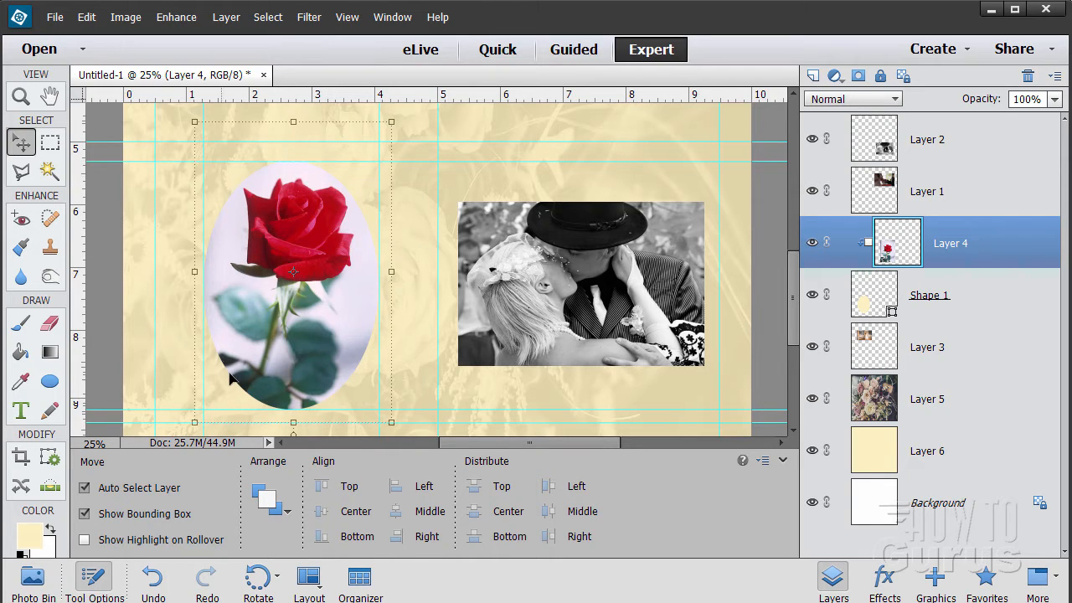
Simplify the ellipse shape layer beneath the clipped rose photo into a regular pixel layer
click(861, 308)
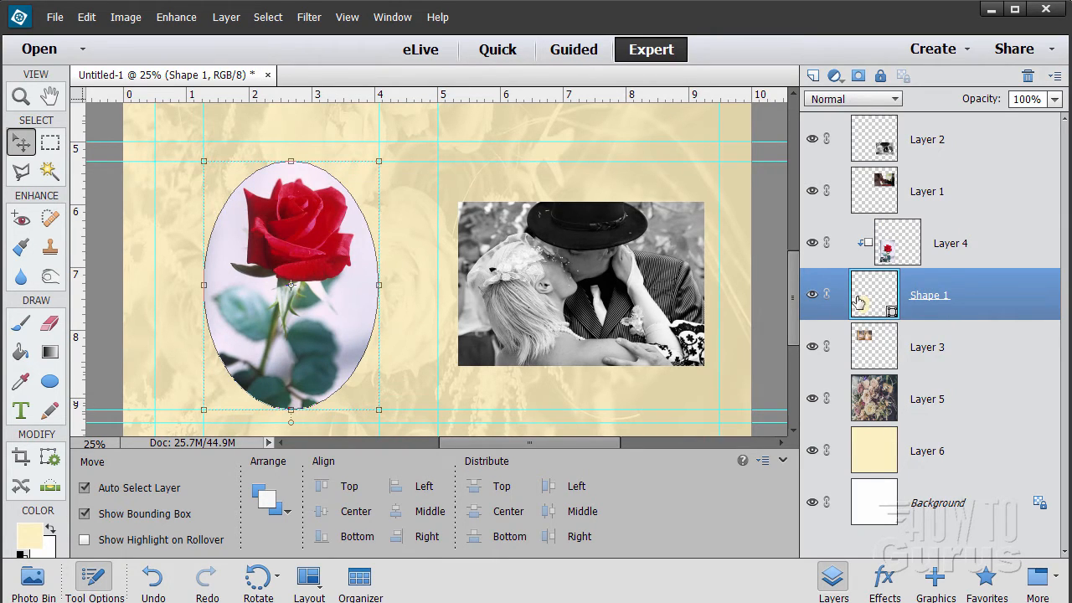
right_click(931, 295)
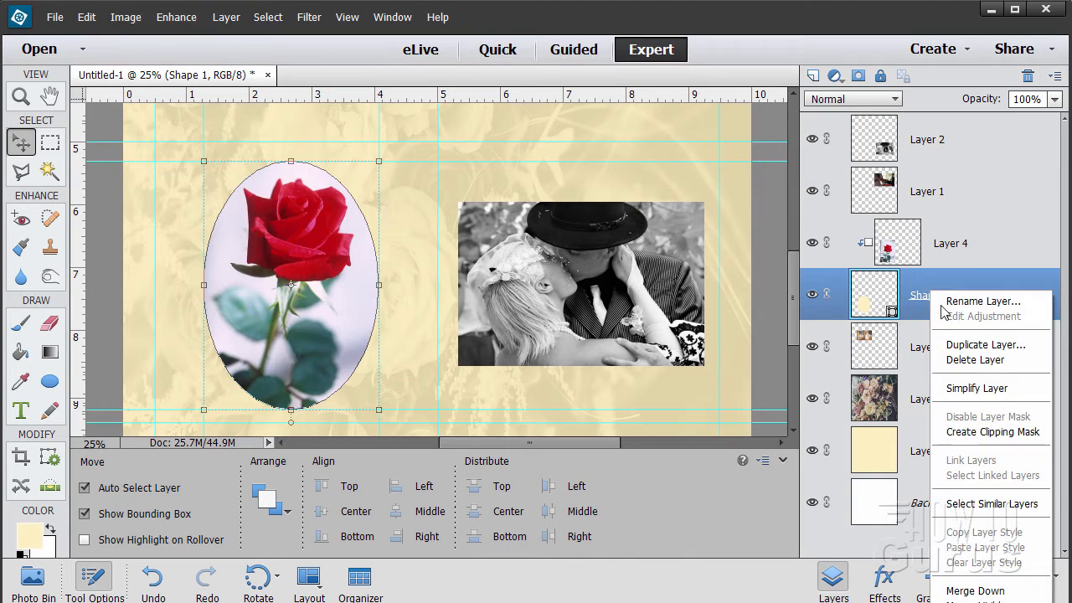
click(973, 387)
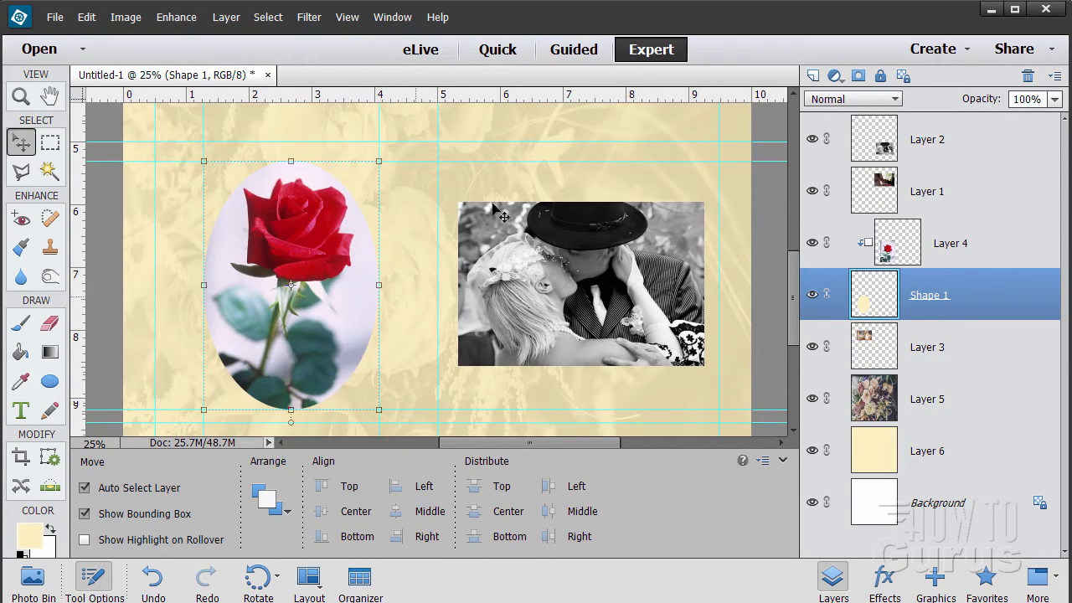
Apply a Gaussian Blur to the simplified ellipse layer to soften the edge of the rose's oval
click(308, 17)
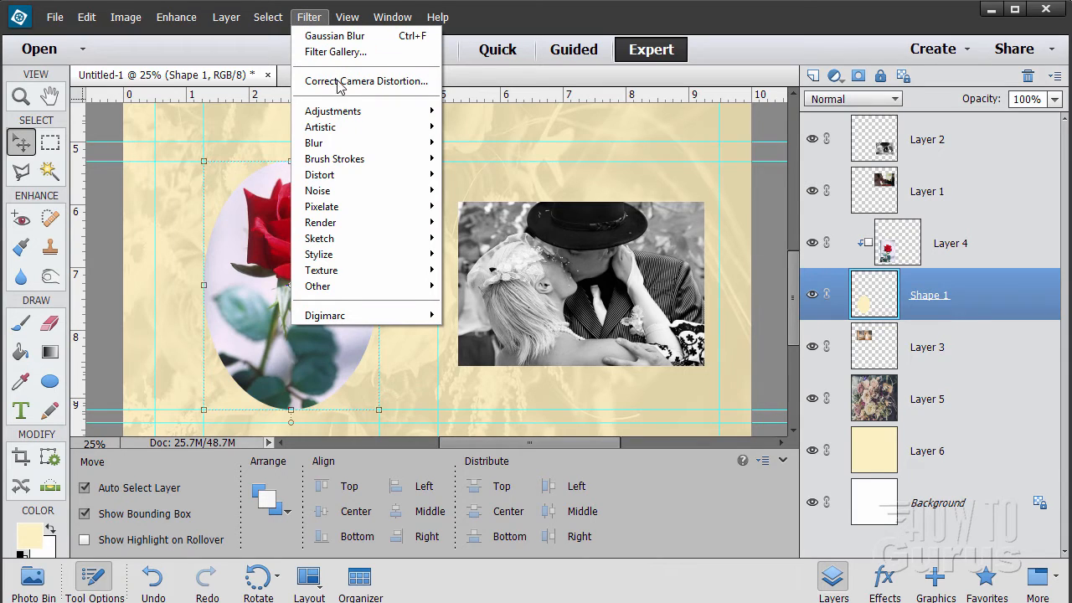
mouse_move(360, 144)
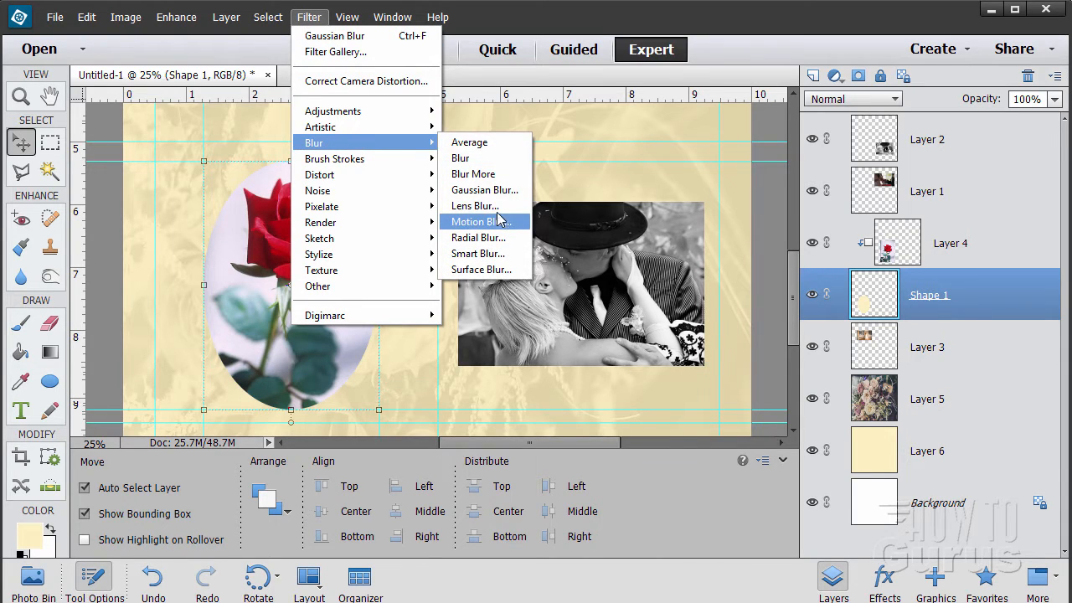
click(484, 190)
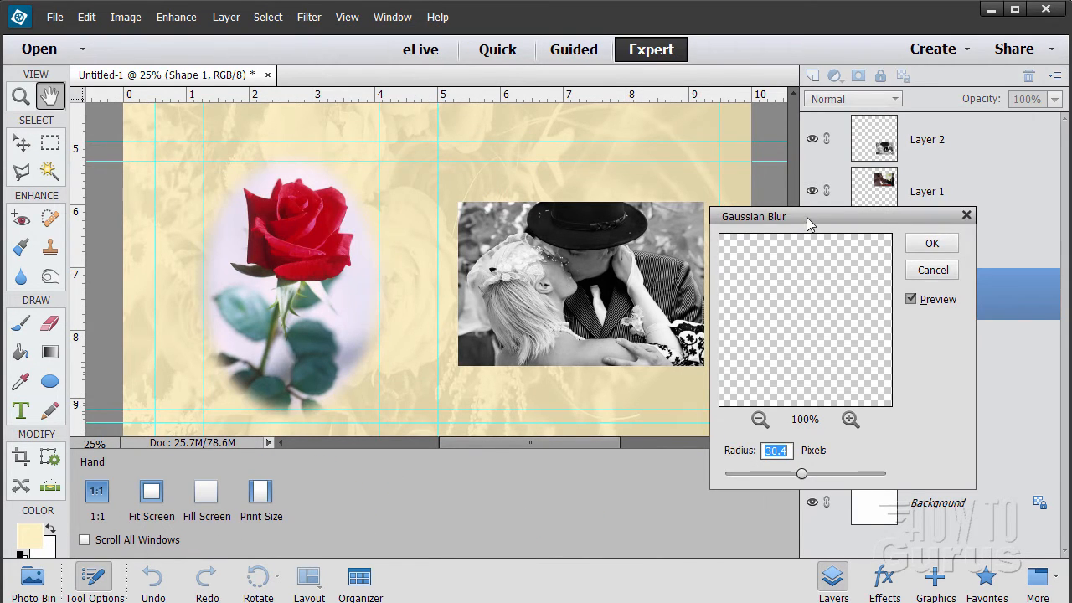
drag(809, 221, 626, 170)
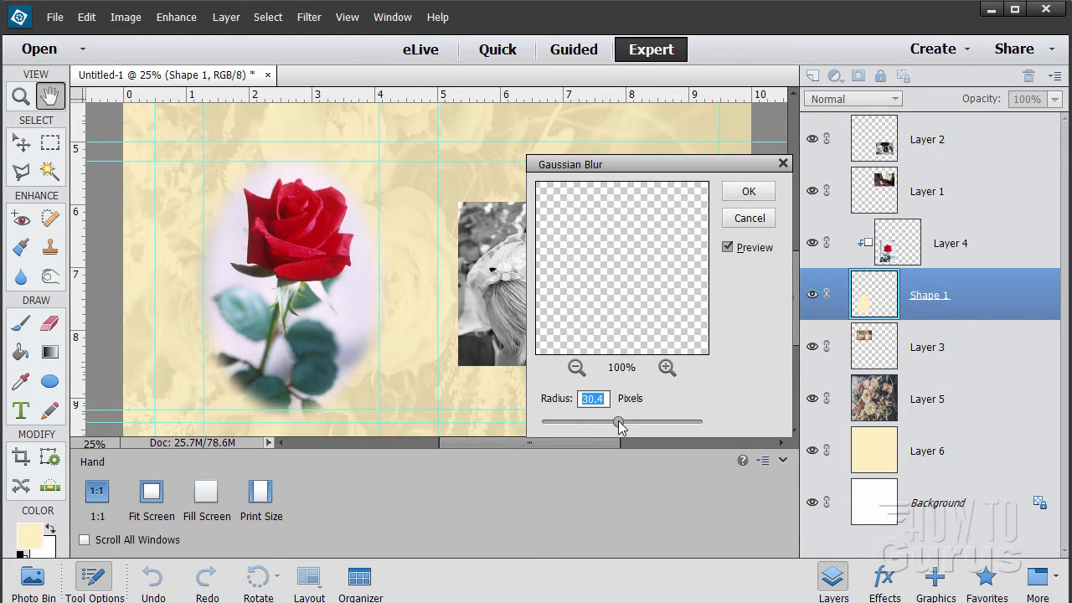
mouse_move(620, 427)
mouse_down()
mouse_move(583, 426)
mouse_move(622, 424)
mouse_up()
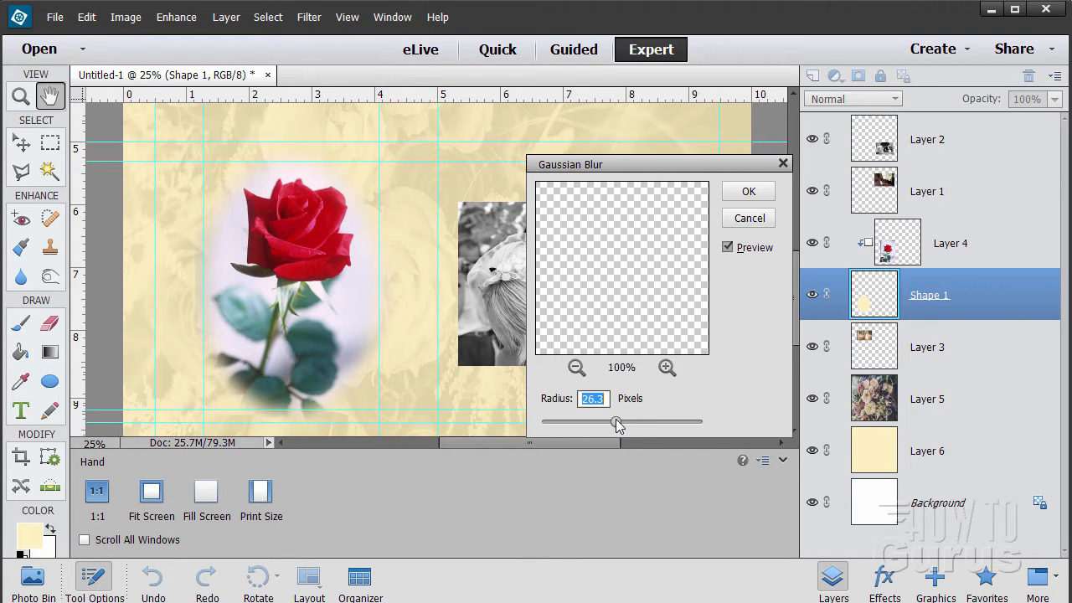
drag(616, 418, 620, 419)
click(748, 191)
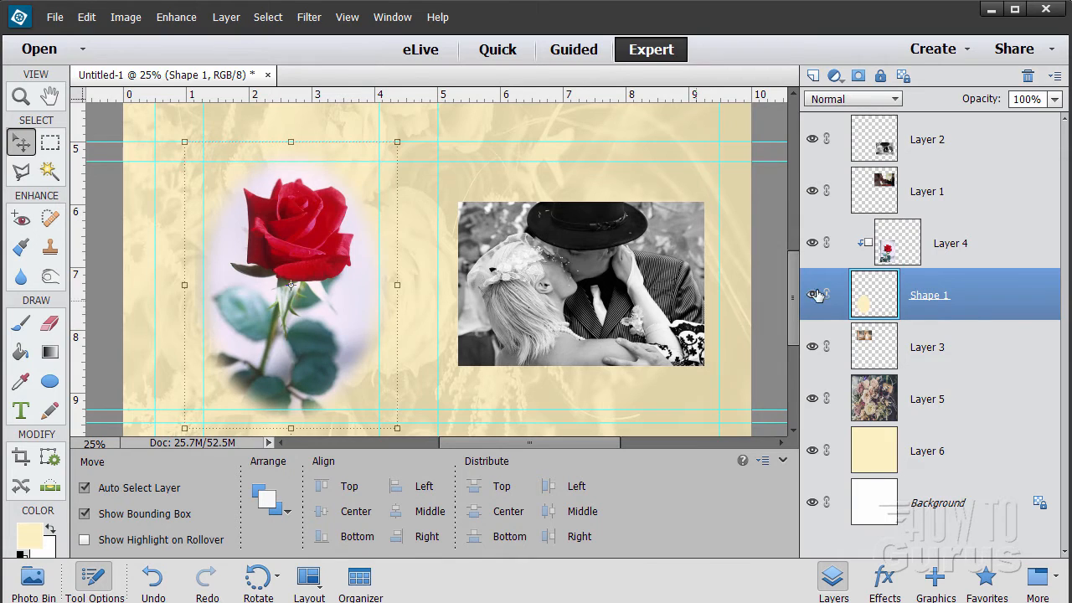
Hide the ring-exchange photo layer (Layer 1) and clear all guides from the document
drag(793, 296, 781, 211)
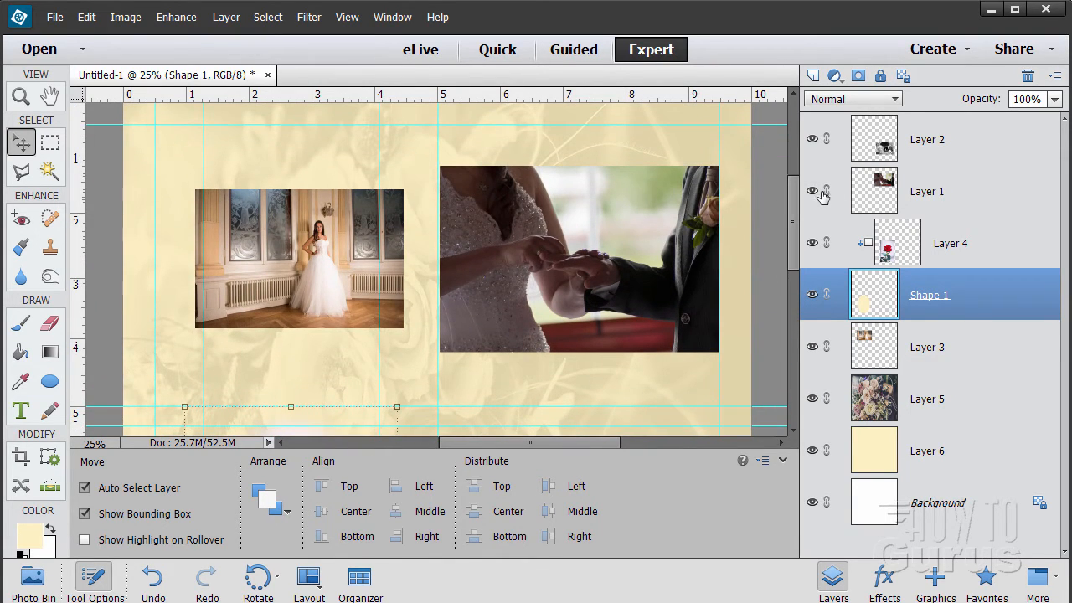
click(812, 191)
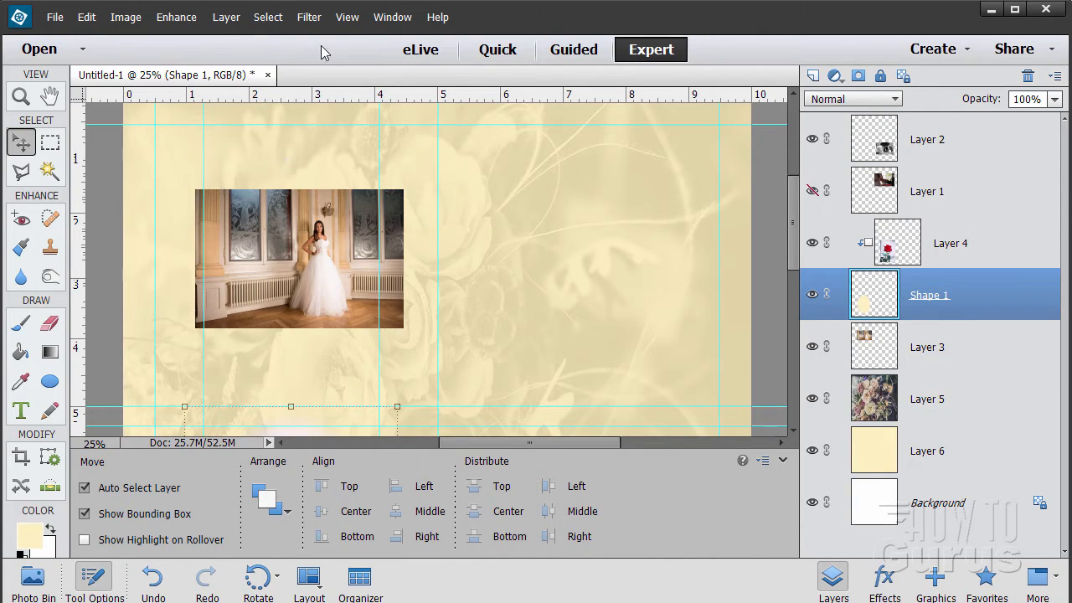
click(348, 18)
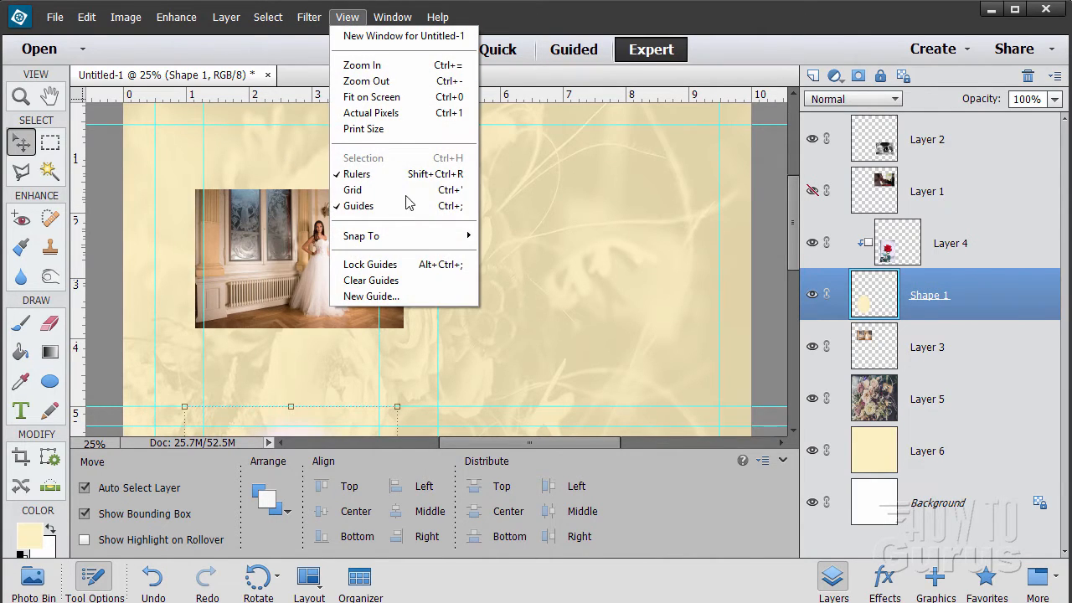
click(375, 281)
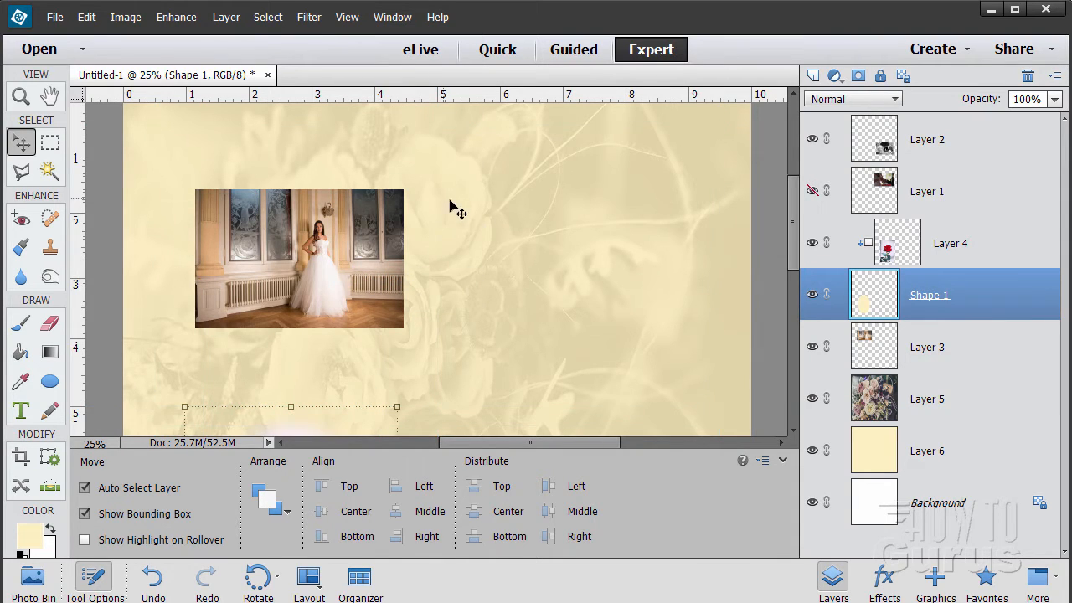
Draw an unconstrained cream rounded rectangle with a 50 px radius directly above the bride photo layer, covering the whole photo
click(998, 461)
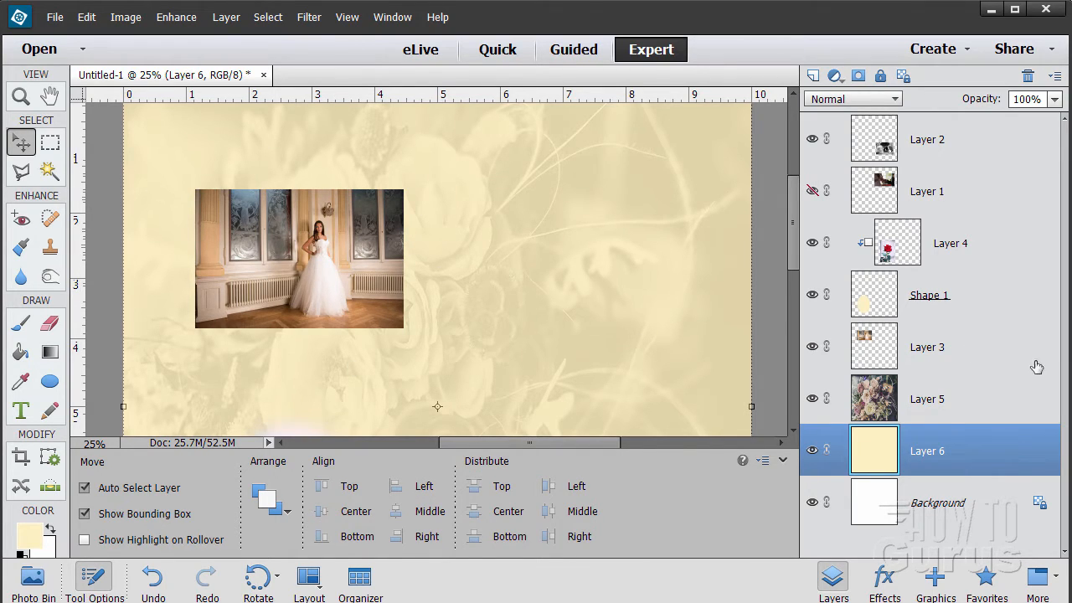
click(812, 347)
click(813, 348)
click(956, 356)
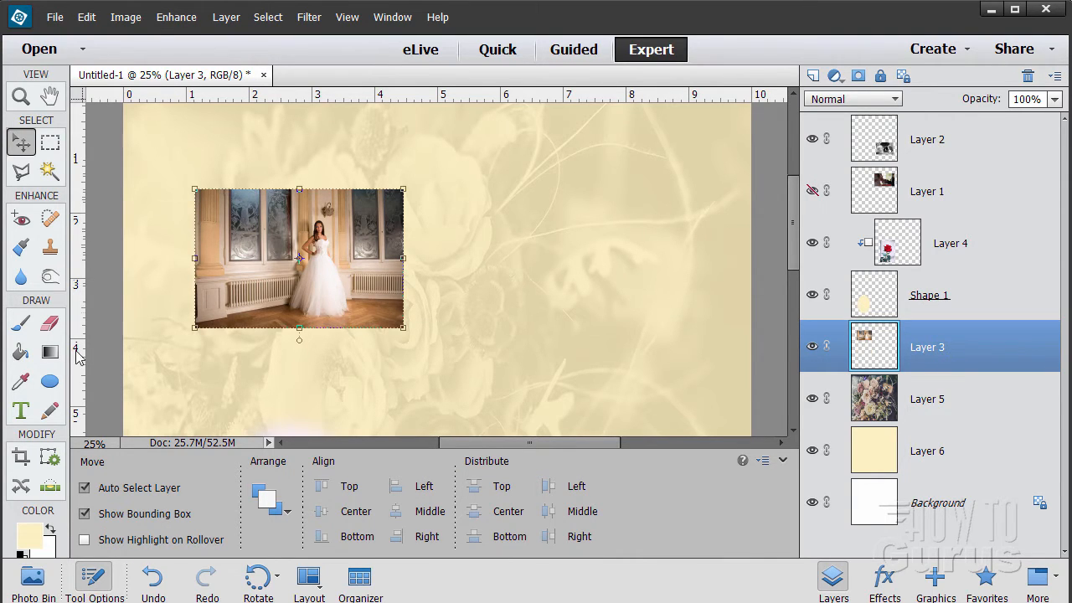
click(48, 381)
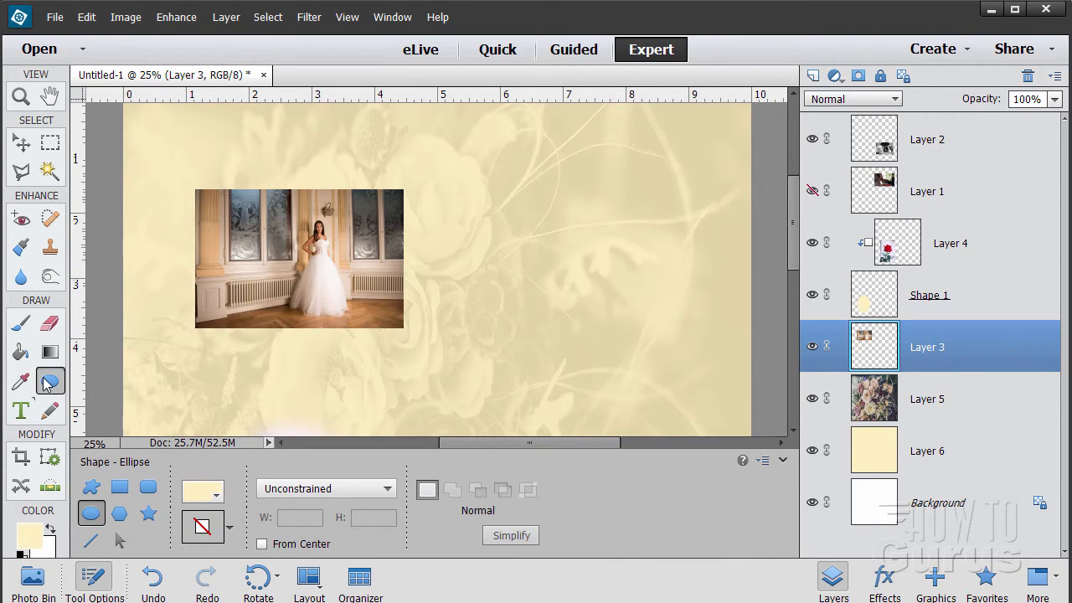
click(148, 488)
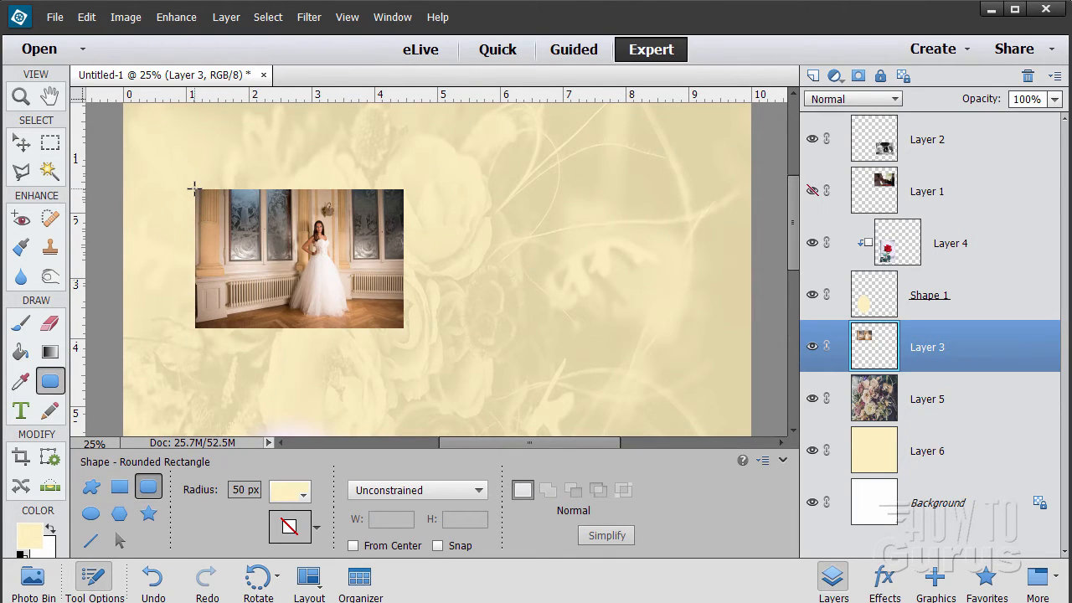
drag(193, 189, 403, 329)
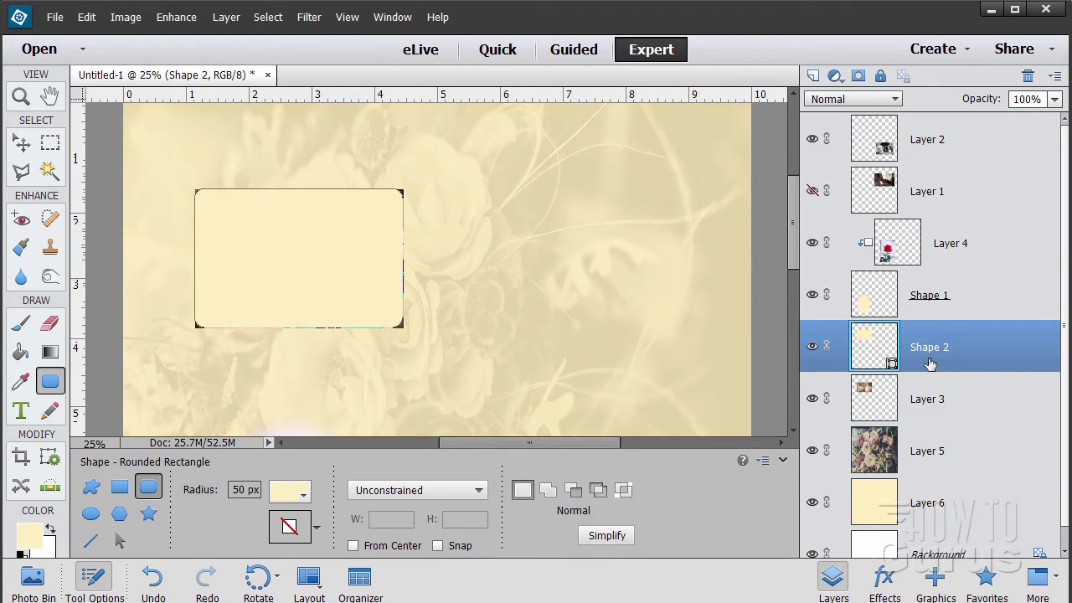
Place the rounded rectangle layer directly below the bride photo layer and clip the photo to it with a clipping mask
drag(982, 350, 980, 424)
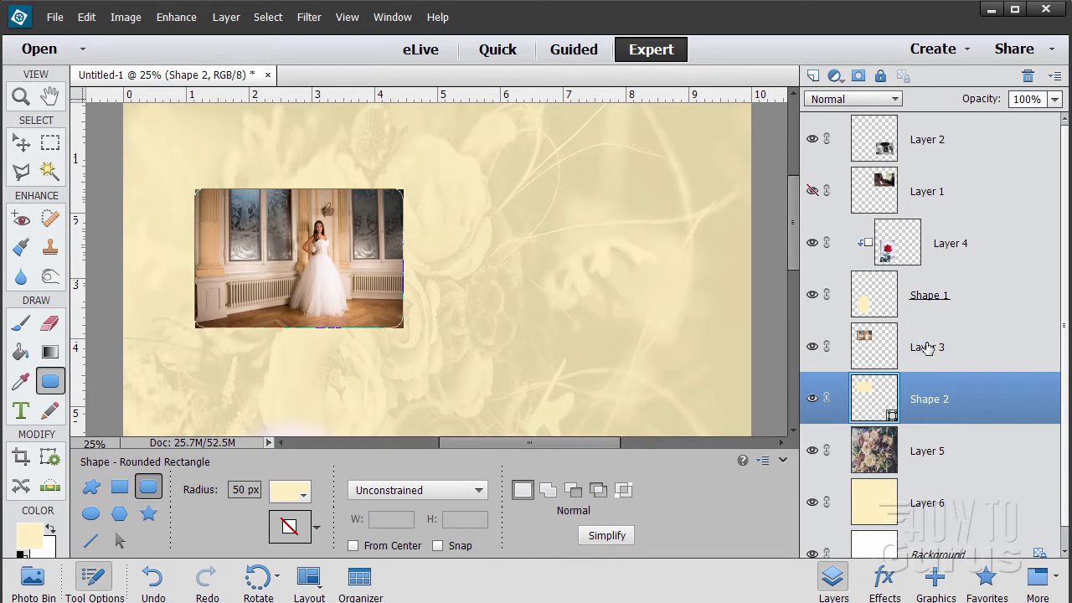
click(21, 145)
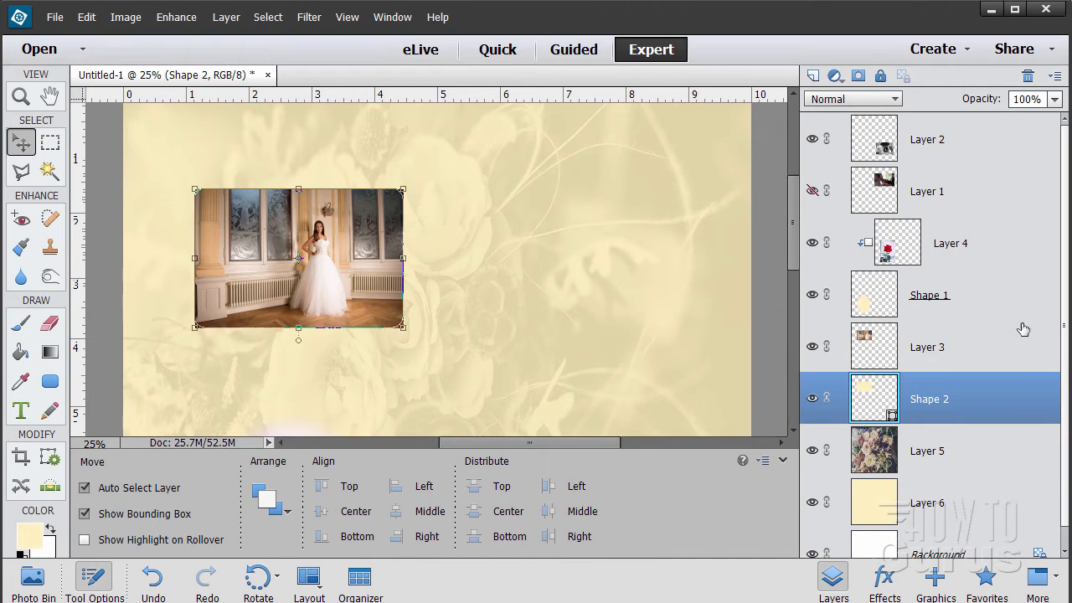
click(996, 349)
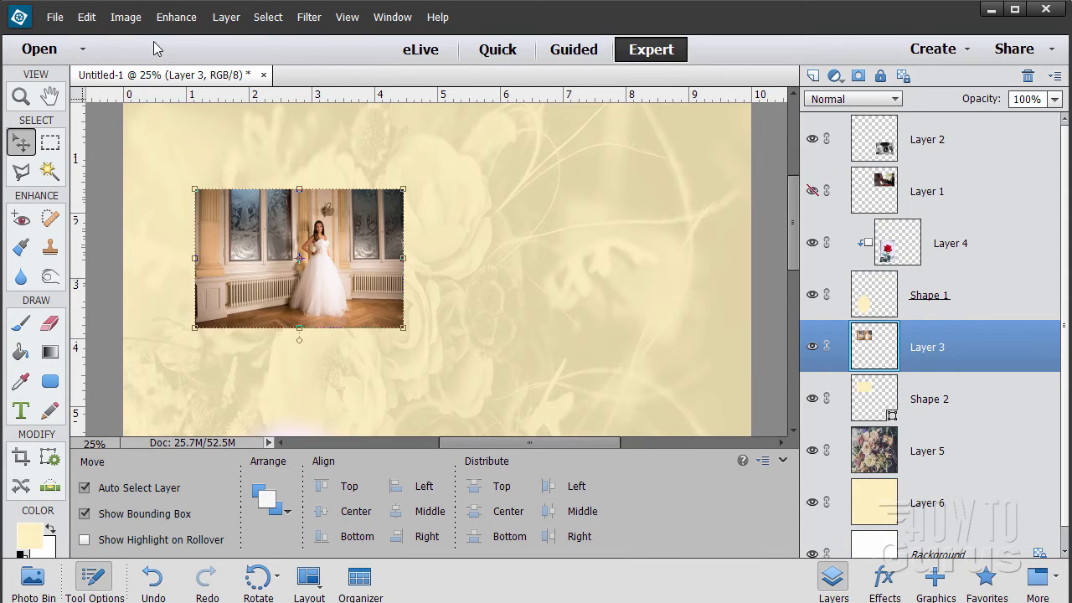
click(224, 16)
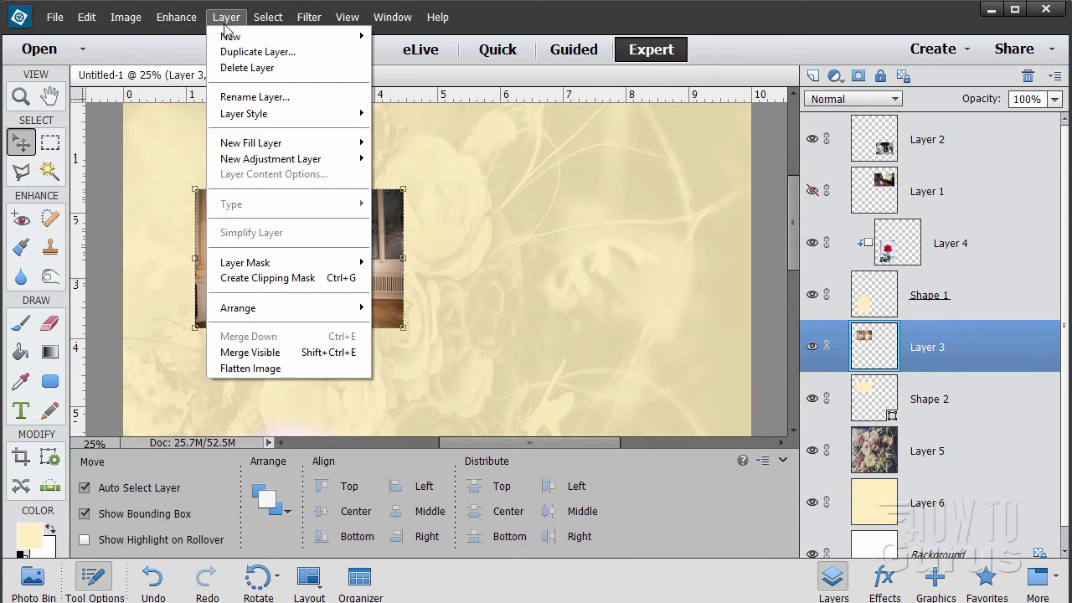
click(306, 277)
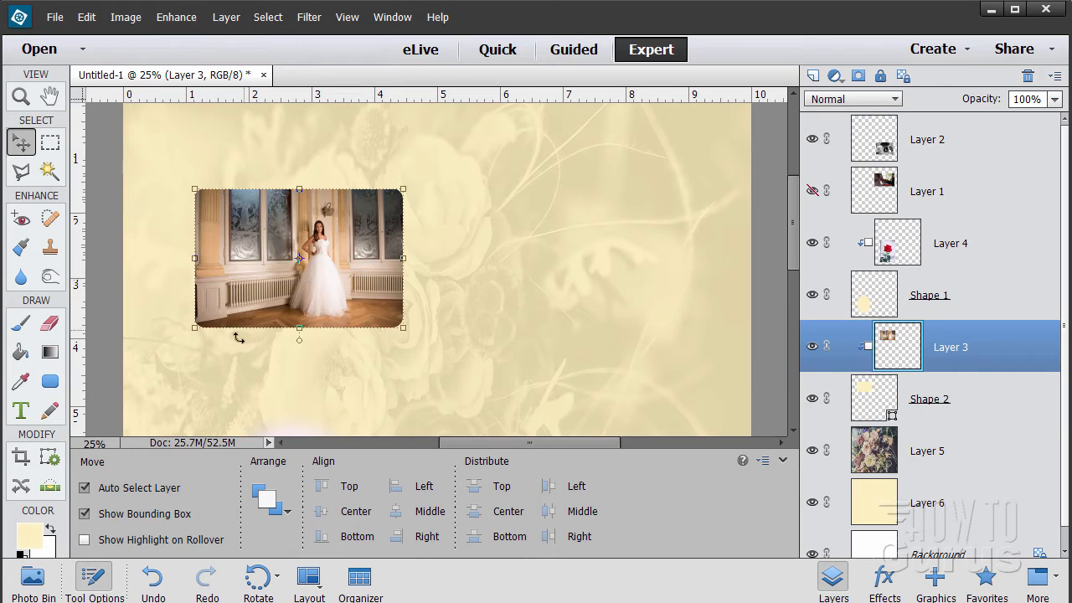
click(1001, 453)
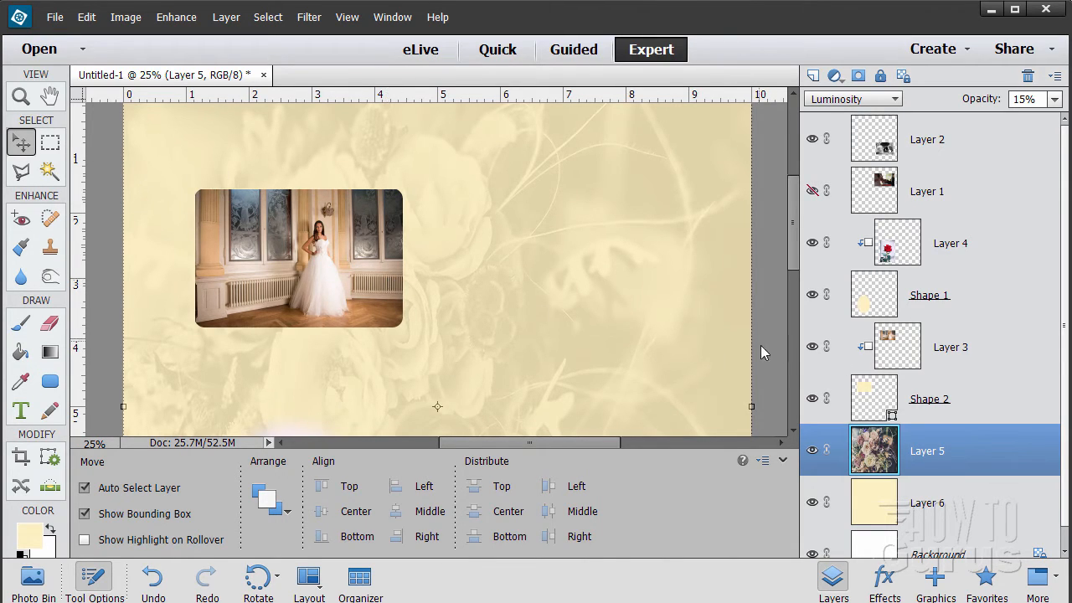
Pull in the left and top edges of the bride photo's rounded rectangle slightly, scaling its height to 96.39%, and apply the transform
click(984, 406)
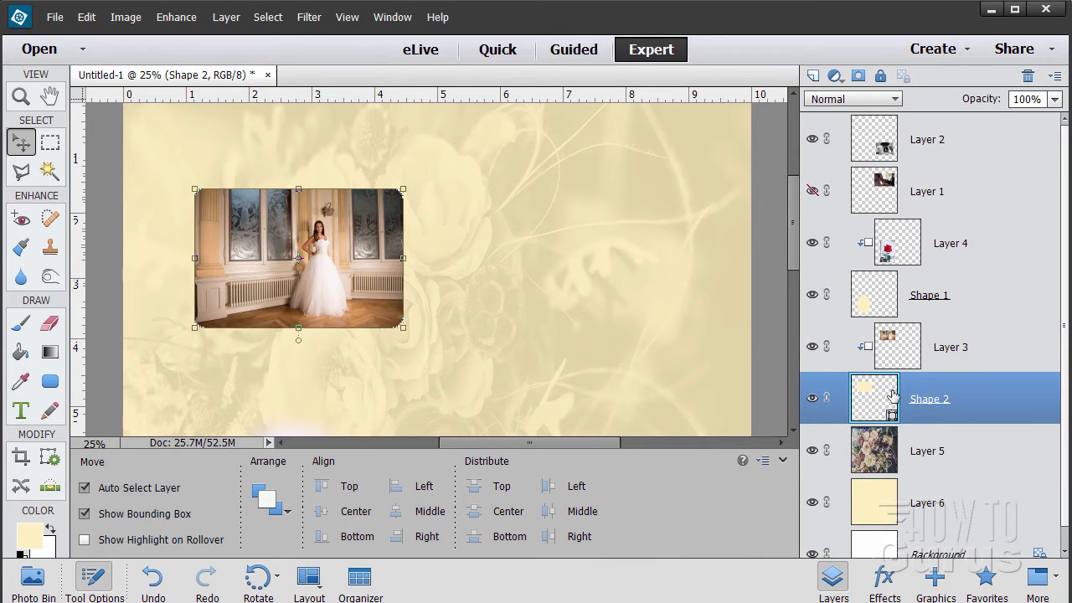
click(196, 258)
drag(198, 258, 197, 258)
drag(300, 188, 301, 195)
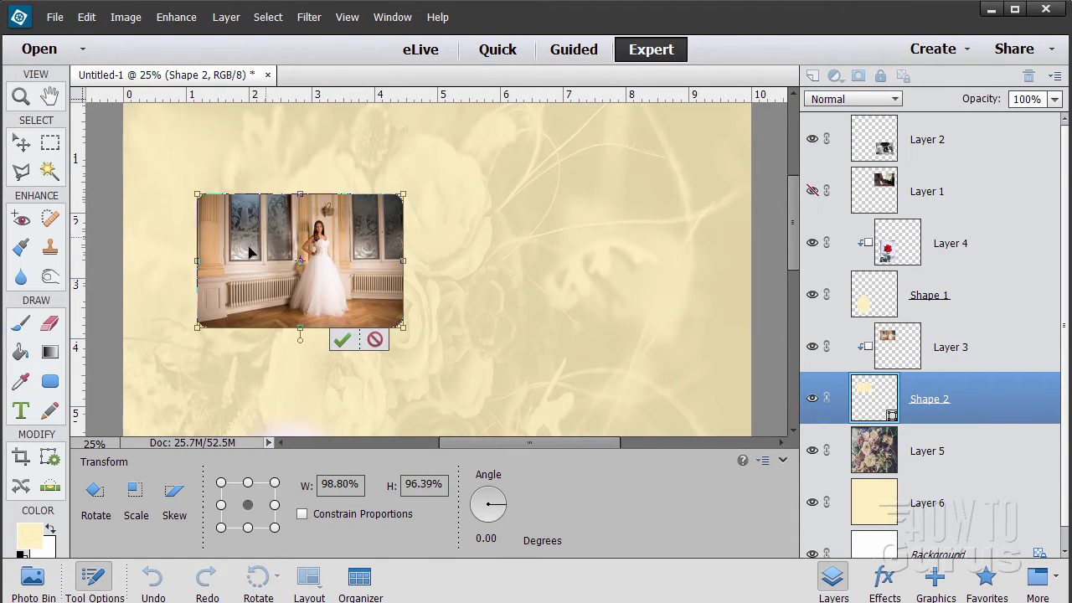
drag(196, 260, 199, 260)
click(341, 340)
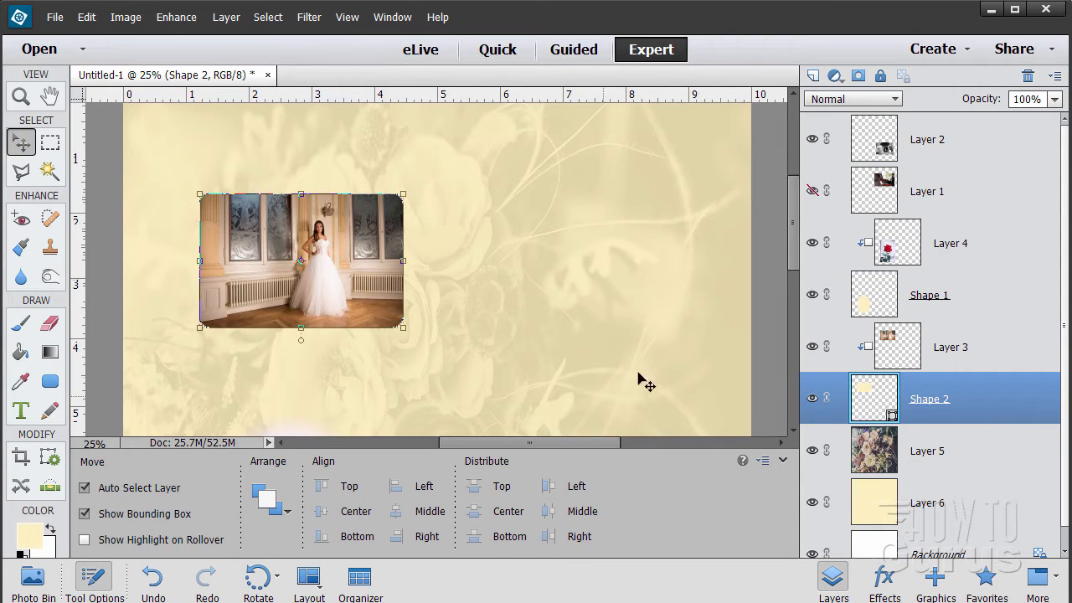
click(991, 460)
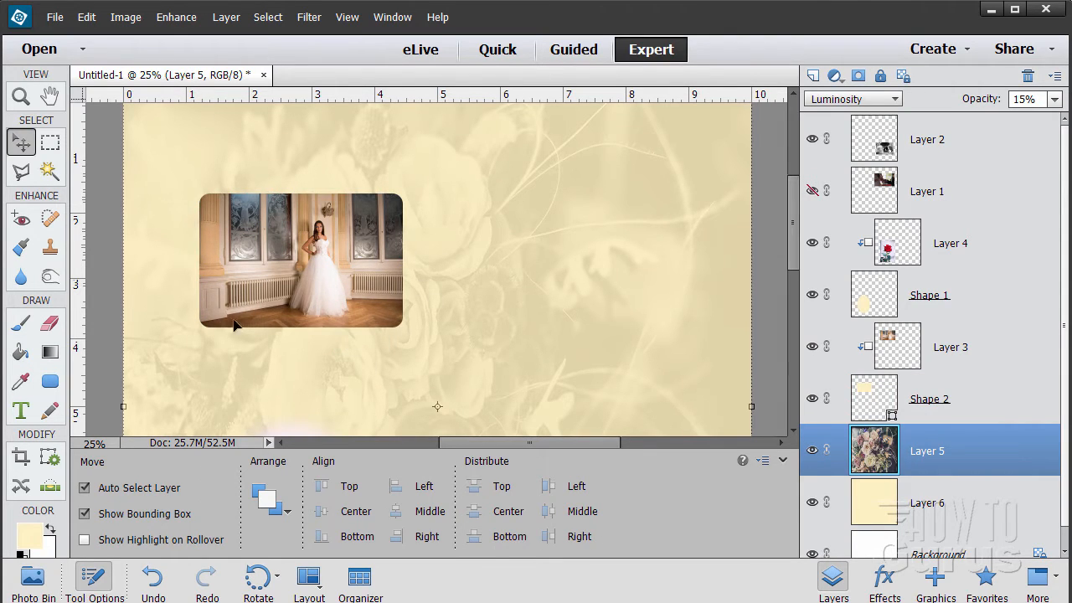
Reposition the bride photo inside its rounded rectangle mask, keeping the whole shape filled
click(986, 356)
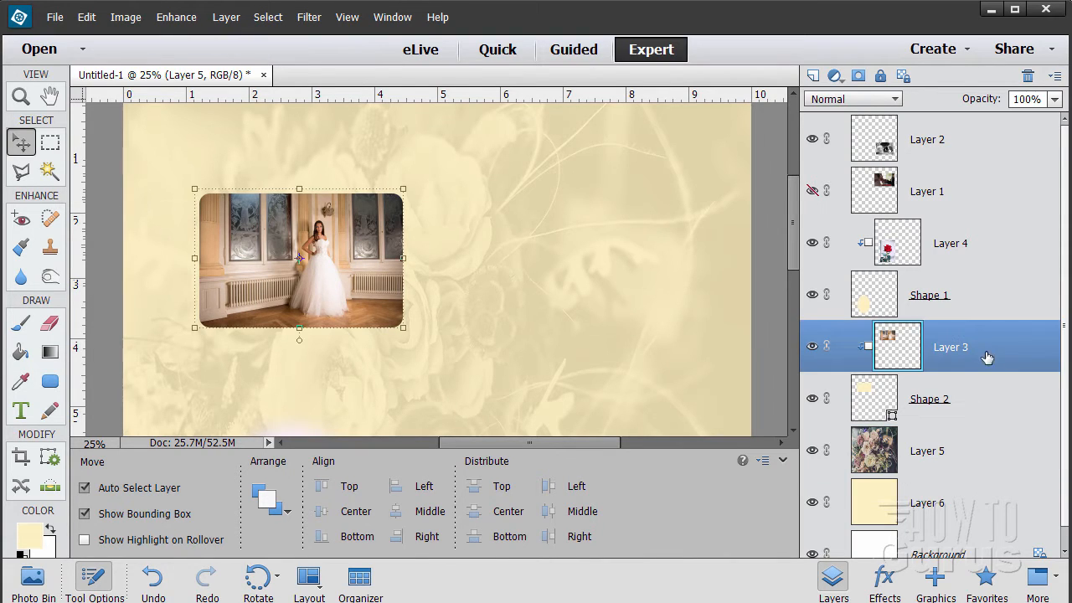
mouse_move(316, 278)
mouse_down()
mouse_move(367, 299)
mouse_move(330, 293)
mouse_move(327, 280)
mouse_up()
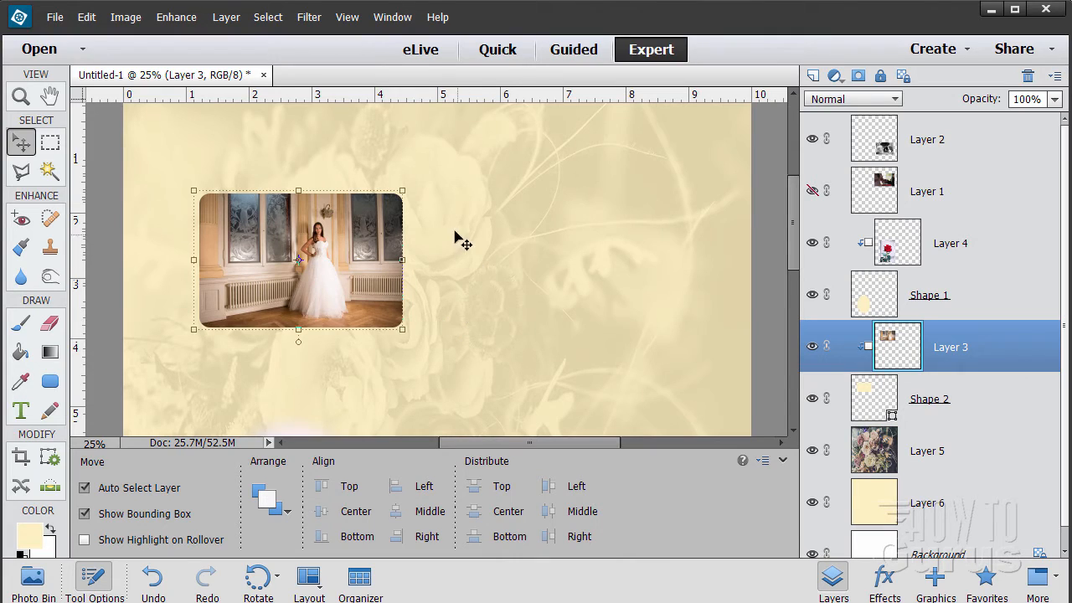
click(1012, 395)
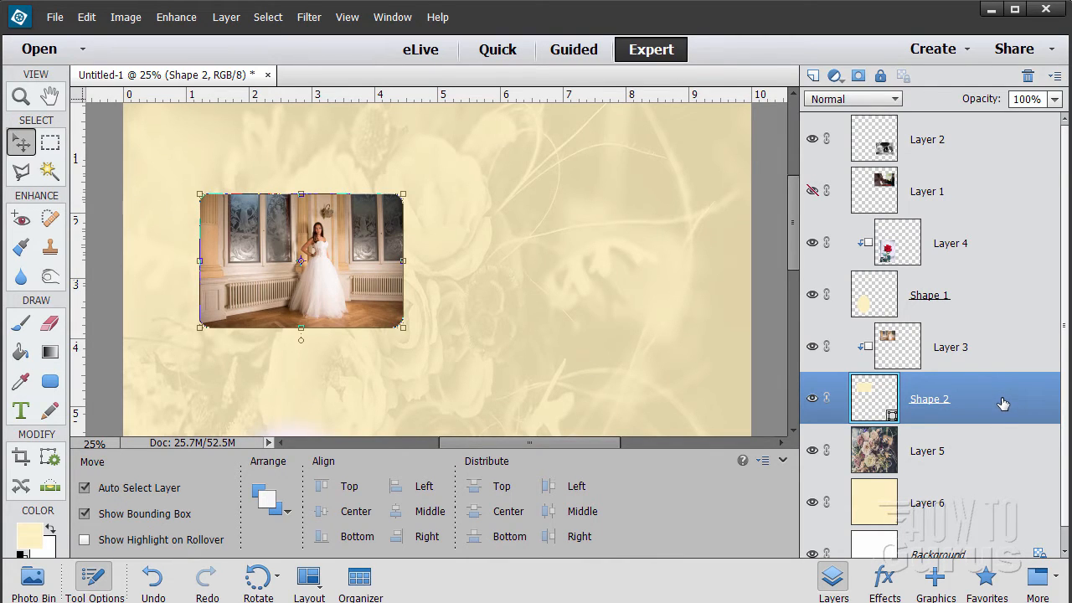
click(993, 352)
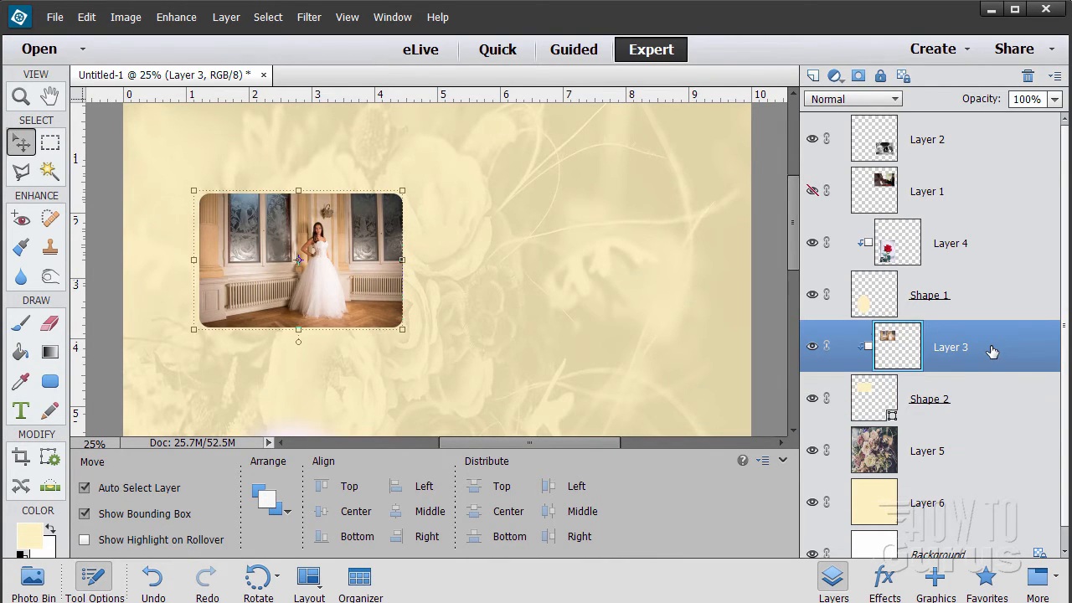
Select the bride photo's rounded rectangle layer and place guides along all four of its edges
drag(79, 397, 82, 372)
click(986, 408)
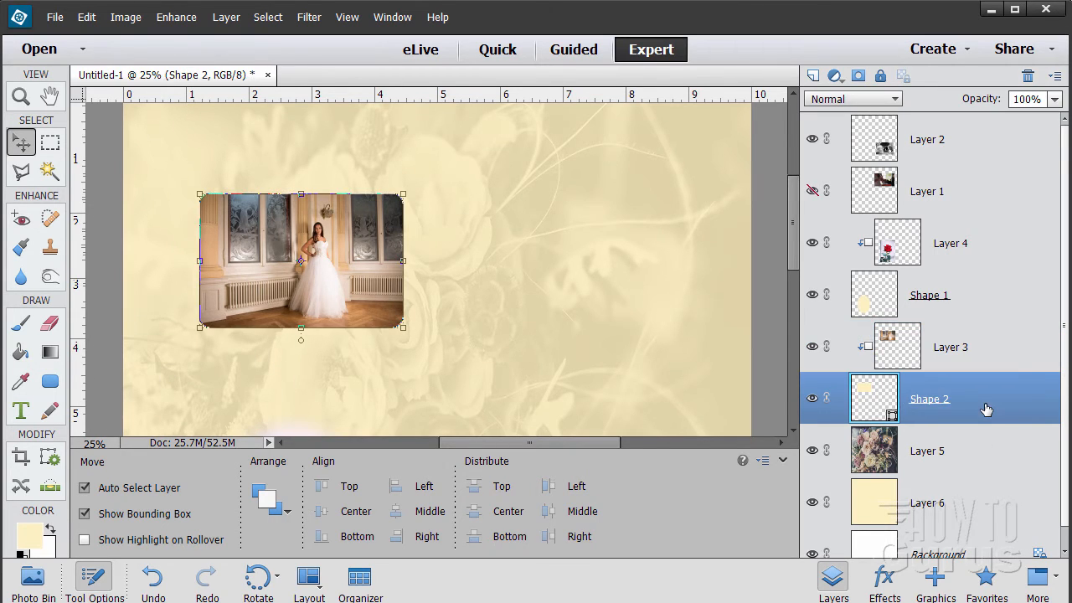
drag(87, 395, 199, 384)
drag(80, 358, 403, 354)
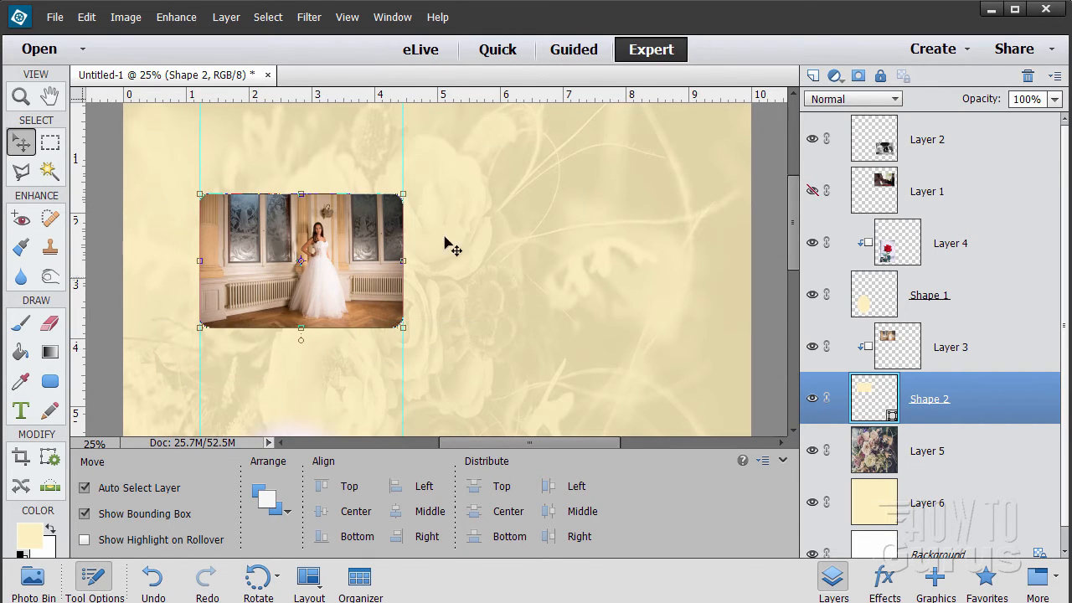
drag(495, 102, 500, 194)
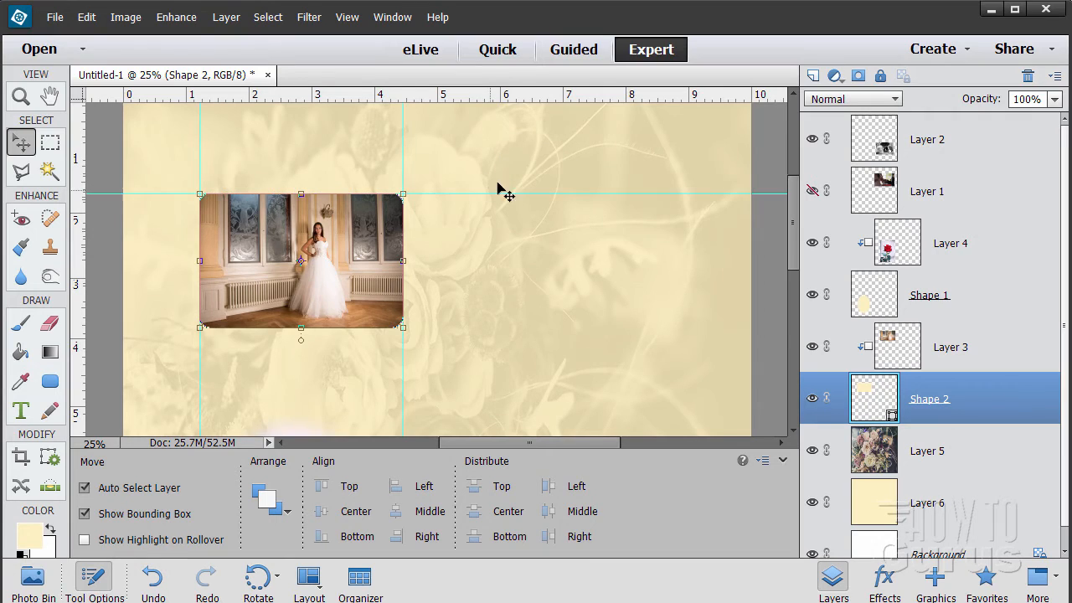
drag(482, 100, 483, 328)
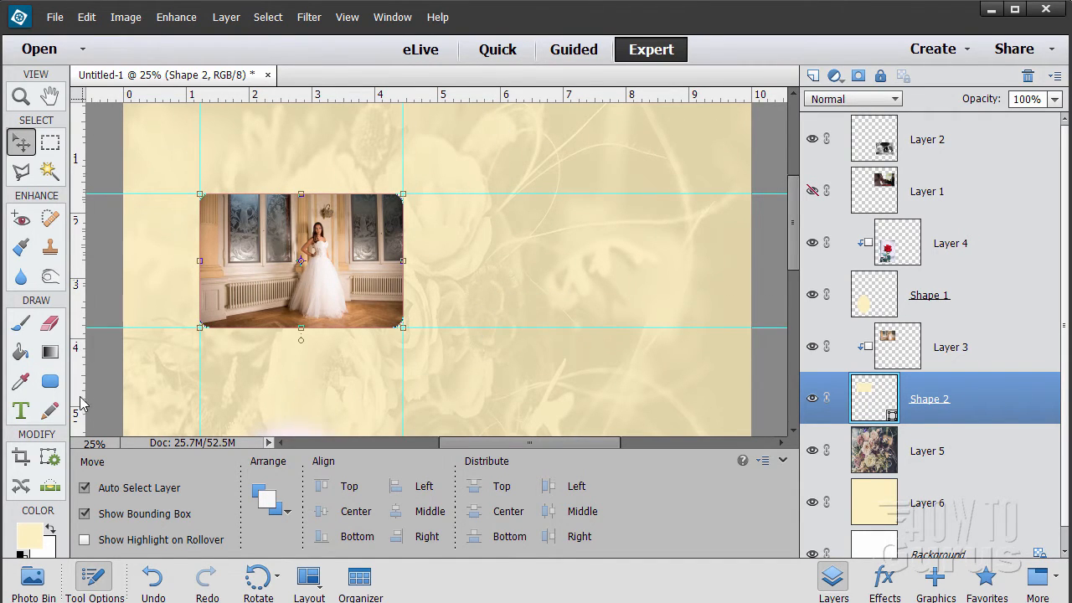
Add a second set of four guides slightly outside the bride photo's edges, evenly spaced for a surrounding frame
drag(78, 404, 192, 400)
drag(481, 101, 522, 185)
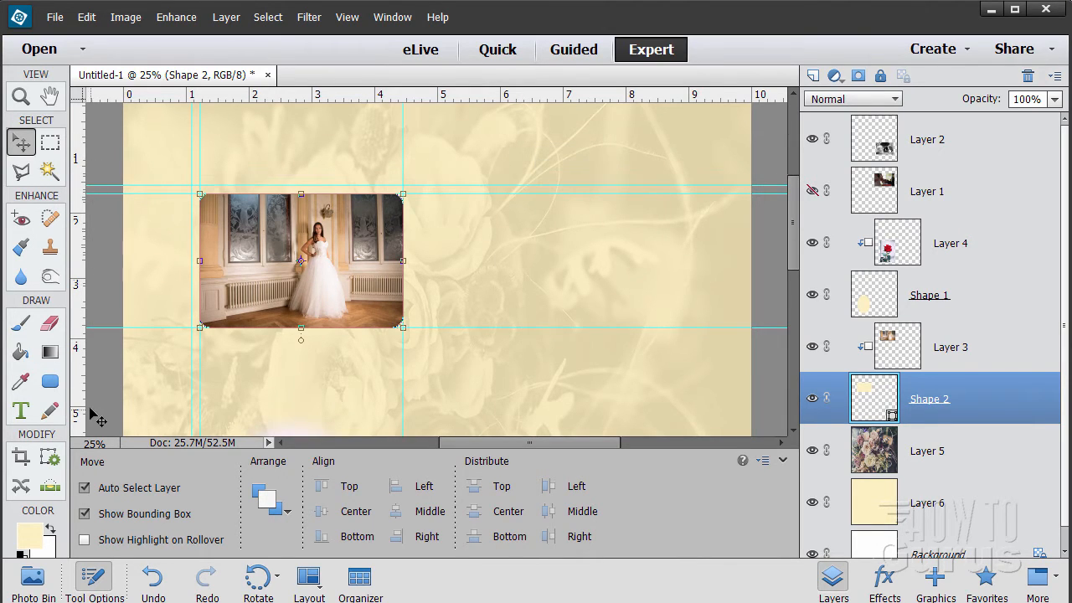
drag(81, 399, 412, 368)
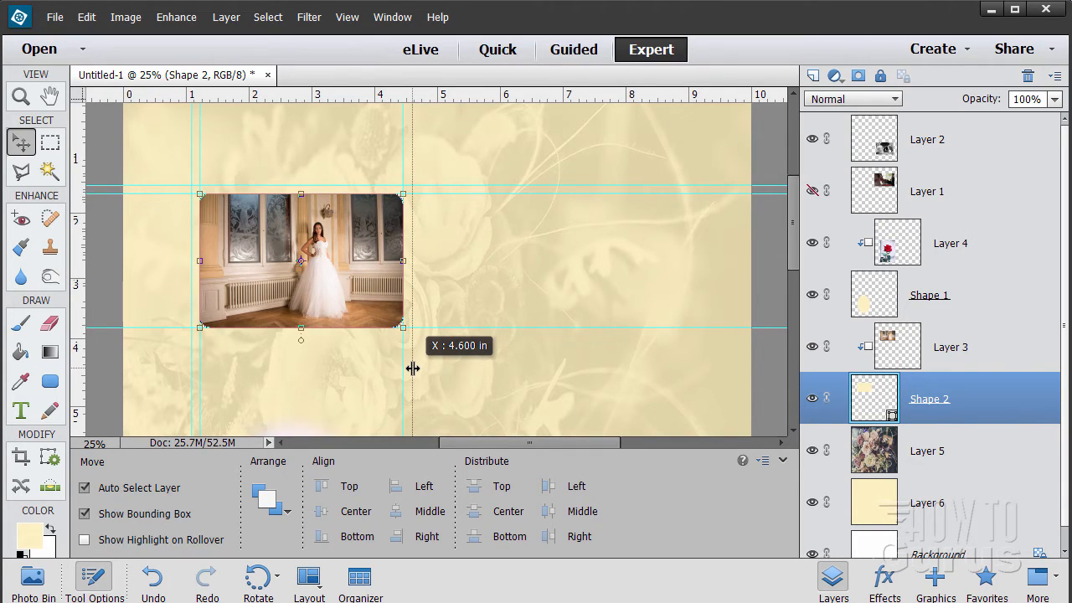
mouse_move(412, 368)
mouse_down()
mouse_move(423, 364)
mouse_move(411, 365)
mouse_up()
drag(469, 94, 477, 333)
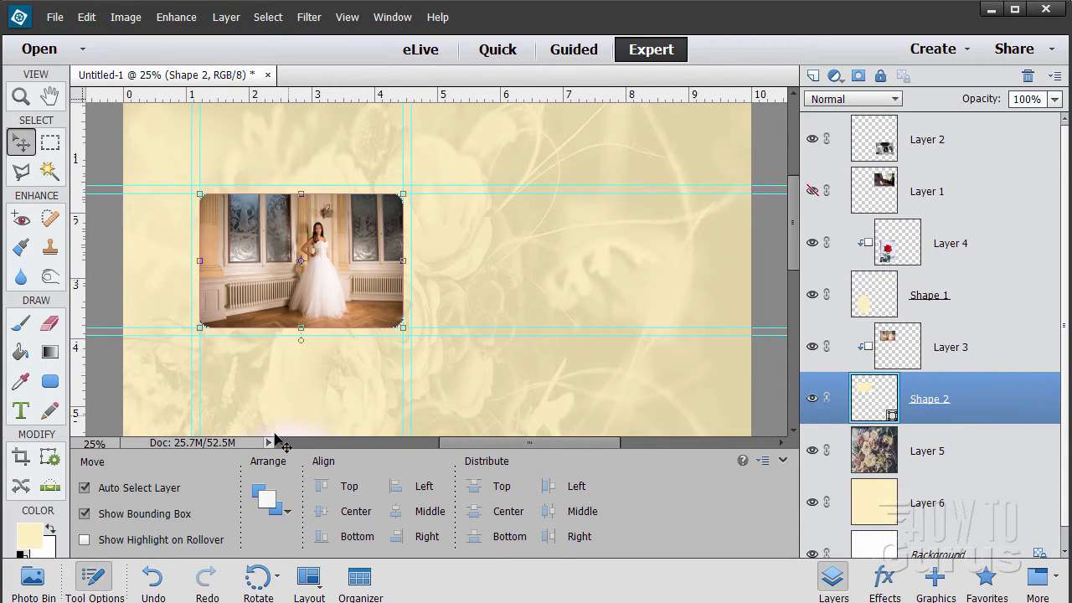
Draw a cream rounded rectangle with a 50 px radius along the outer guides and place its layer directly below Shape 2
click(51, 382)
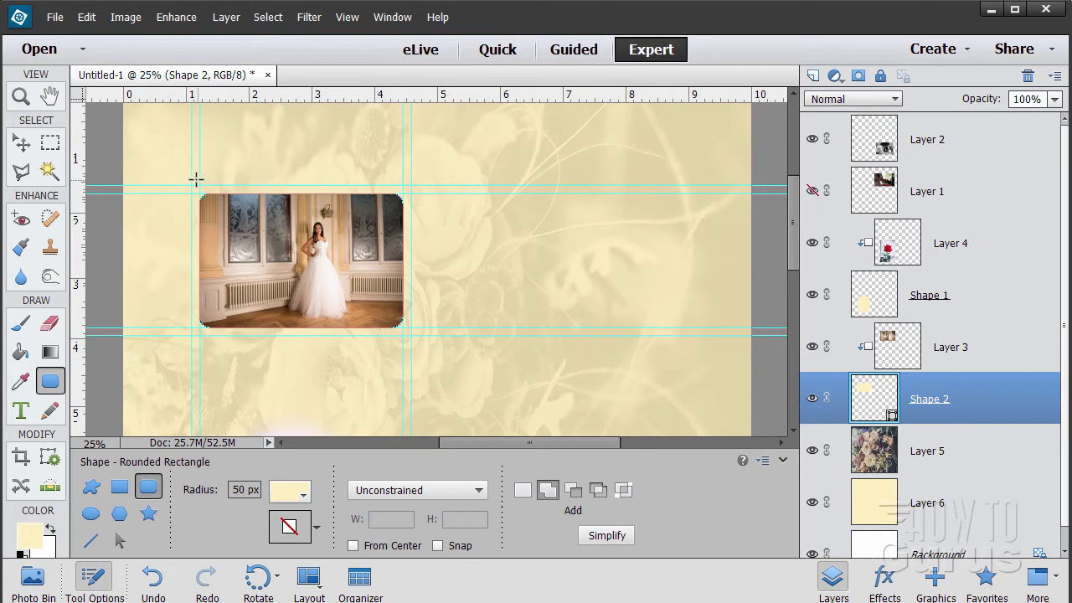
drag(198, 196, 413, 337)
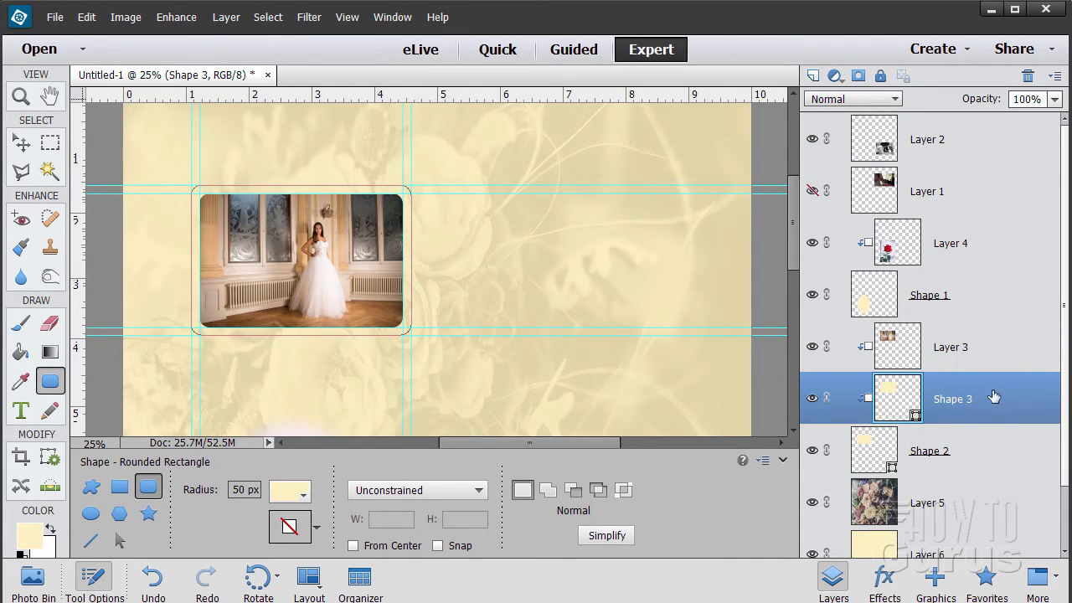
drag(993, 396, 1004, 469)
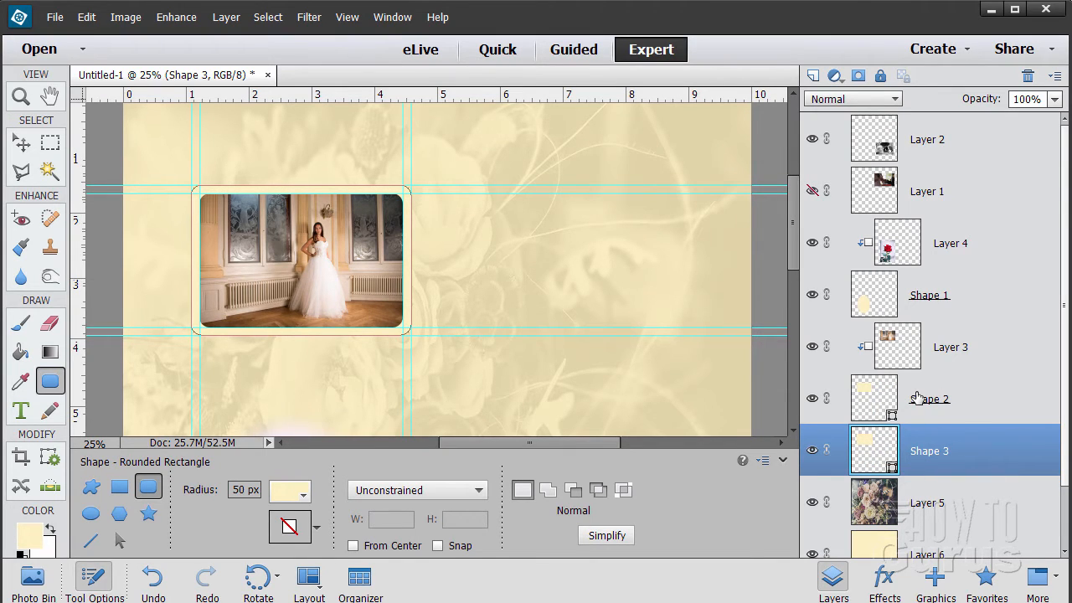
Toggle the visibility of the two rounded rectangle layers to compare the photo with and without its frame
click(811, 398)
click(812, 397)
click(812, 450)
click(812, 450)
click(811, 451)
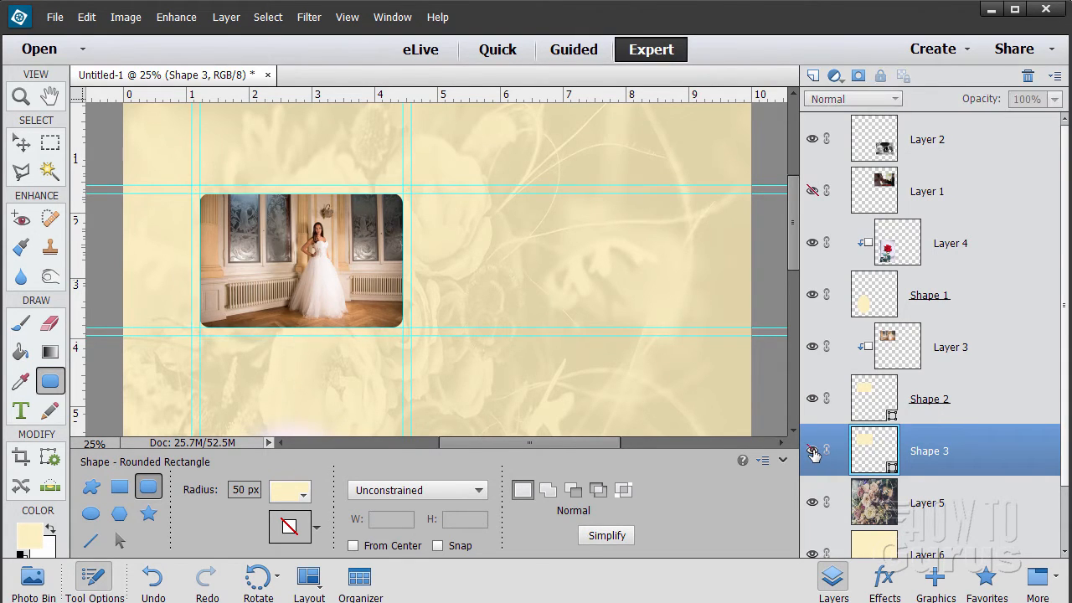
click(812, 450)
click(811, 450)
click(811, 451)
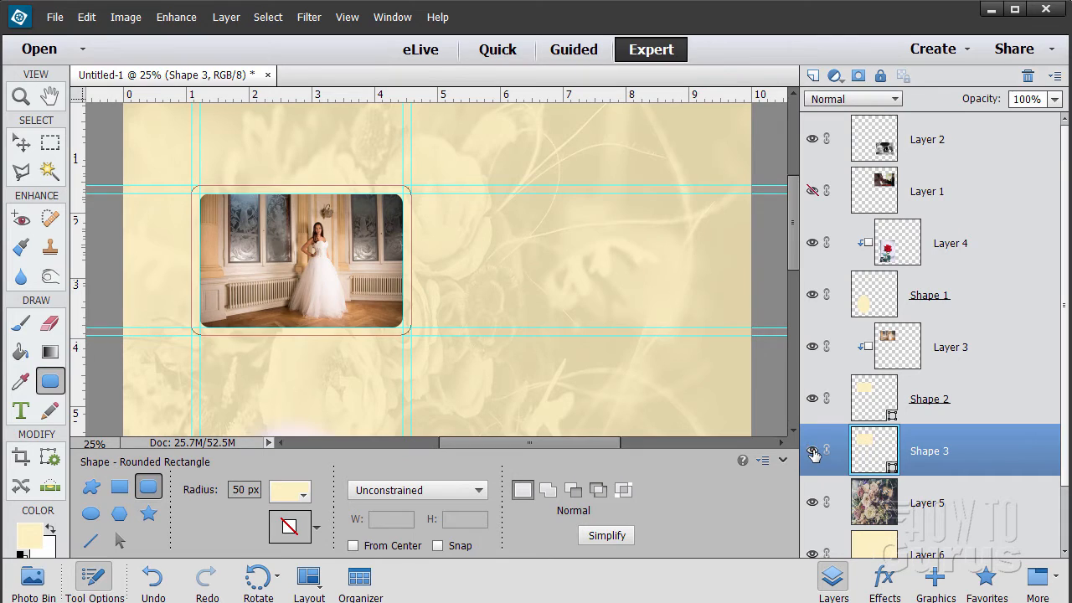
Clear all guides from the document
click(20, 143)
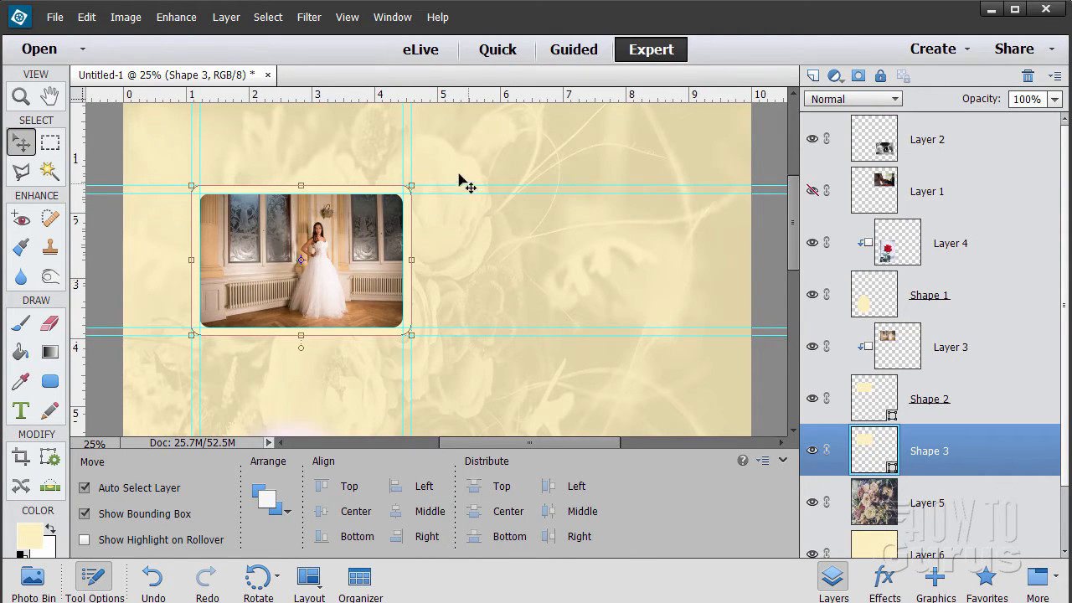
click(347, 17)
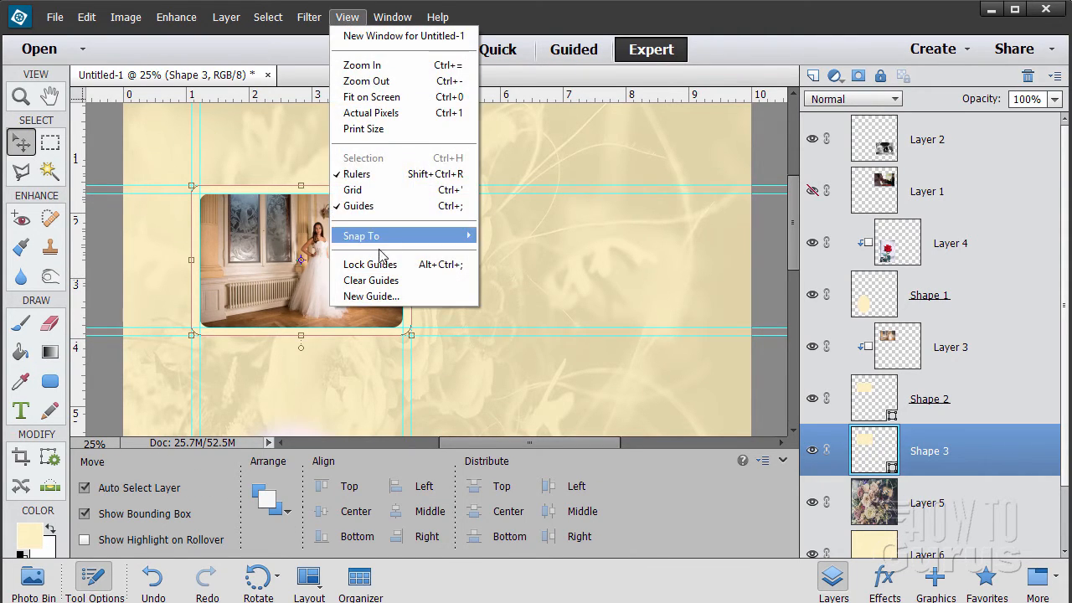
click(373, 279)
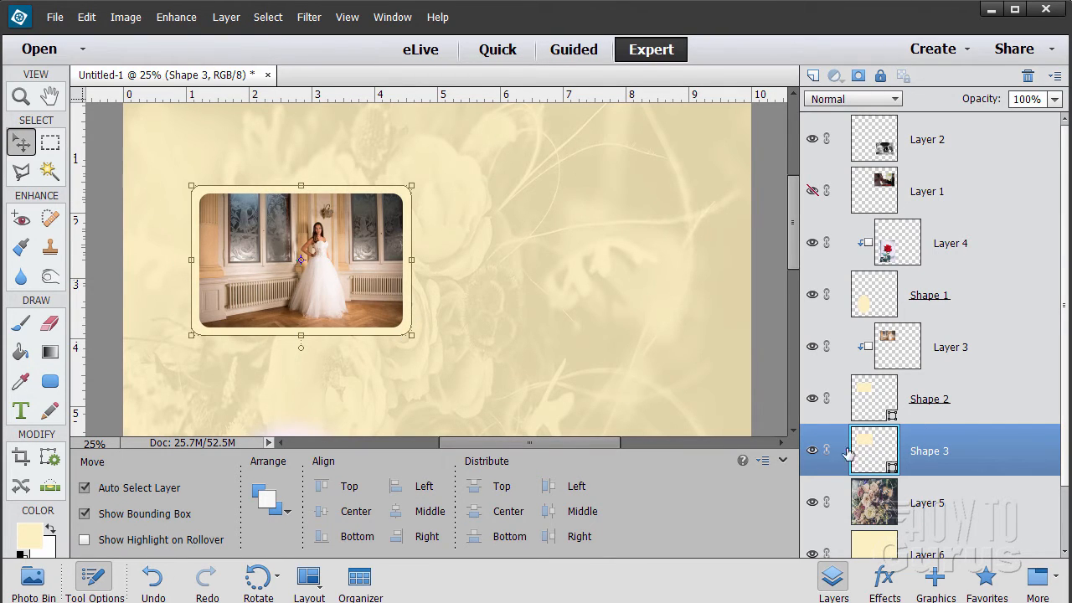
Apply the light wood style from the Patterns styles to the frame shape around the bride photo
click(886, 578)
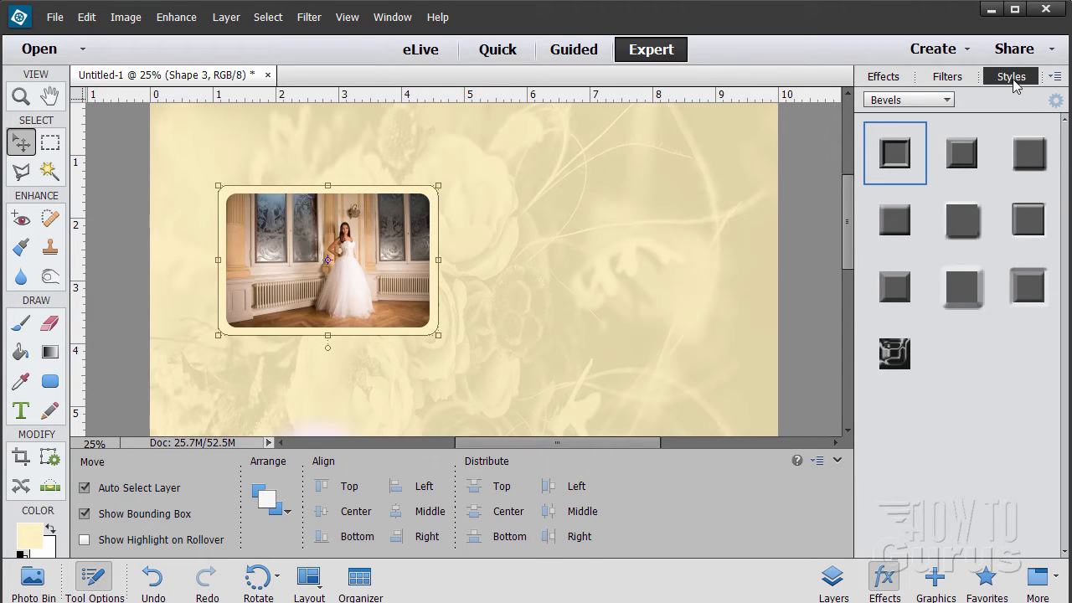
click(943, 100)
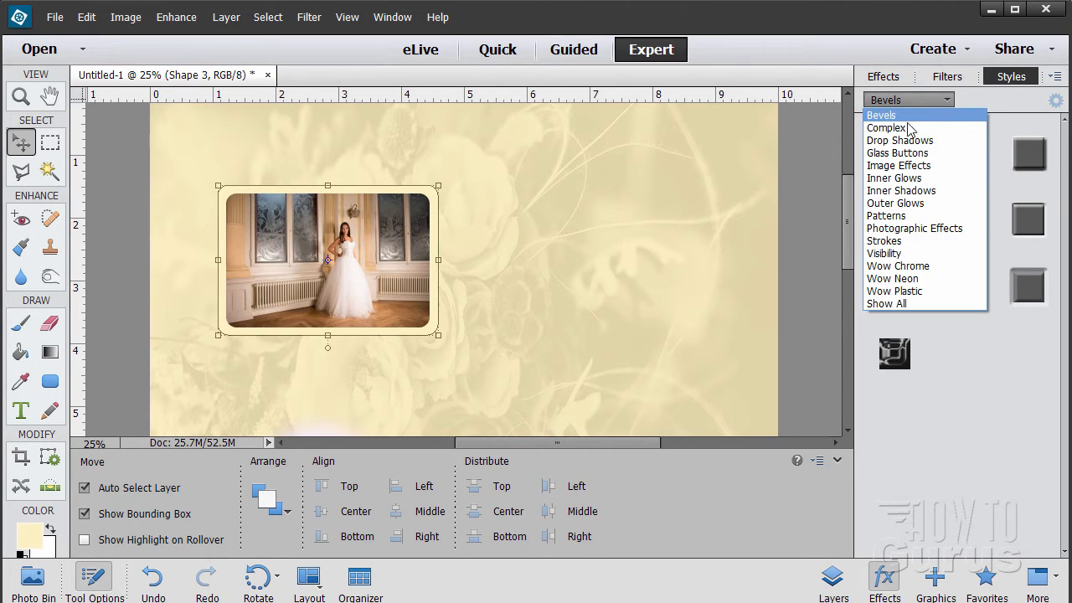
click(897, 216)
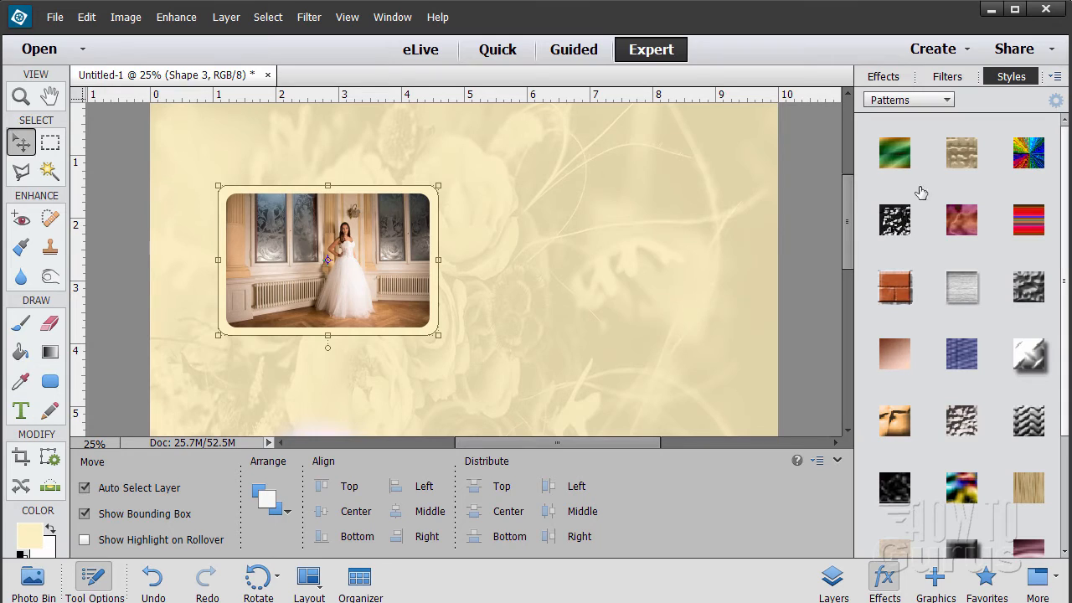
click(1029, 490)
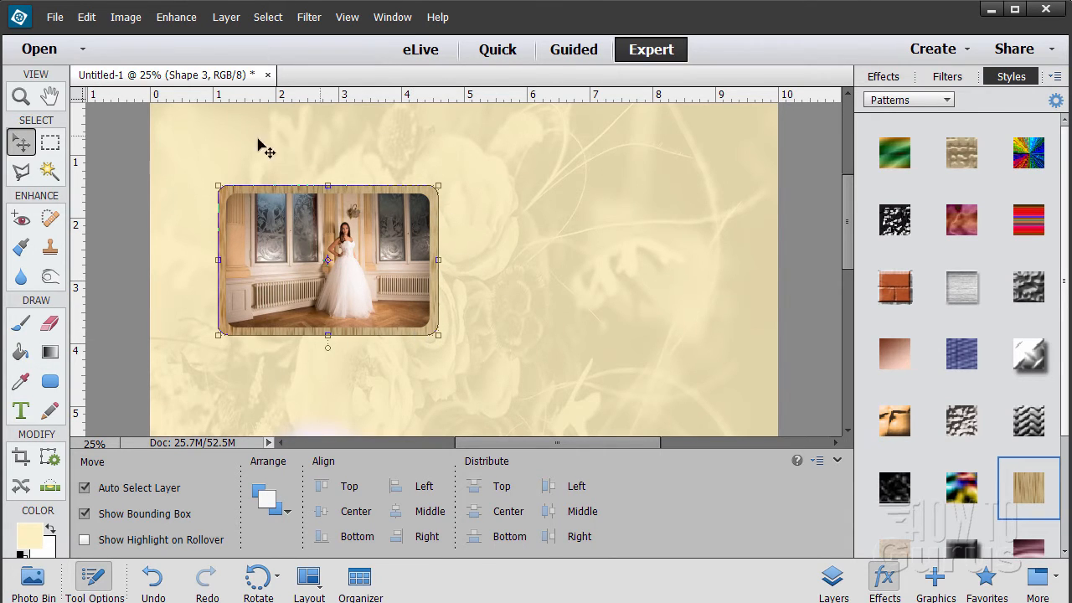
Add the last style of the Outer Glows category to the wooden frame, then select the bouquet layer to deselect the frame
click(925, 99)
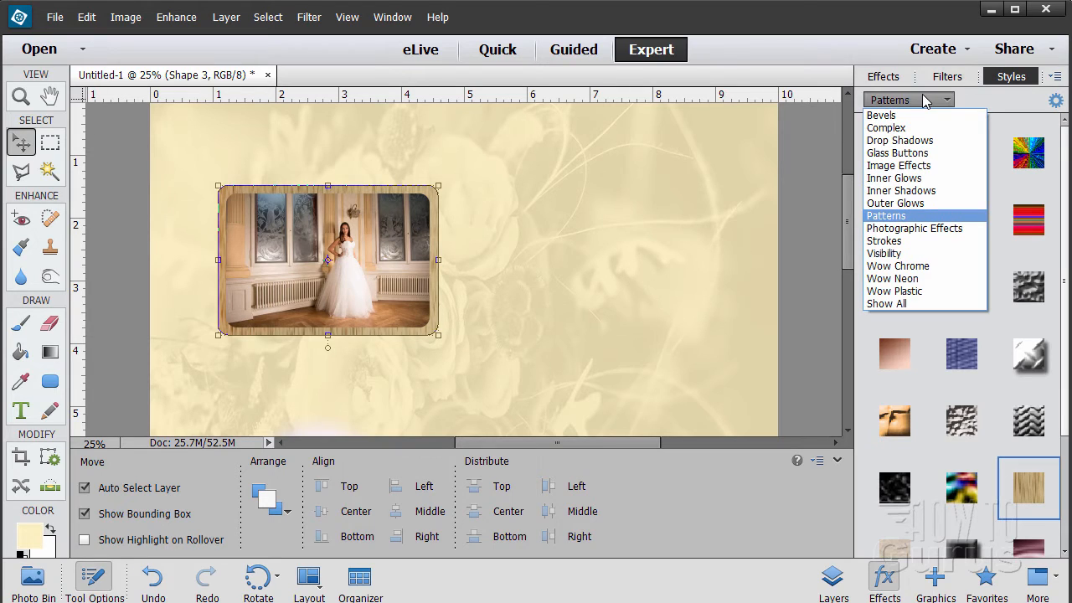
click(895, 203)
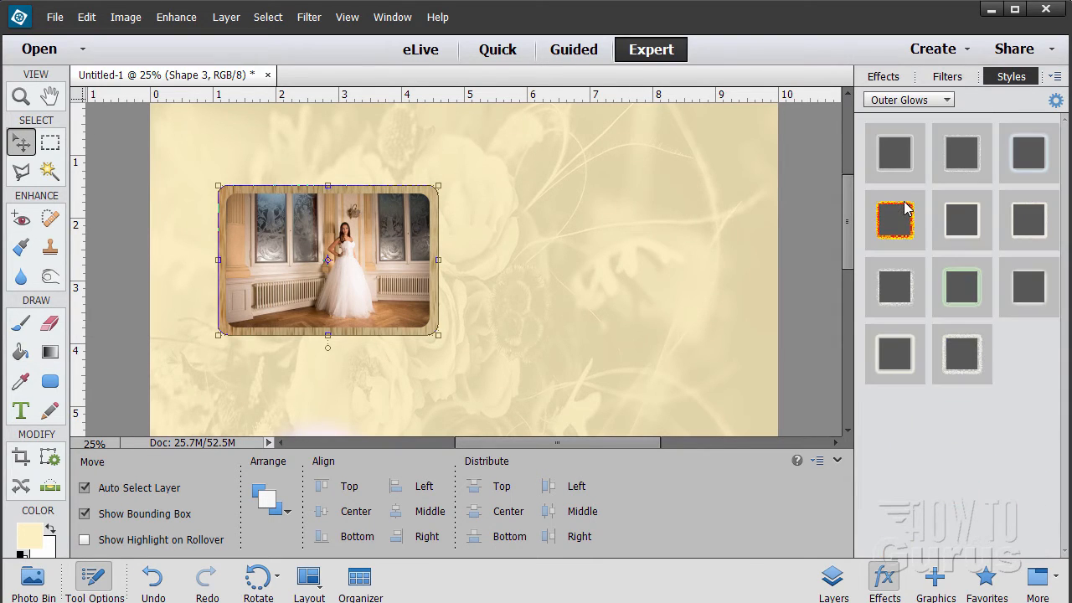
click(960, 357)
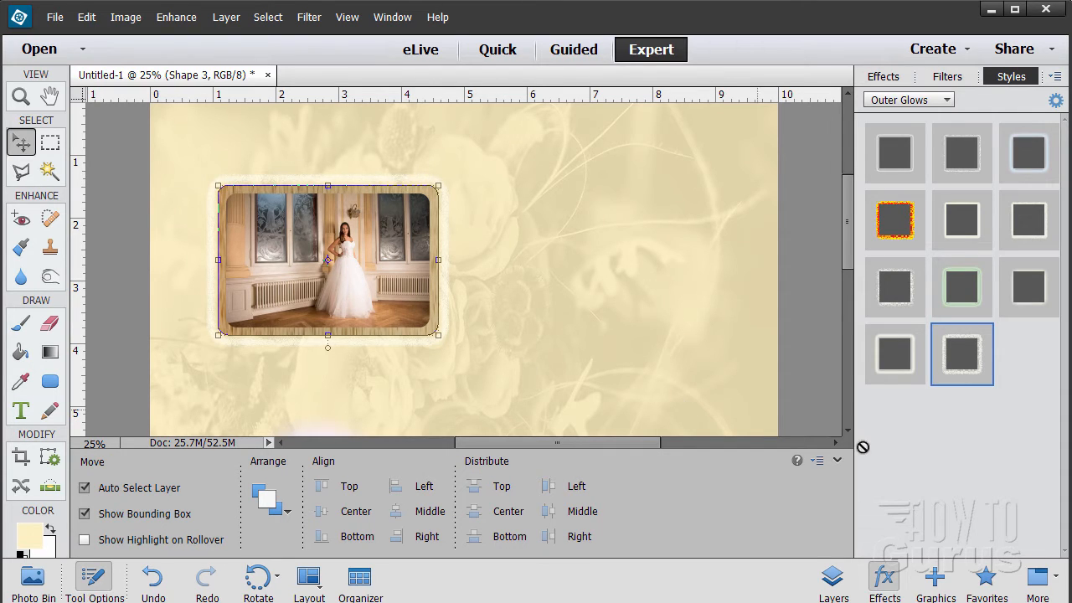
click(834, 576)
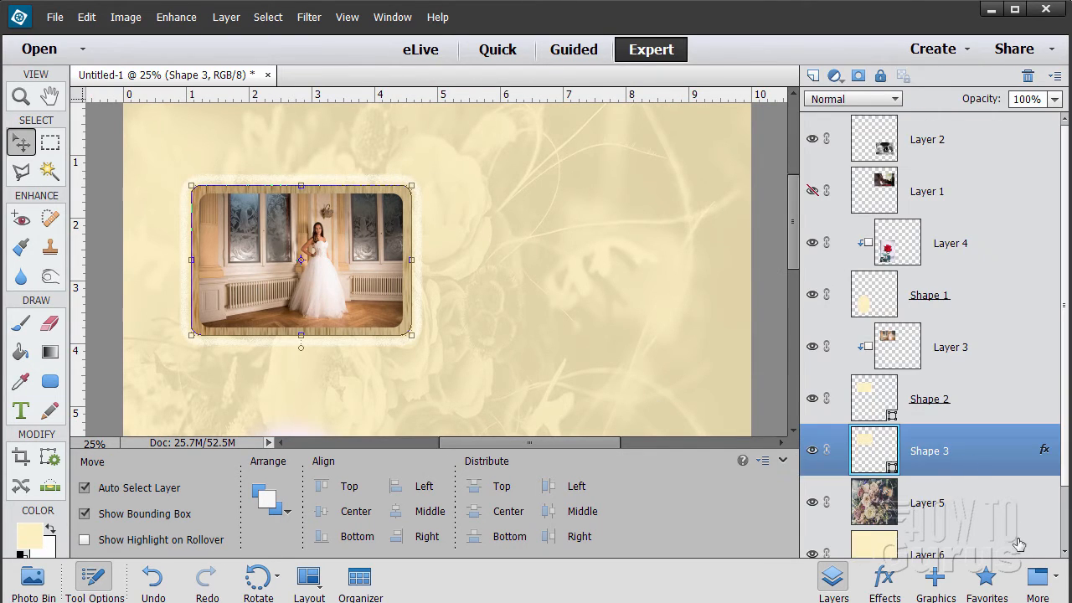
click(971, 511)
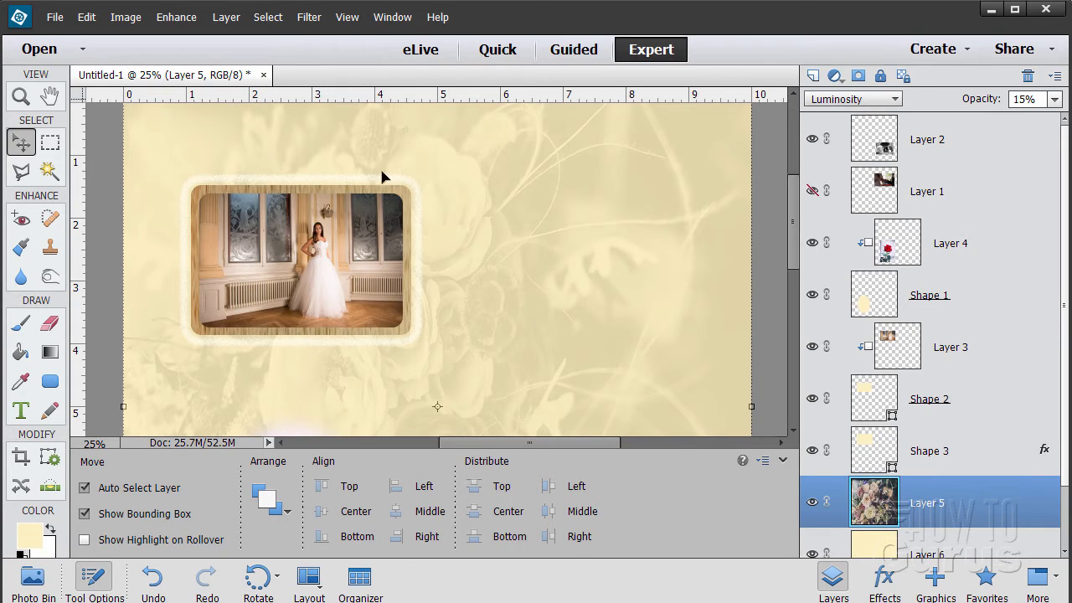
Temporarily hide the bride photo and its mask shape to examine the wooden frame beneath, and show both again
click(811, 346)
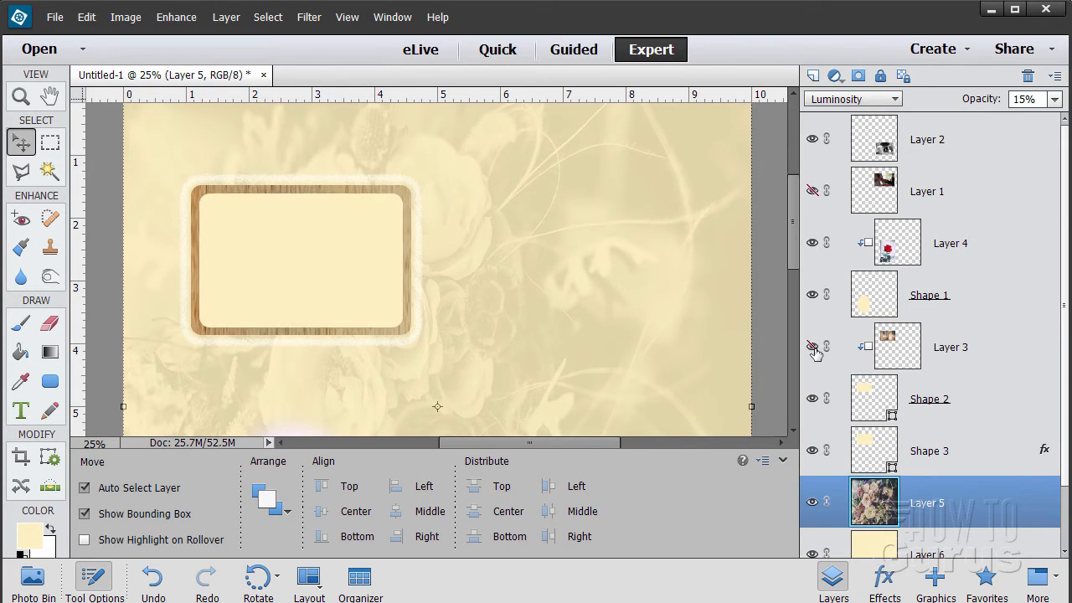
click(812, 399)
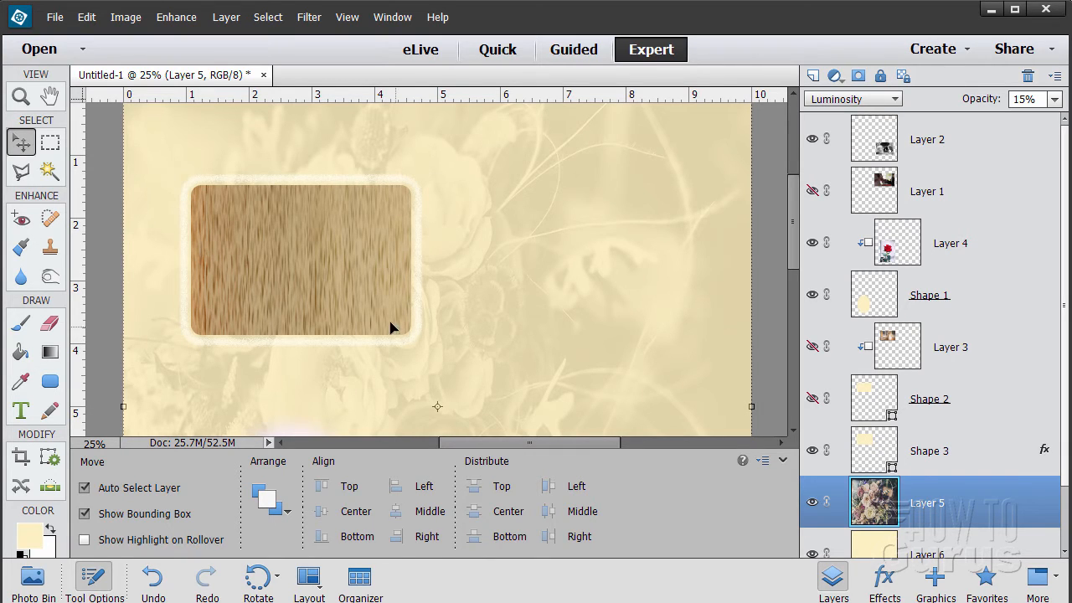
click(811, 398)
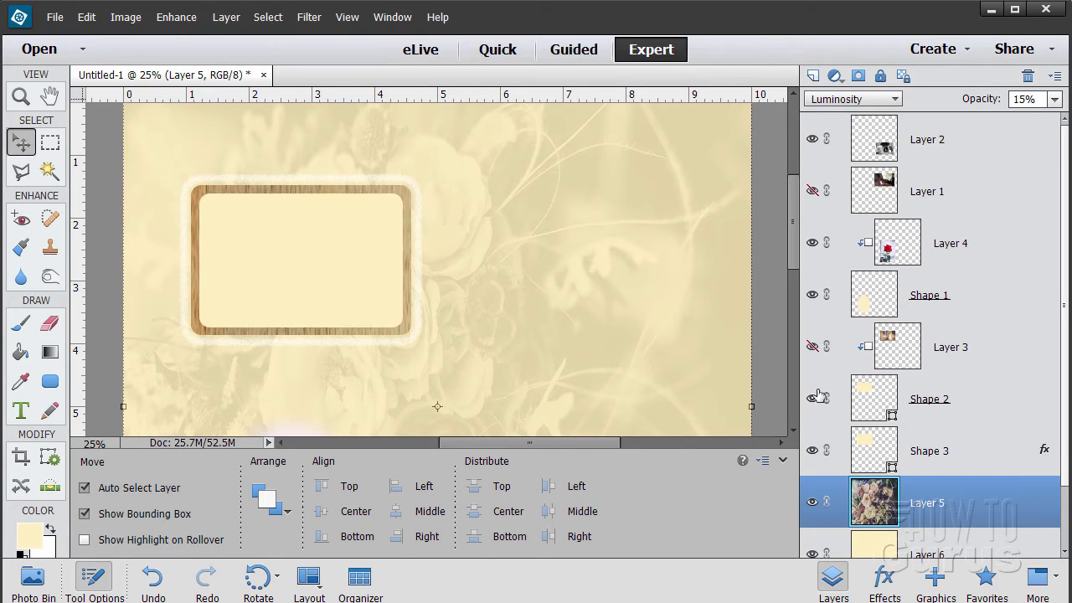
click(811, 347)
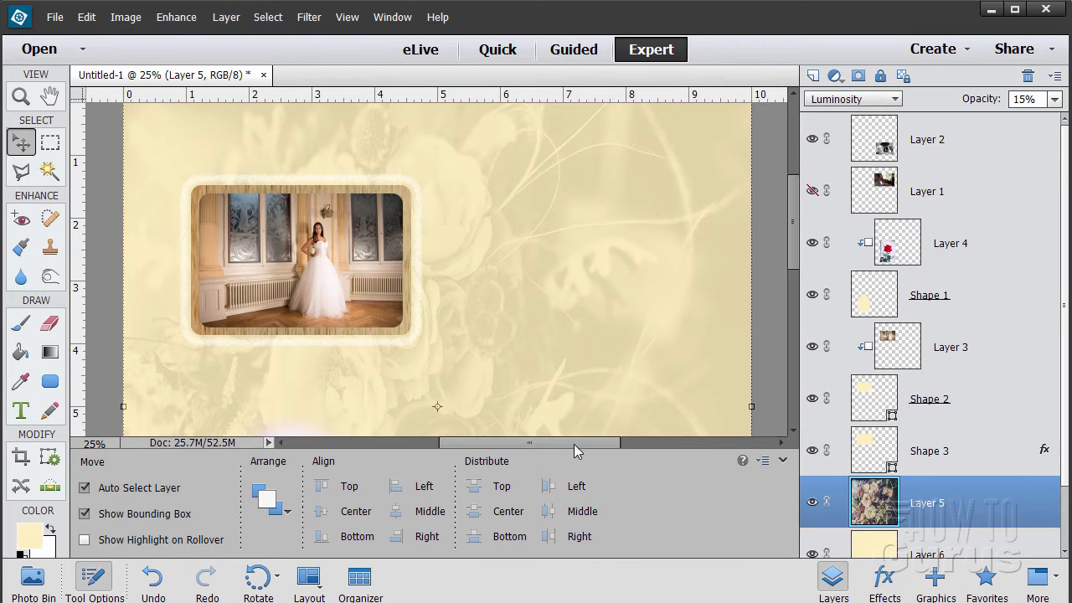
Make the hidden ring exchange photo on Layer 1 visible and select it
drag(574, 443, 587, 443)
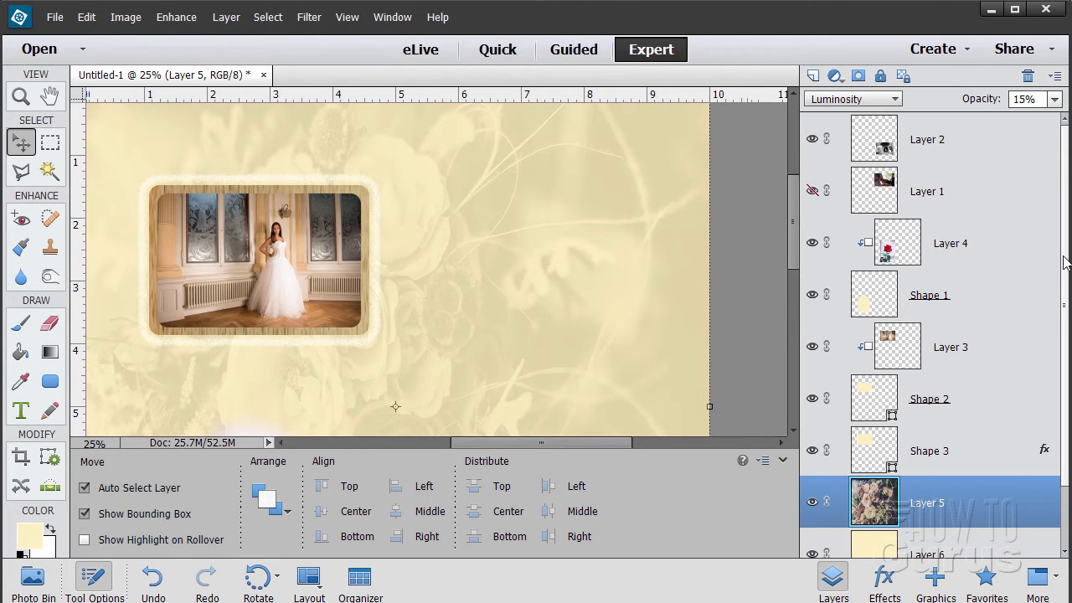
click(811, 191)
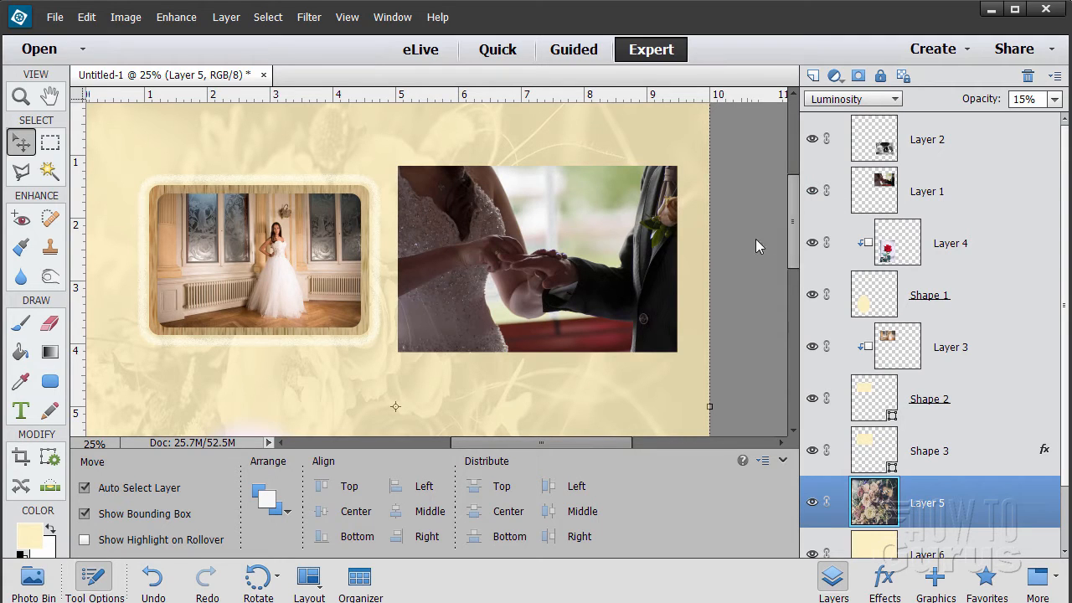
click(567, 292)
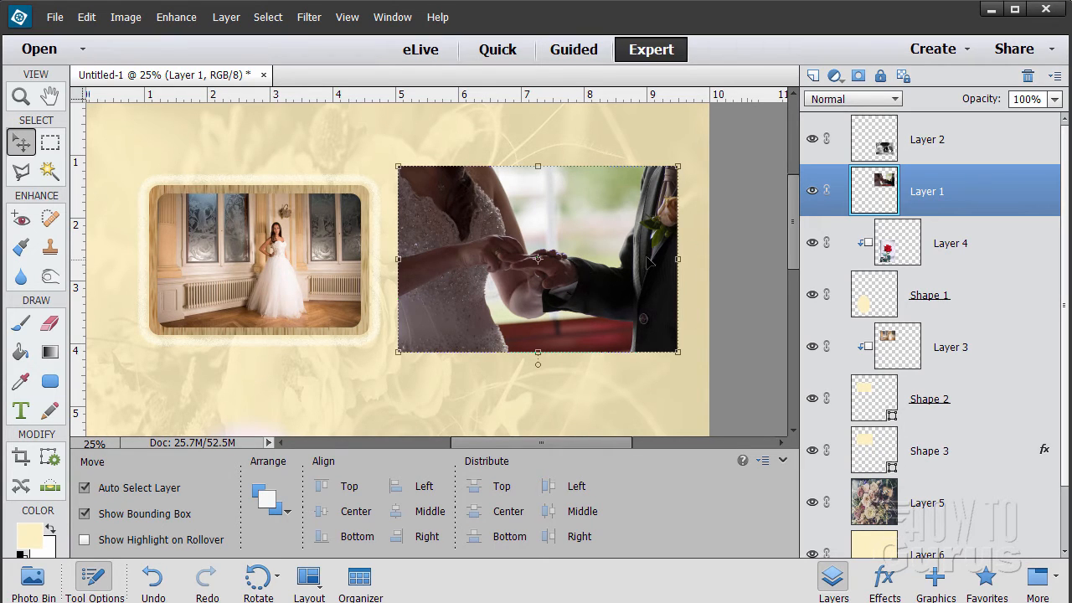
click(884, 578)
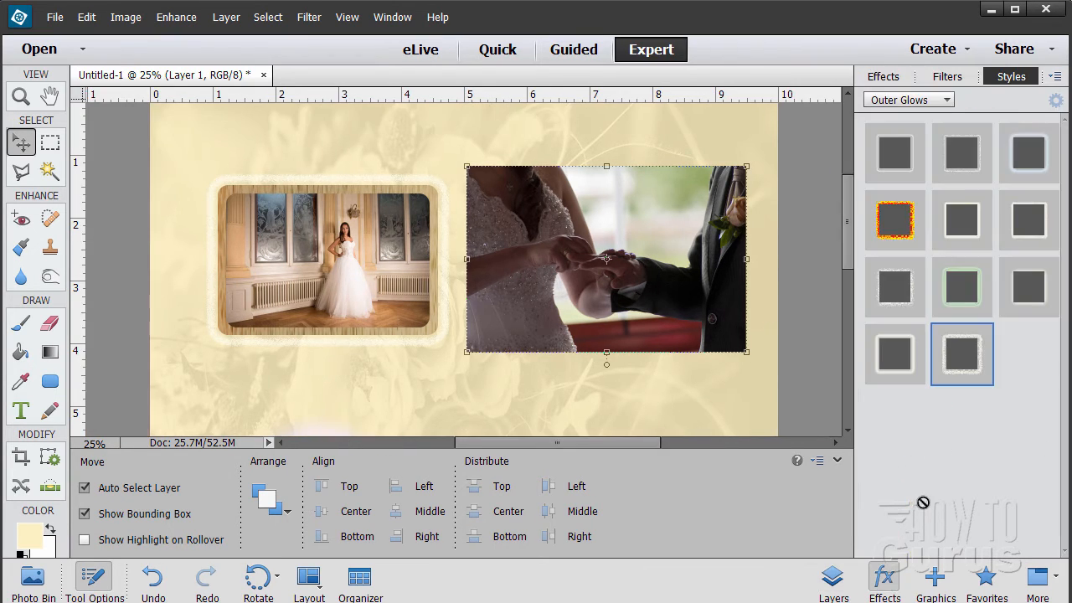
click(941, 101)
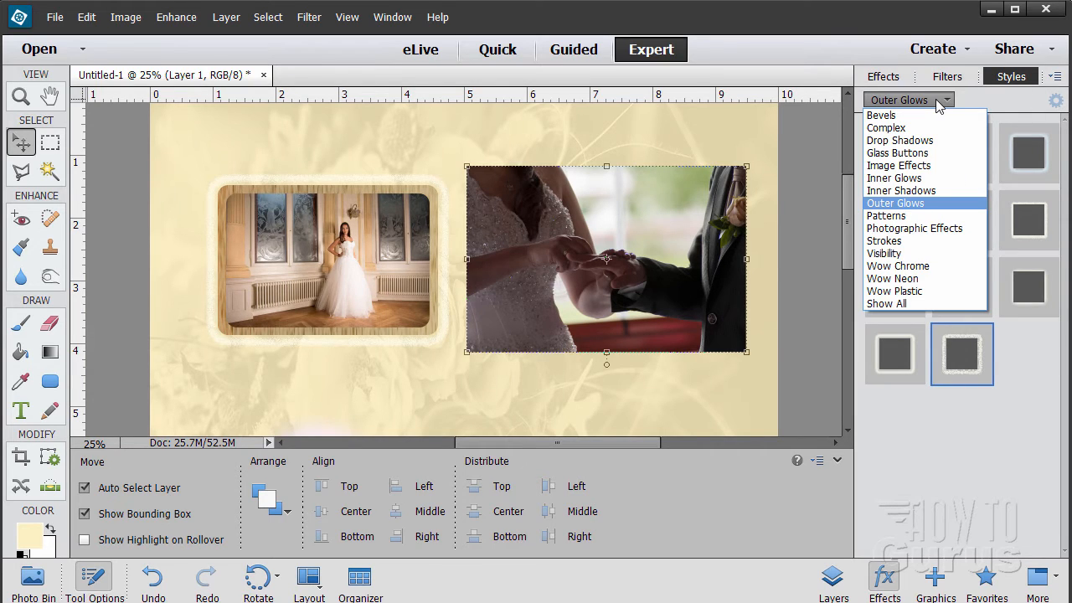
click(985, 105)
Add the rough-edged heart shape from the Shapes graphics to the collage above the ring exchange photo's layer
click(935, 580)
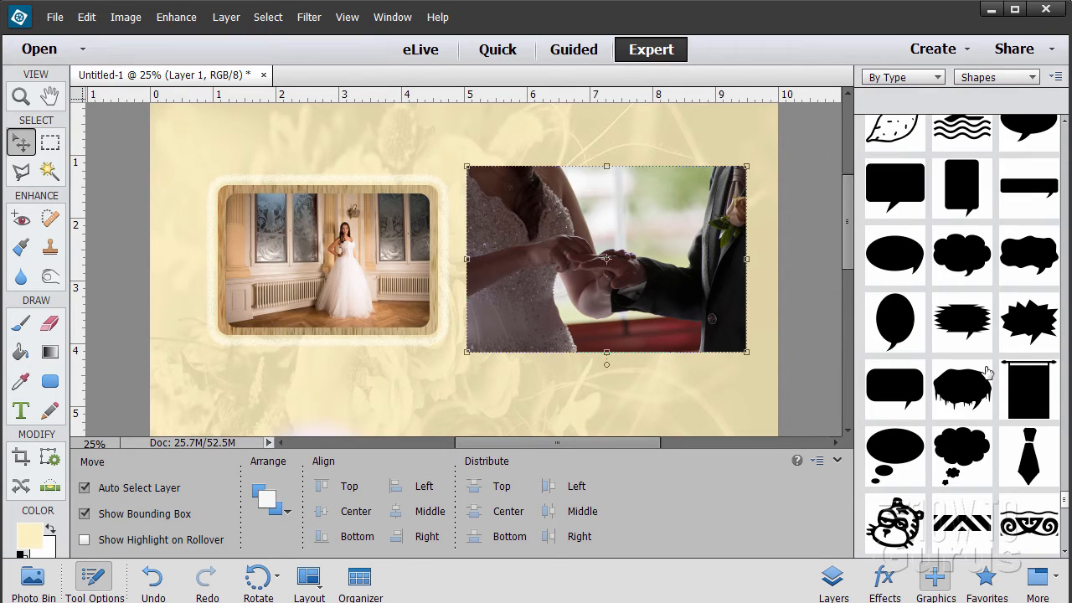
scroll(986, 372, up, 3)
scroll(984, 366, up, 10)
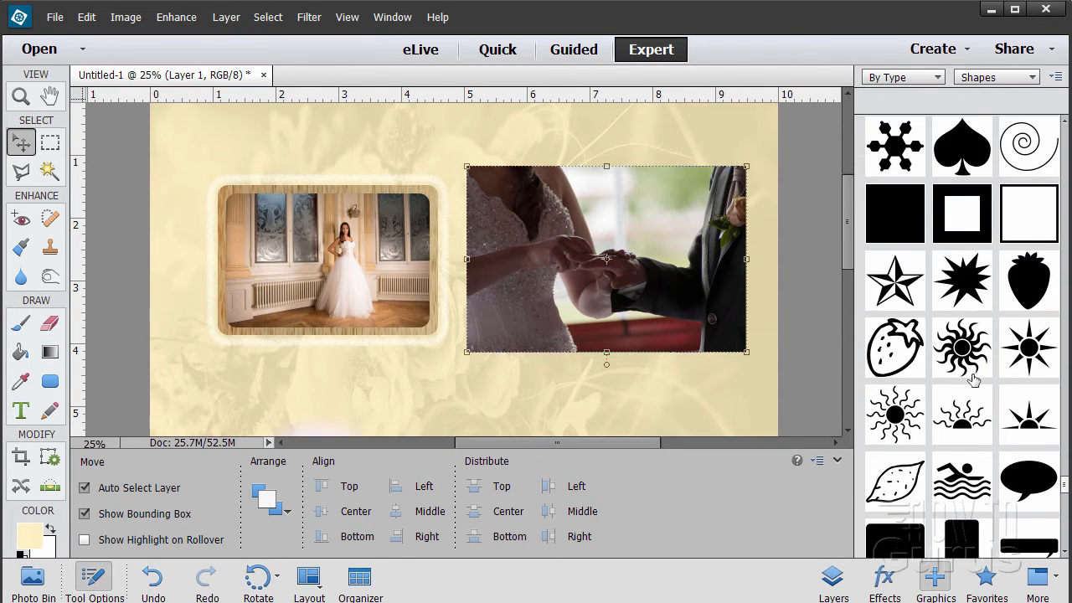
scroll(976, 384, up, 10)
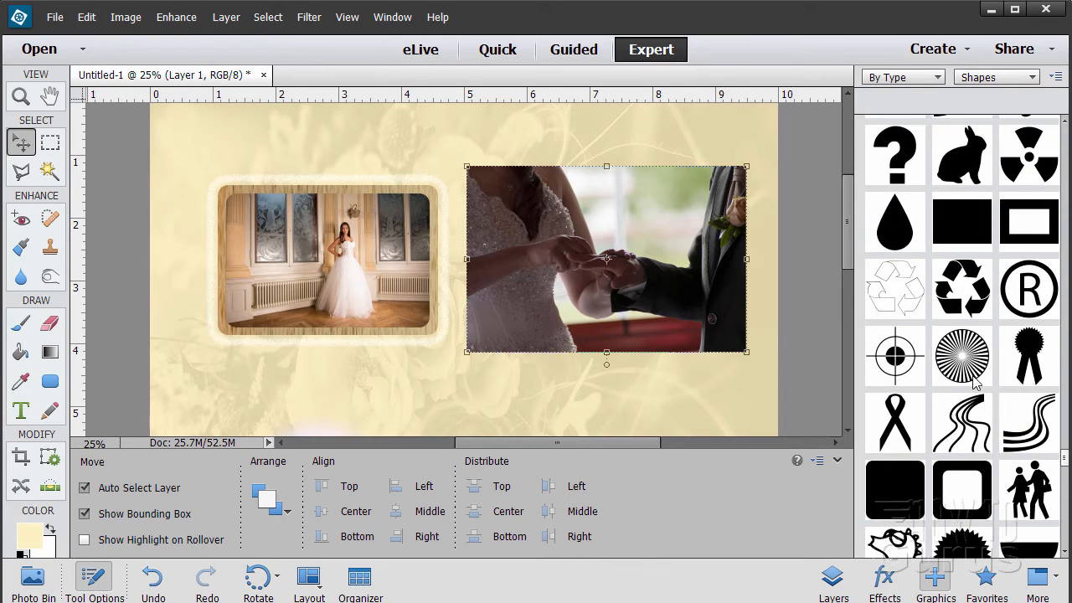
scroll(976, 383, up, 10)
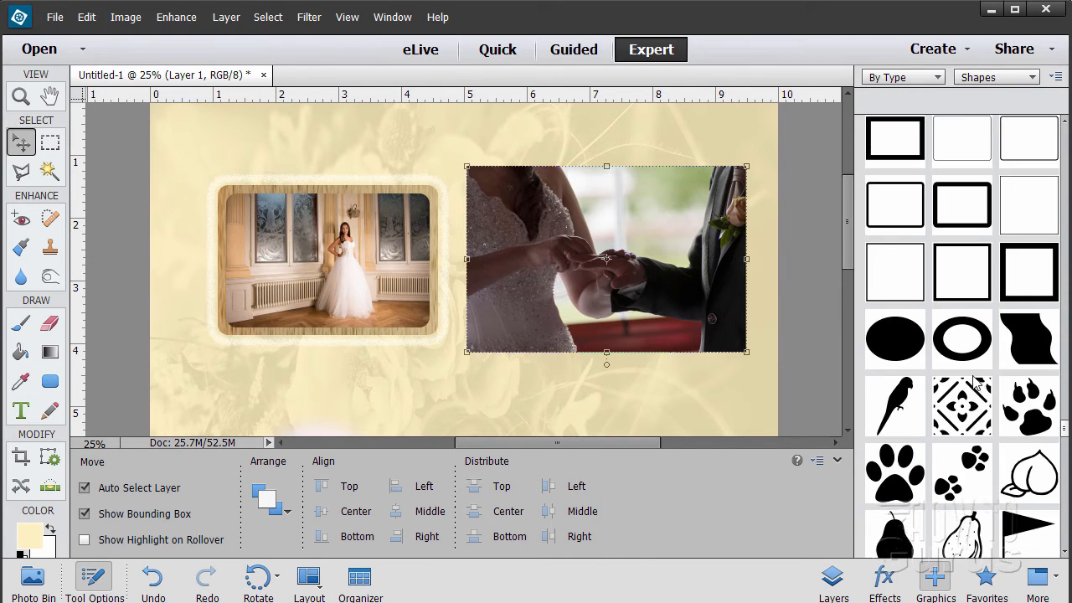
scroll(975, 384, up, 10)
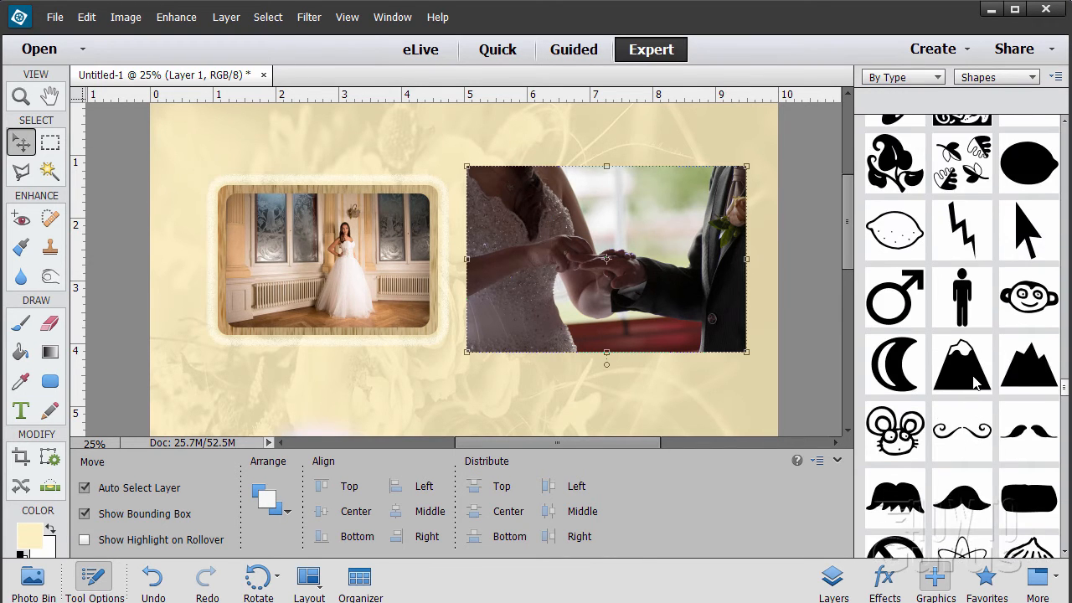
scroll(976, 384, up, 10)
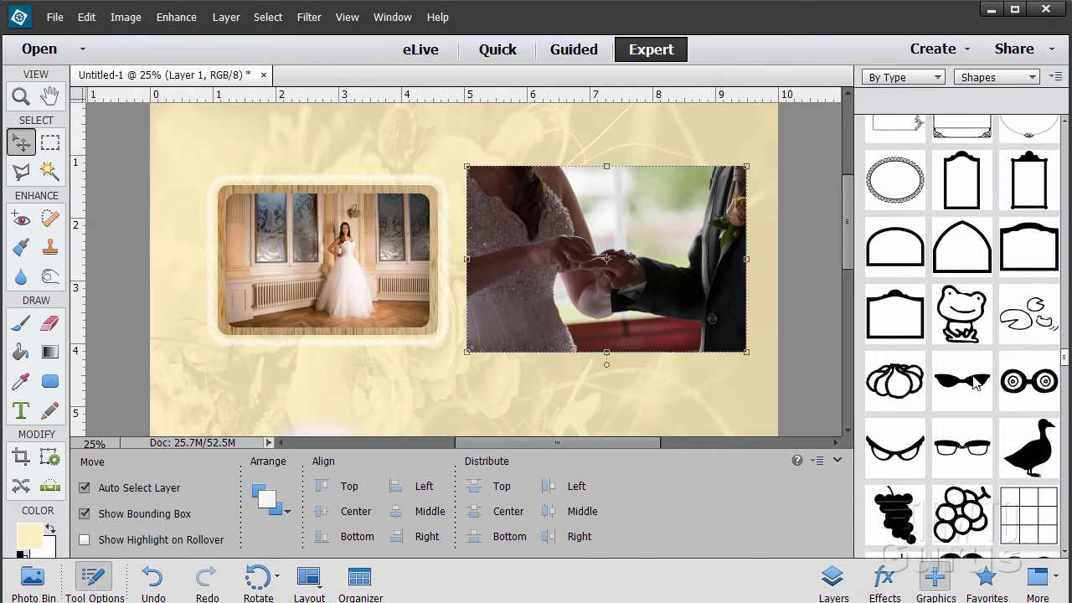
scroll(976, 384, down, 2)
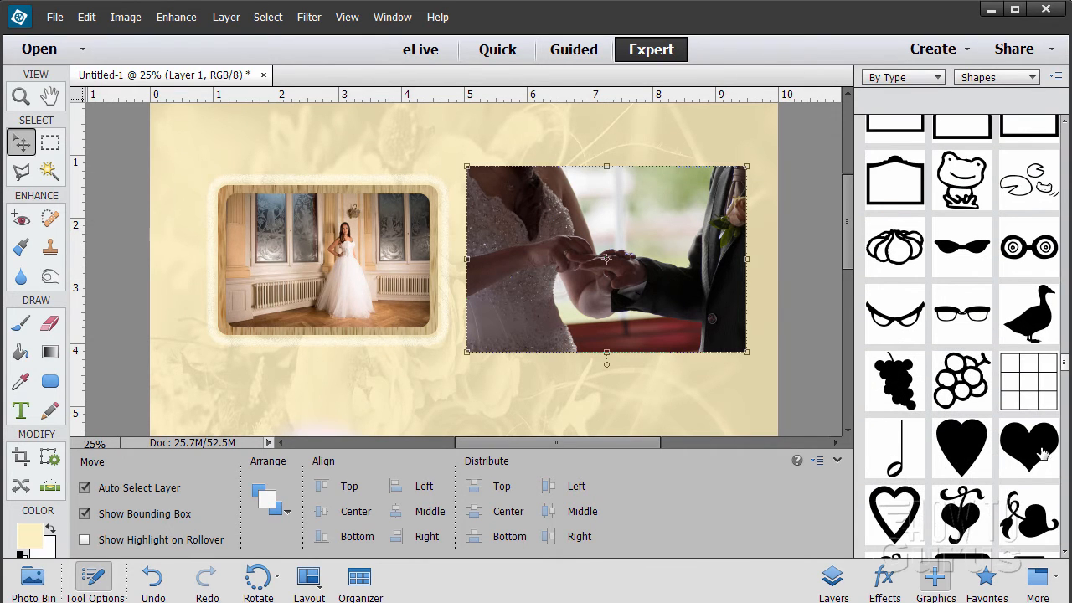
scroll(967, 445, up, 10)
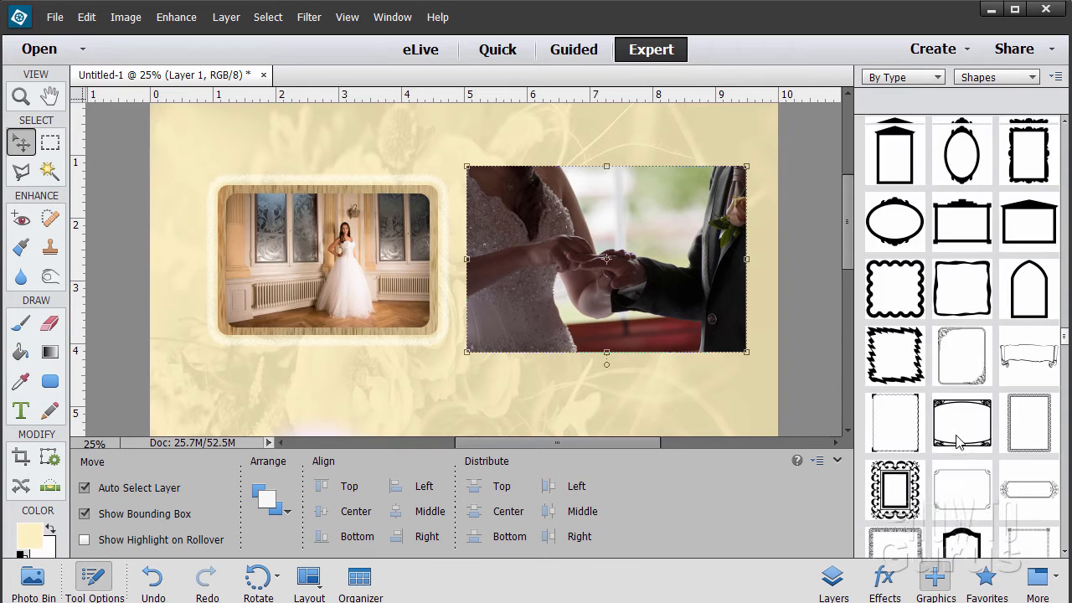
scroll(960, 444, up, 10)
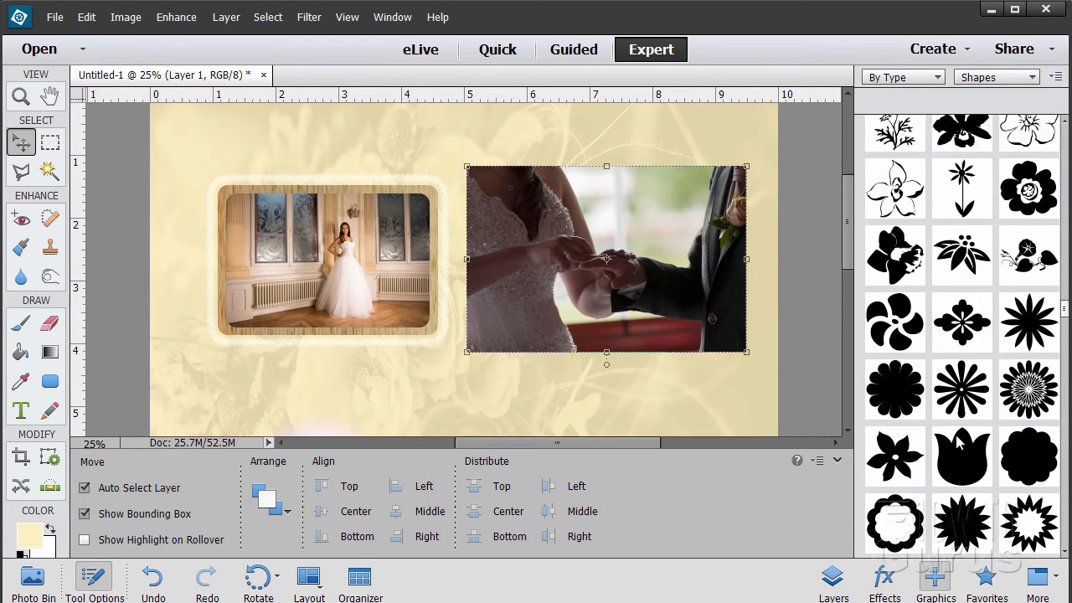
scroll(959, 444, up, 3)
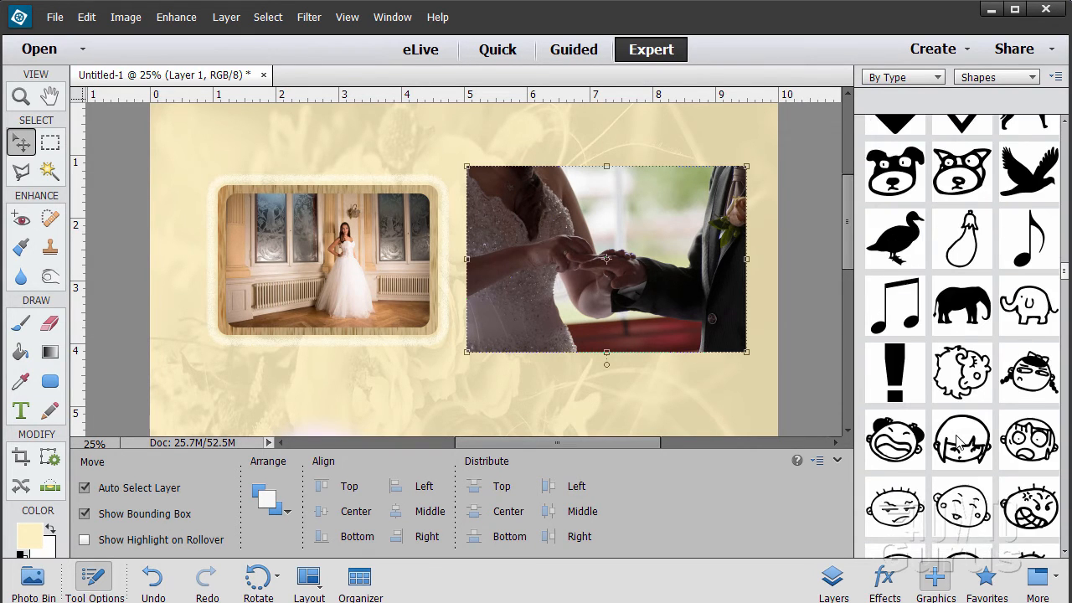
scroll(960, 444, up, 10)
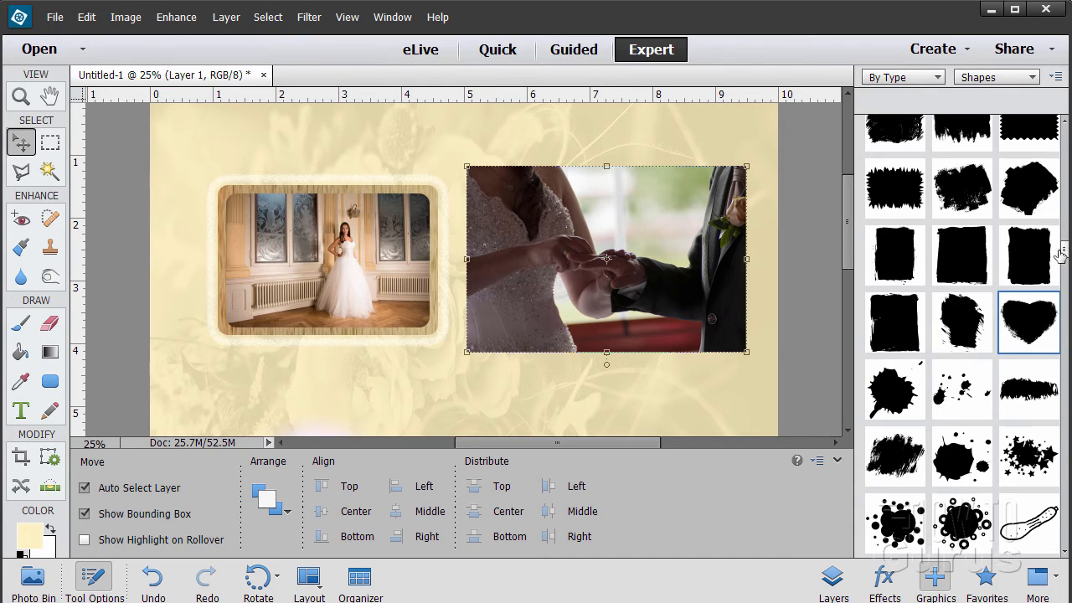
double_click(1023, 322)
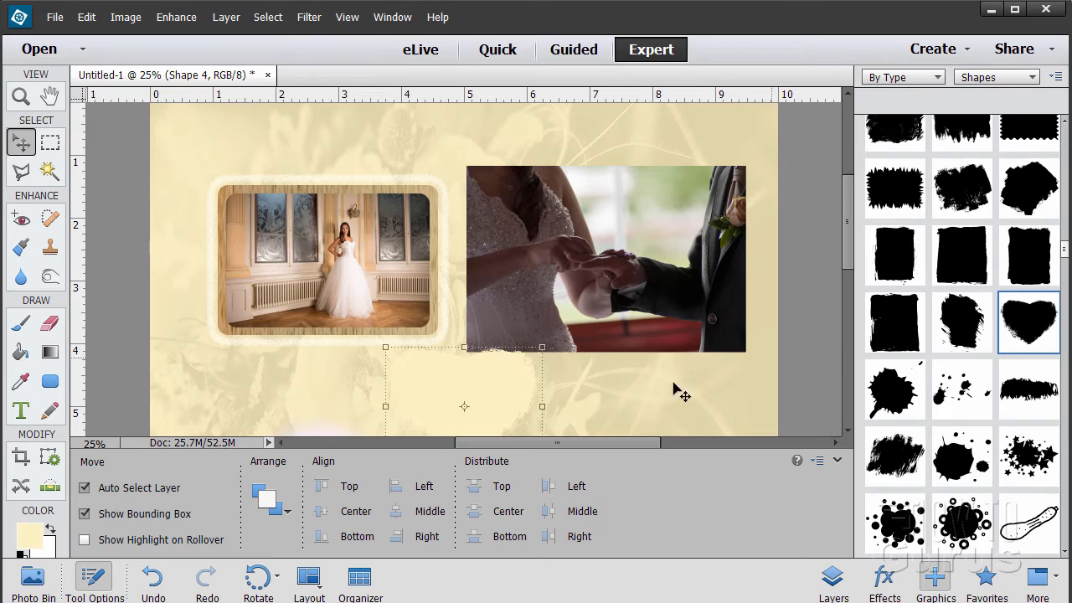
Move the heart over the ring exchange photo and enlarge it proportionally to about 144%
drag(491, 399, 500, 330)
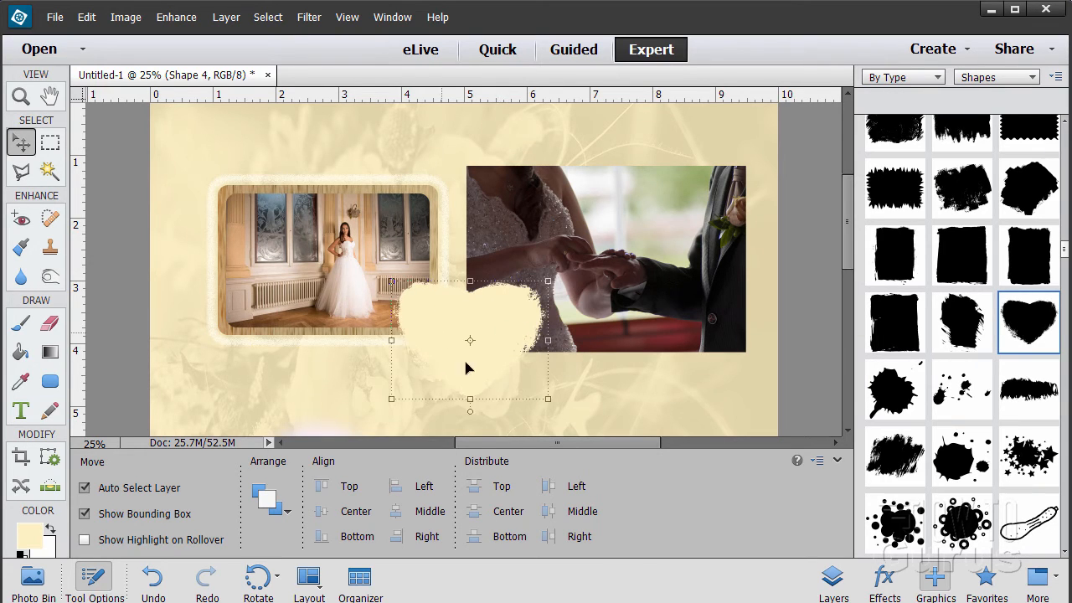
drag(486, 371, 579, 288)
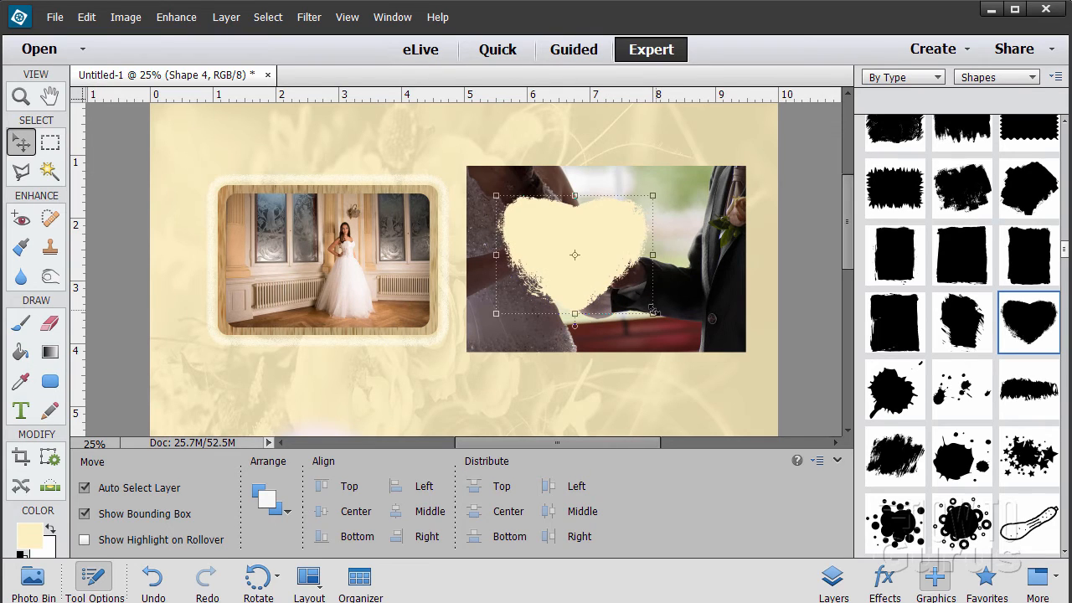
mouse_move(653, 312)
mouse_down()
mouse_move(697, 347)
mouse_move(649, 297)
mouse_up()
drag(710, 345, 715, 349)
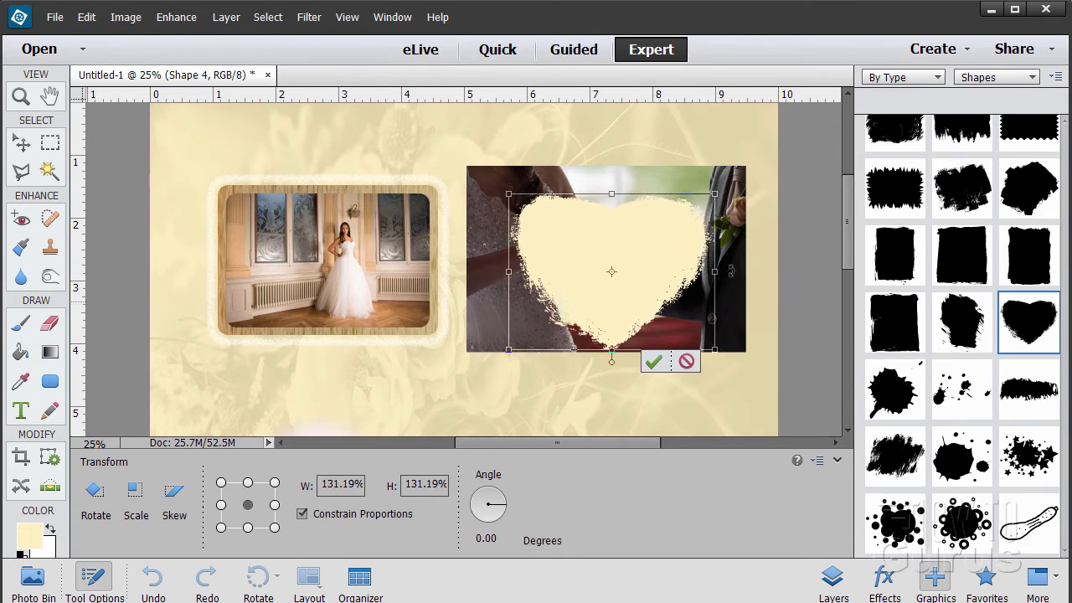
drag(714, 194, 718, 186)
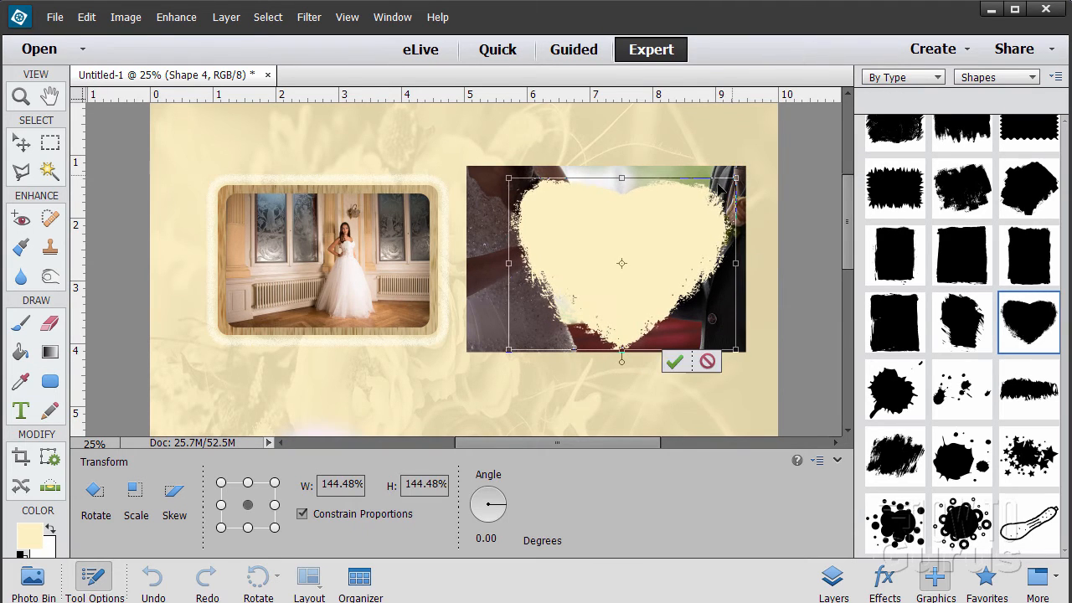
drag(650, 253, 644, 251)
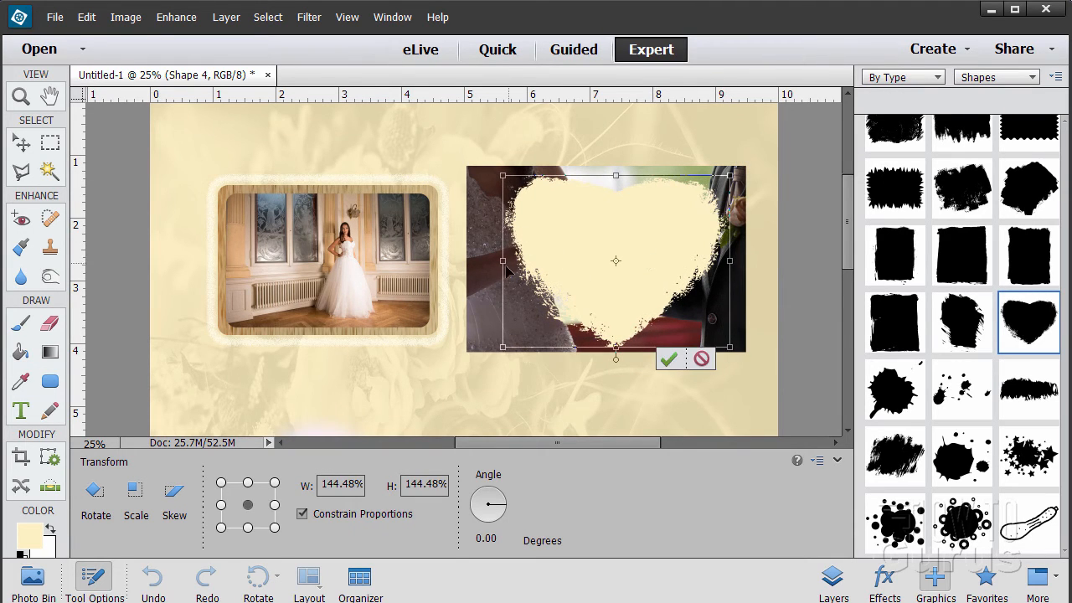
Stretch the heart without constrained proportions to about 146% width and 151% height, keep it inside the photo, and apply the transform
mouse_move(504, 266)
mouse_down()
mouse_move(522, 270)
mouse_move(501, 270)
mouse_up()
mouse_move(615, 176)
mouse_down()
mouse_move(614, 192)
mouse_move(609, 167)
mouse_up()
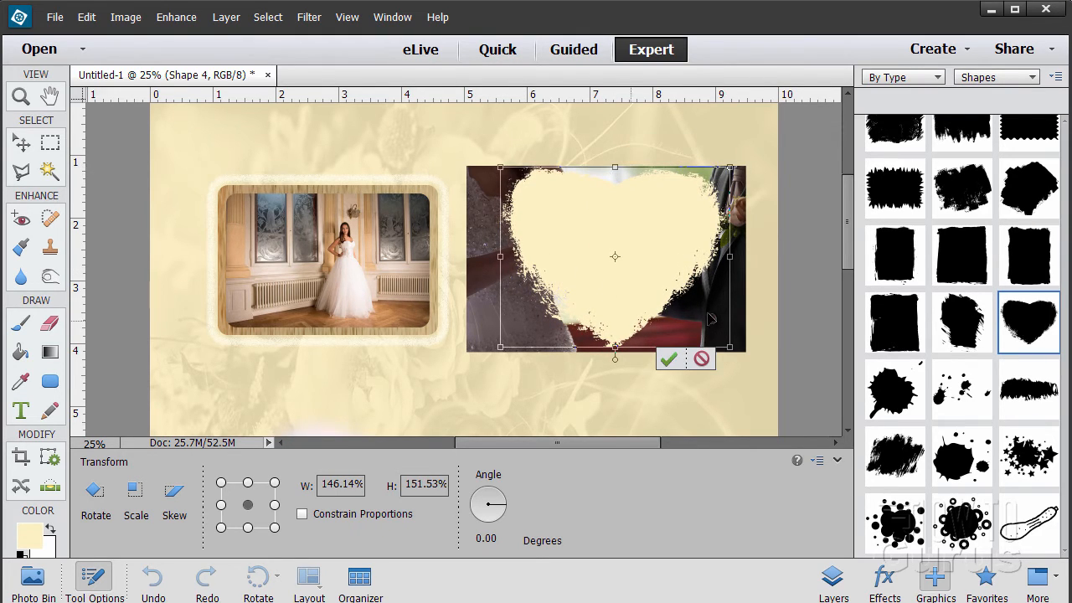
drag(611, 311, 608, 314)
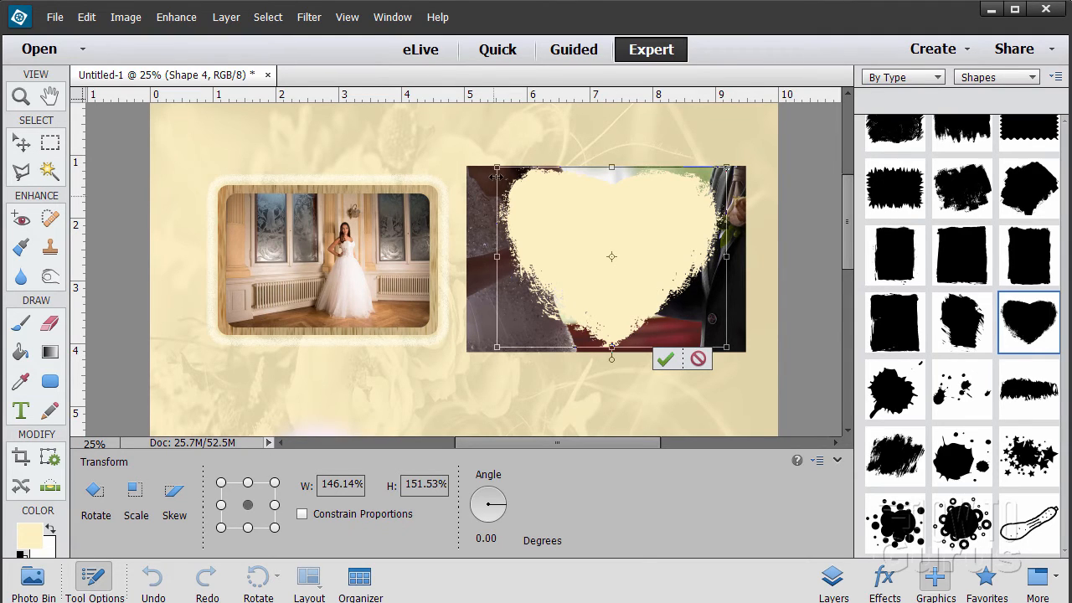
drag(612, 166, 614, 167)
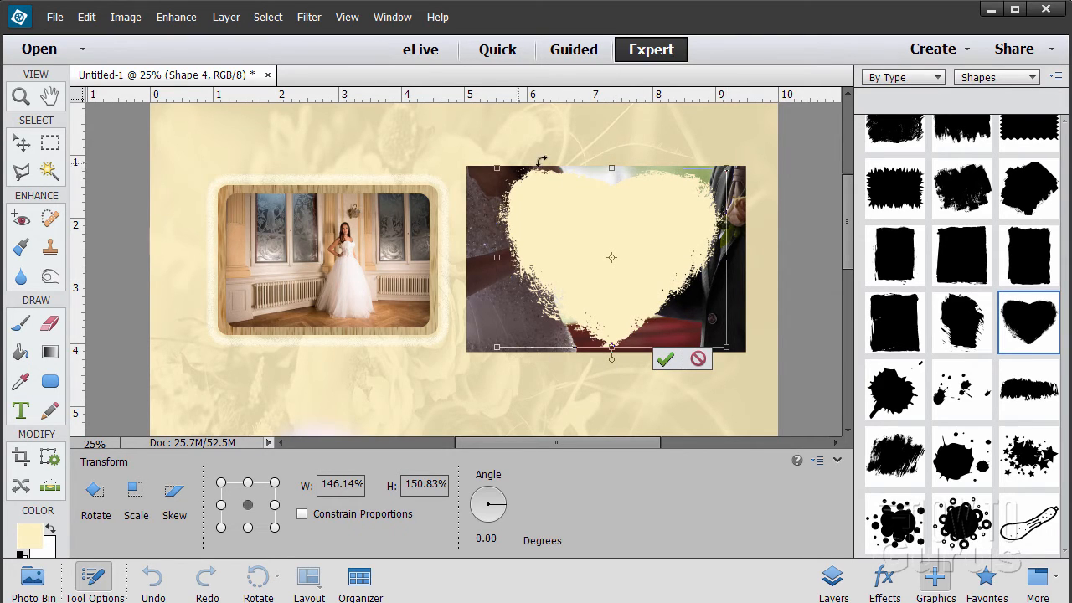
click(665, 359)
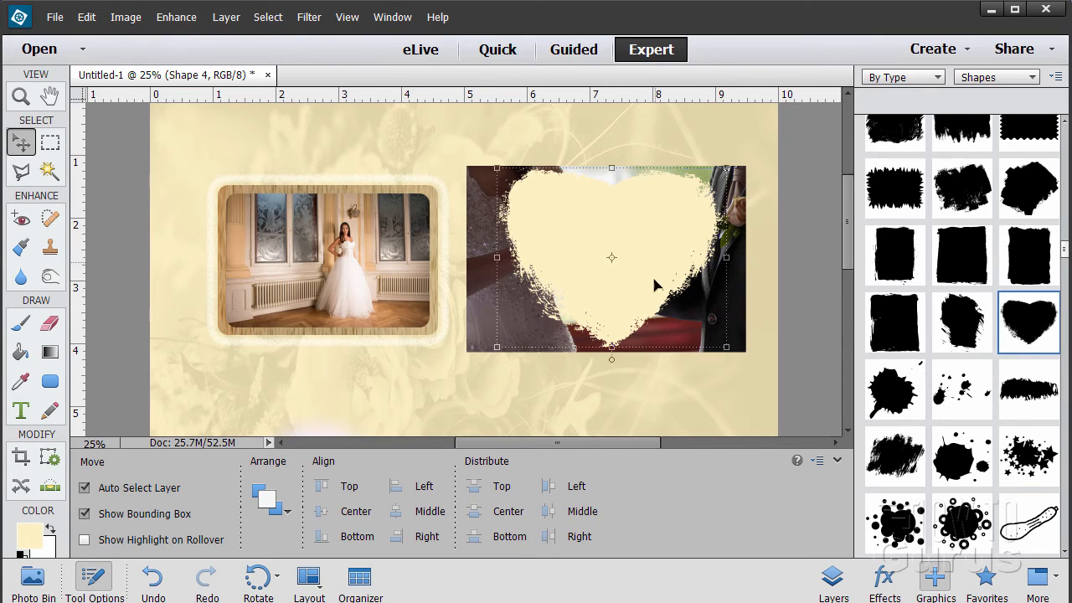
Place the ring exchange photo on Layer 1 directly above Shape 4, clip it to the heart, and select the bouquet background to deselect it
click(833, 582)
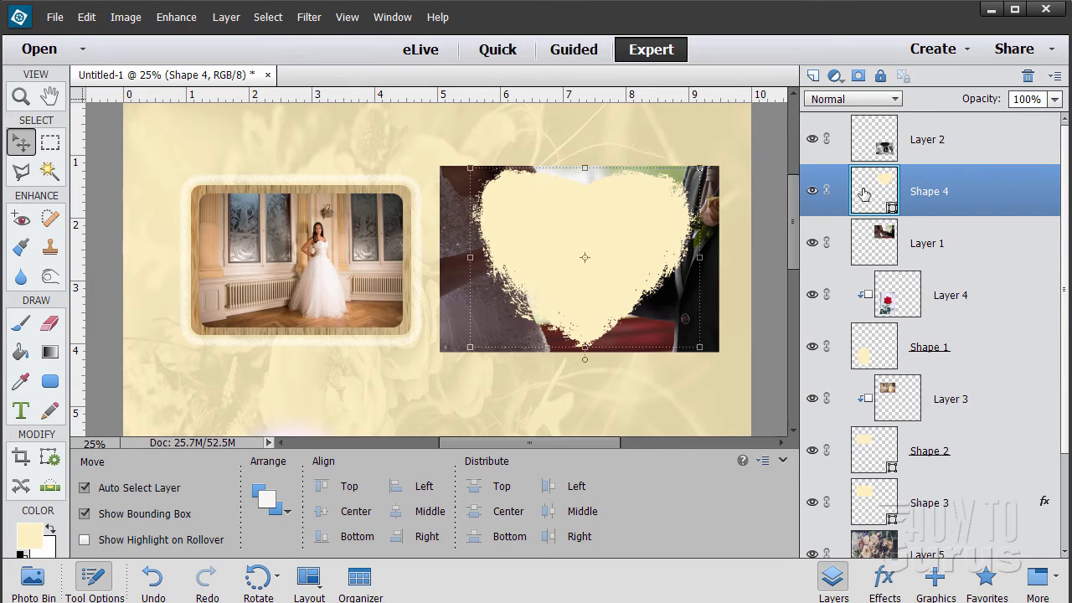
click(883, 251)
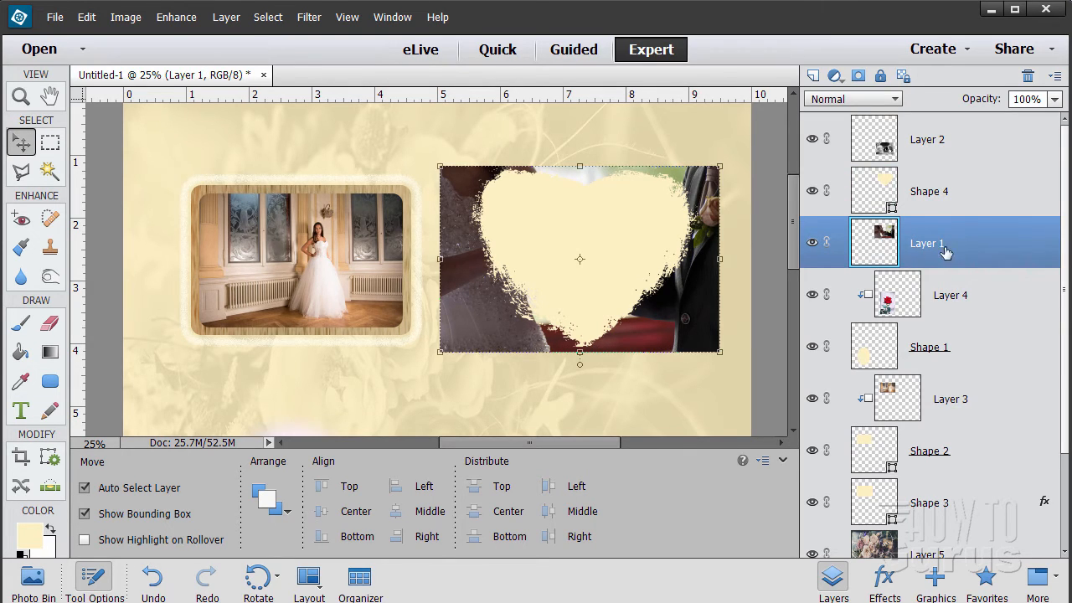
drag(949, 254, 952, 186)
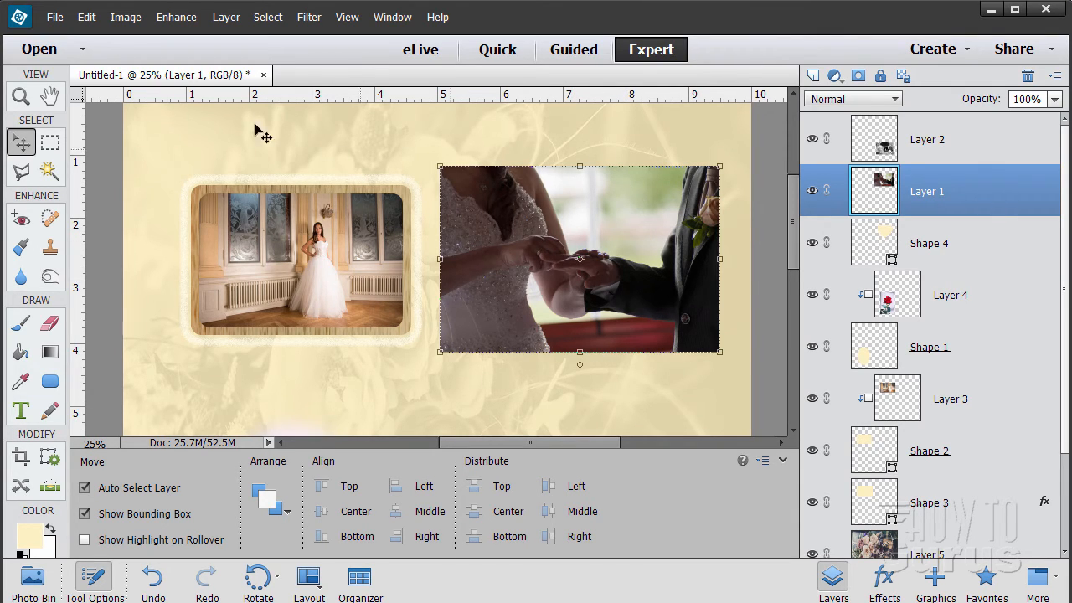
click(226, 16)
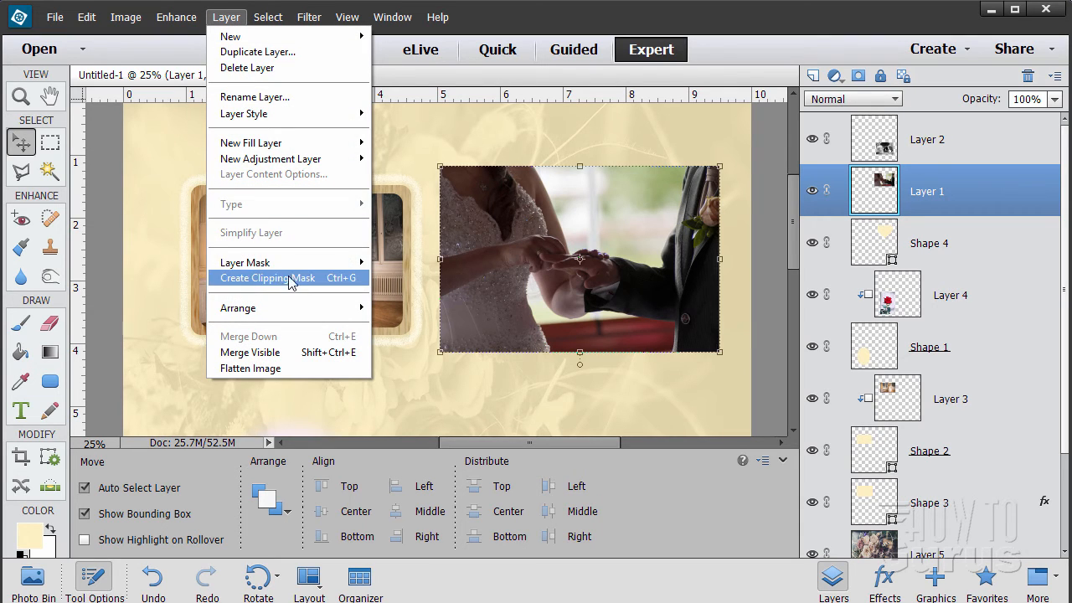
click(283, 278)
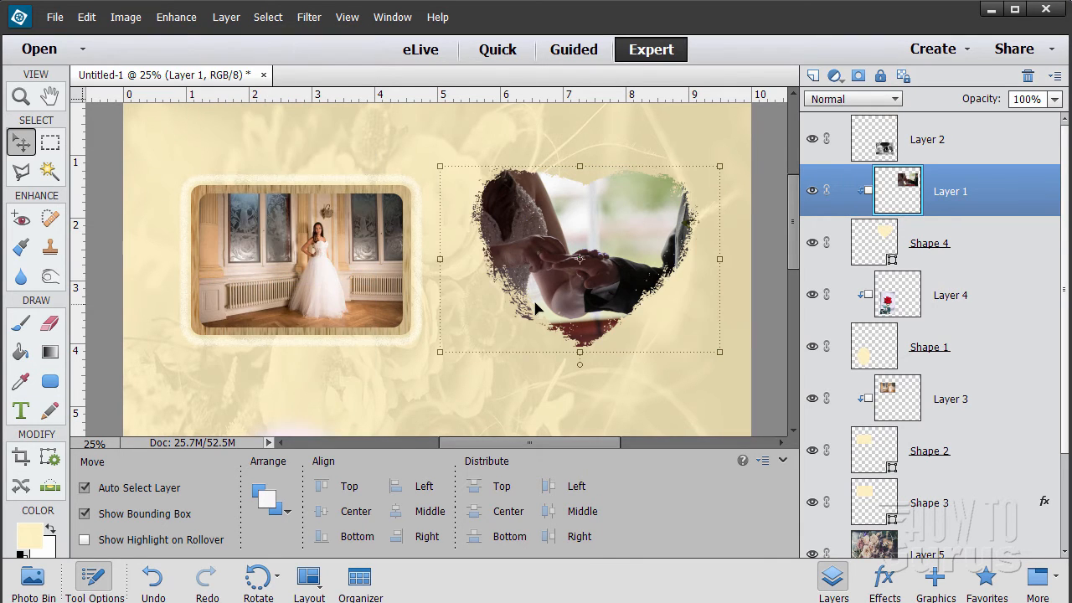
click(748, 316)
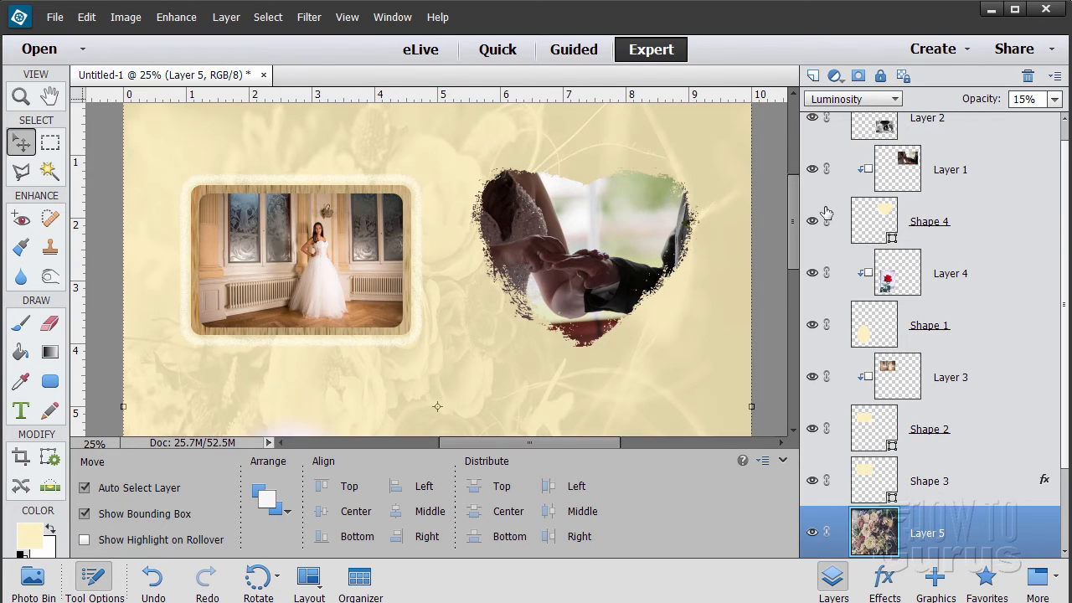
Link Layer 1 with the Shape 4 heart and move the heart-shaped ring photo slightly down
click(978, 184)
ctrl+click(987, 230)
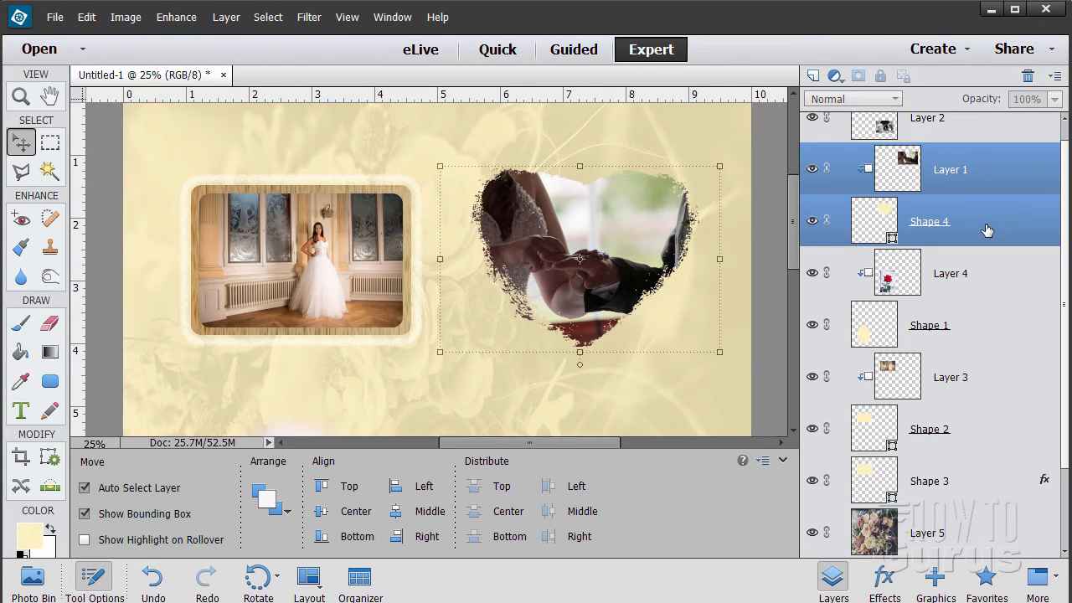
click(812, 170)
click(812, 169)
drag(649, 256, 685, 269)
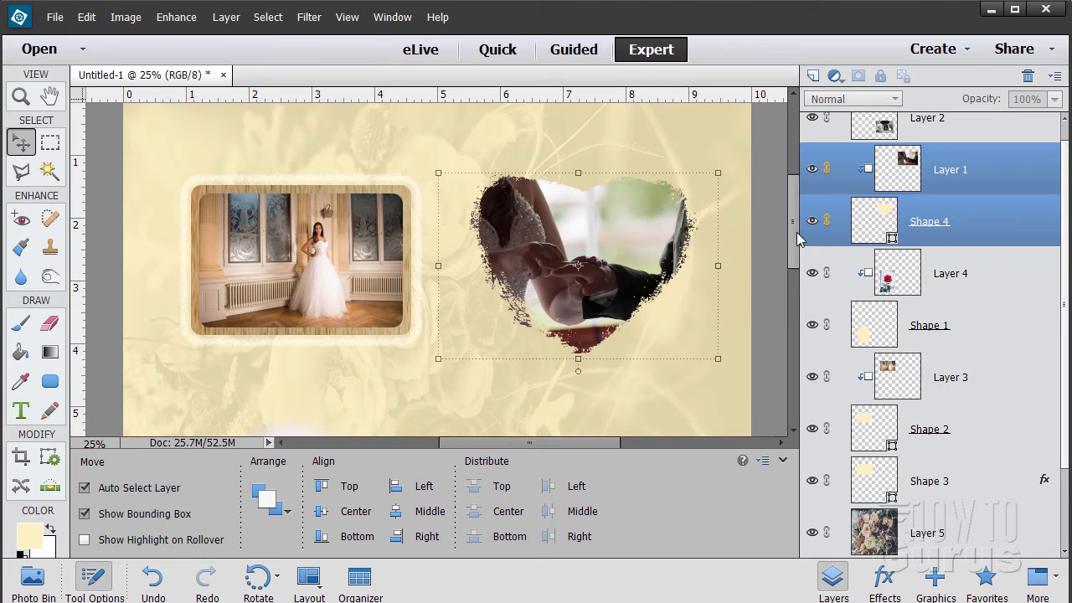
Select the black-and-white kissing couple photo on Layer 2 and hide it
drag(794, 230, 791, 303)
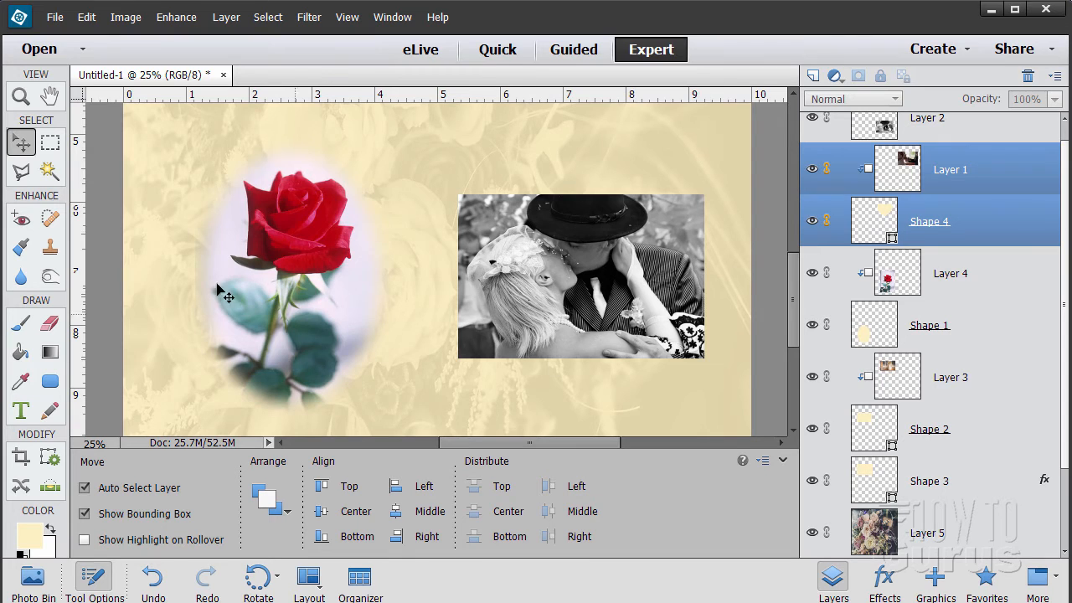
click(21, 97)
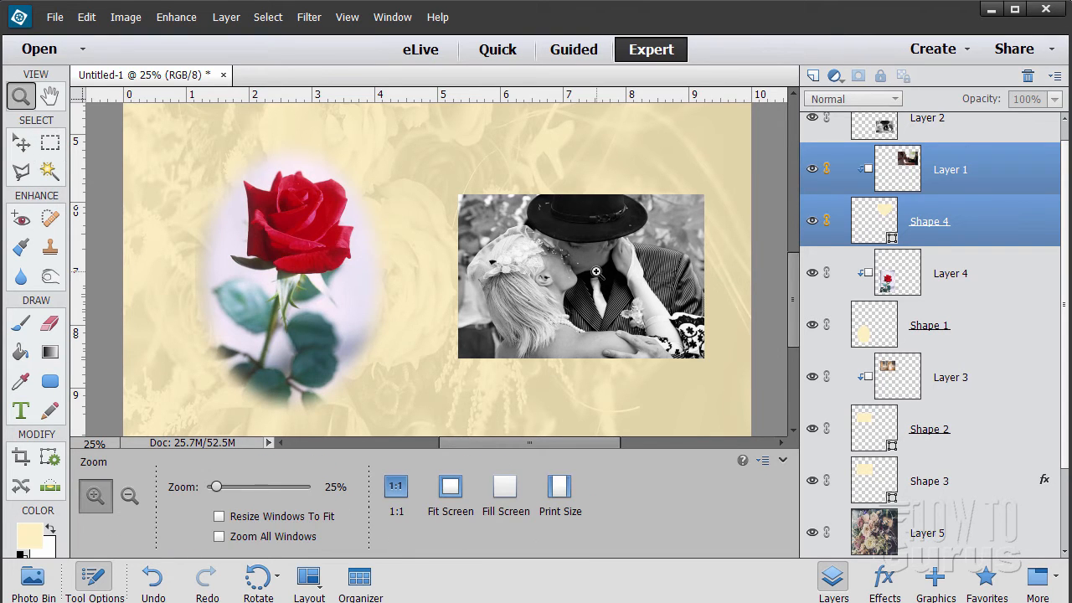
click(589, 297)
click(589, 298)
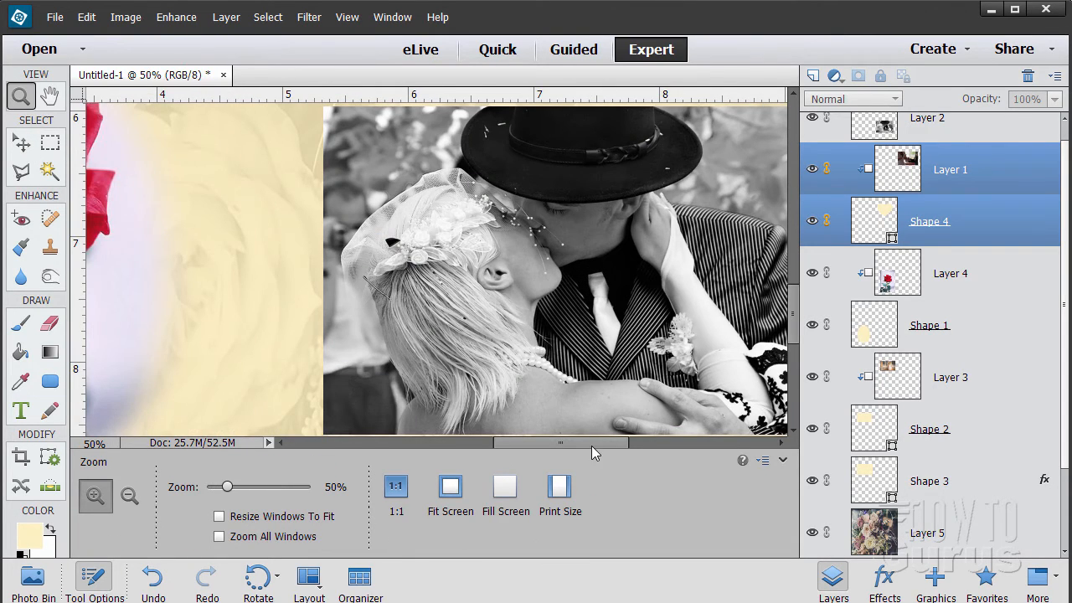
drag(597, 454, 622, 455)
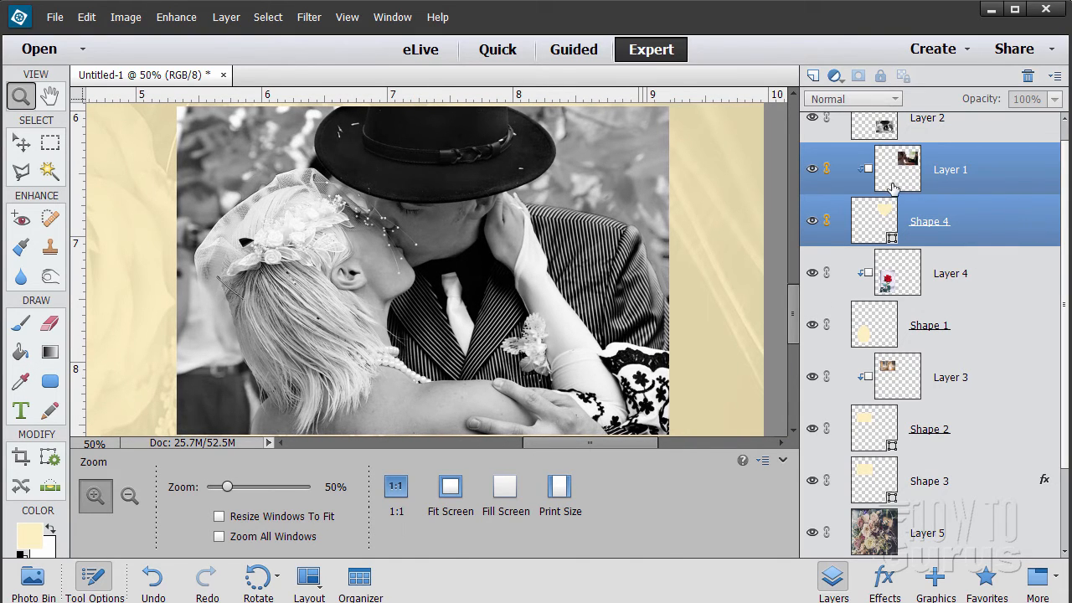
scroll(1003, 169, up, 1)
click(954, 149)
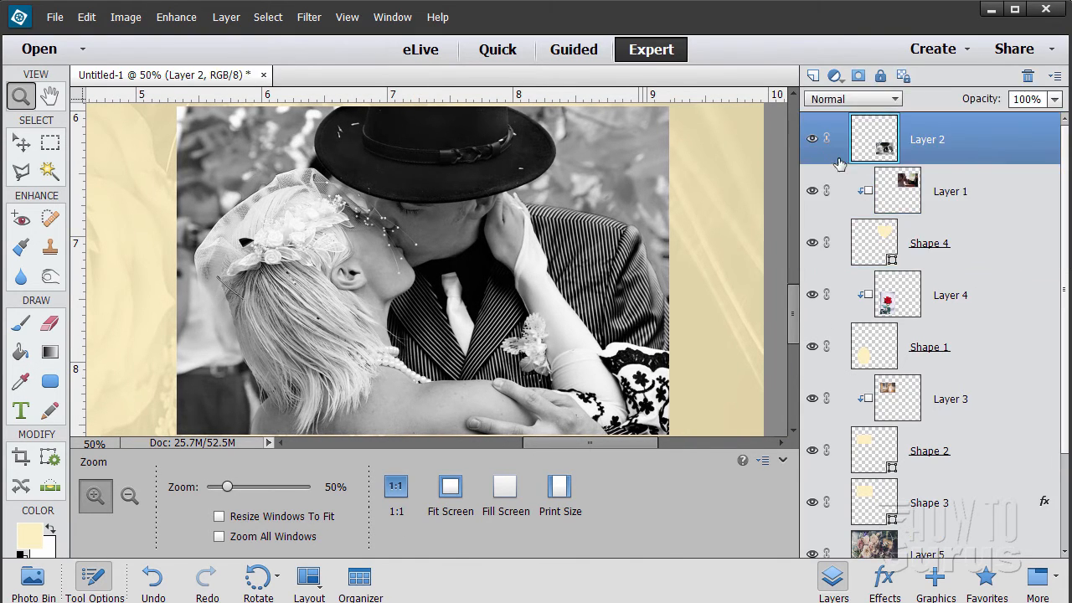
click(812, 142)
click(812, 142)
click(812, 142)
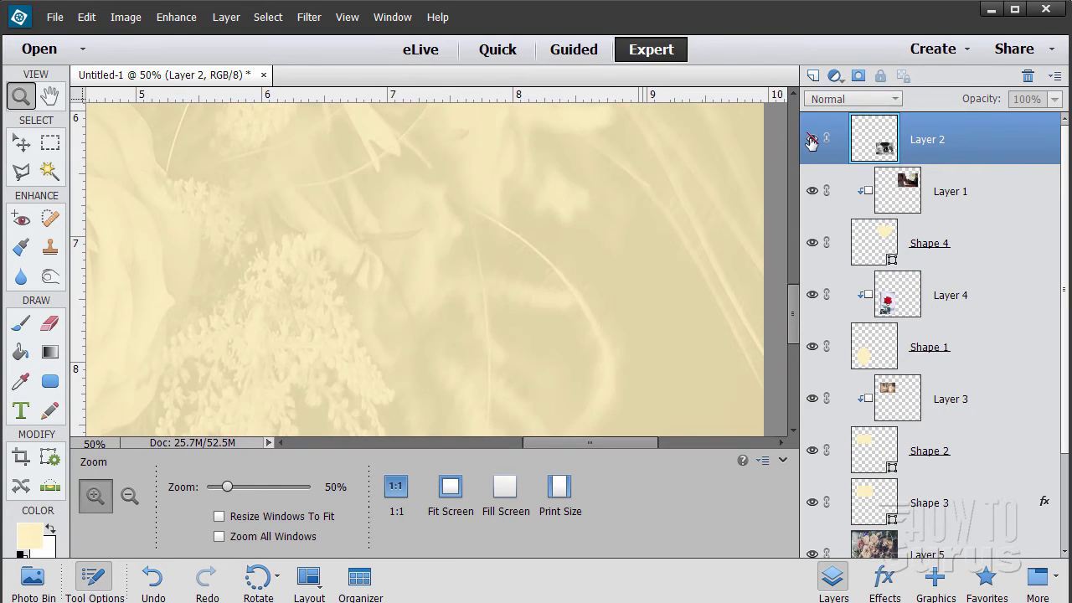
Show the black-and-white kissing couple photo on Layer 2 and add a layer mask to it
click(812, 142)
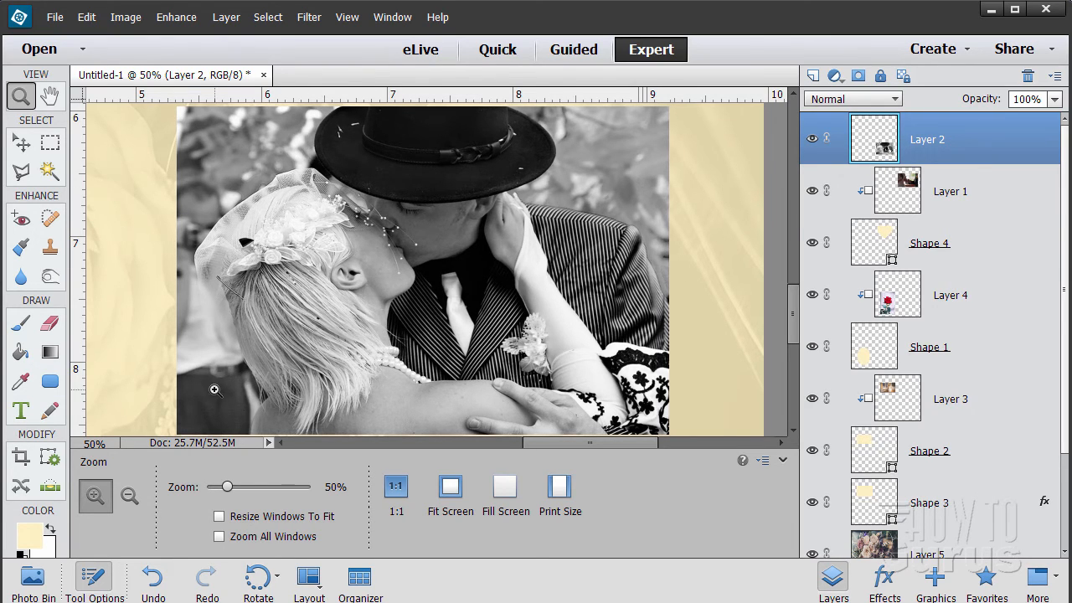
click(21, 171)
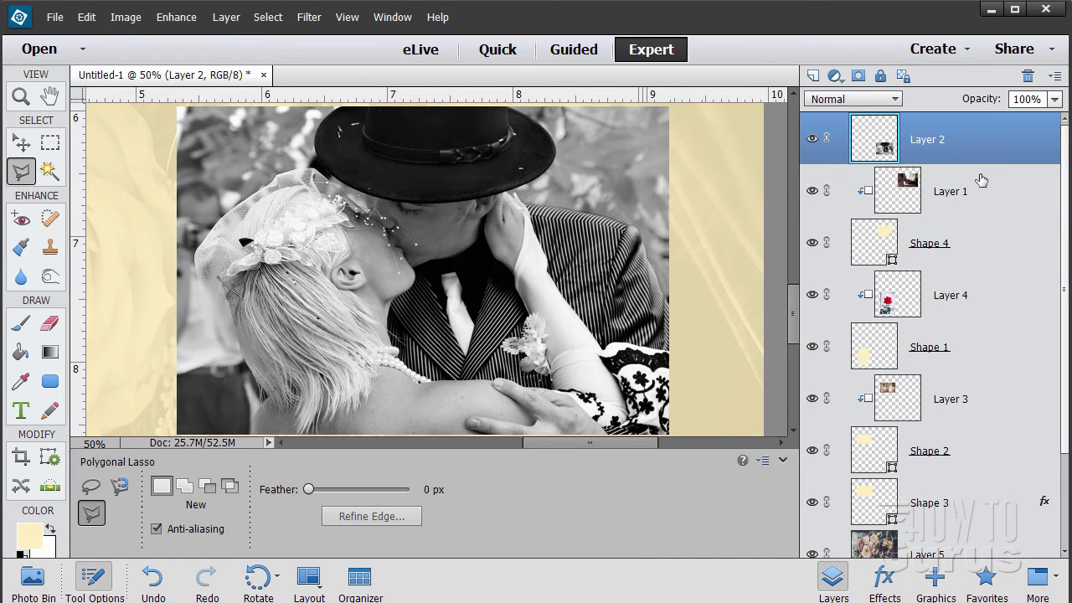
click(860, 76)
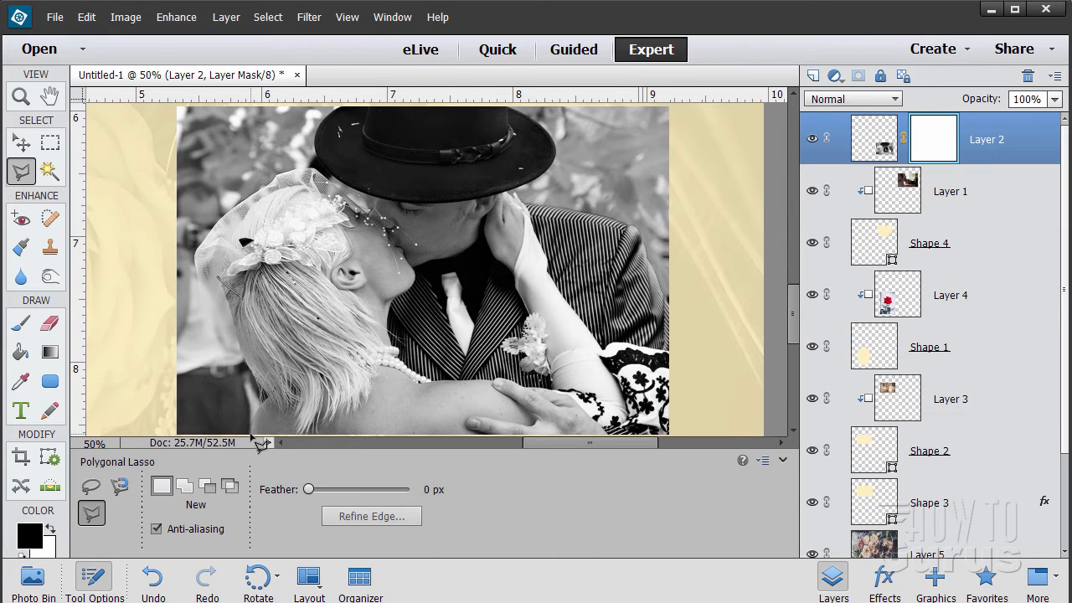
Select the photo background with the Polygonal Lasso, tracing the bride, hat and groom's shoulder and closing the outline outside the photo's edges
drag(230, 73, 251, 53)
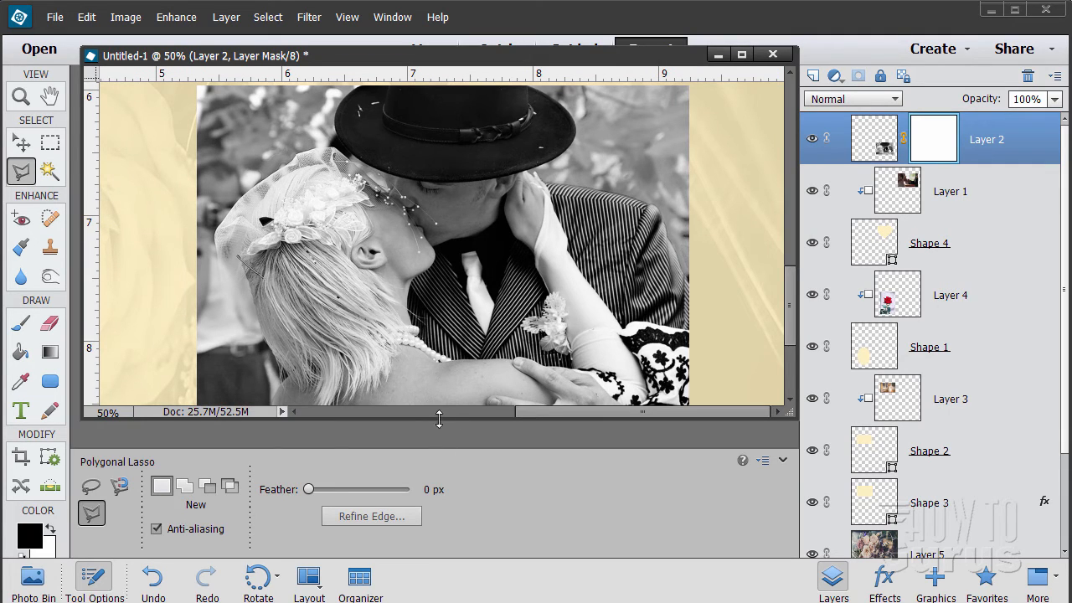
drag(439, 418, 439, 536)
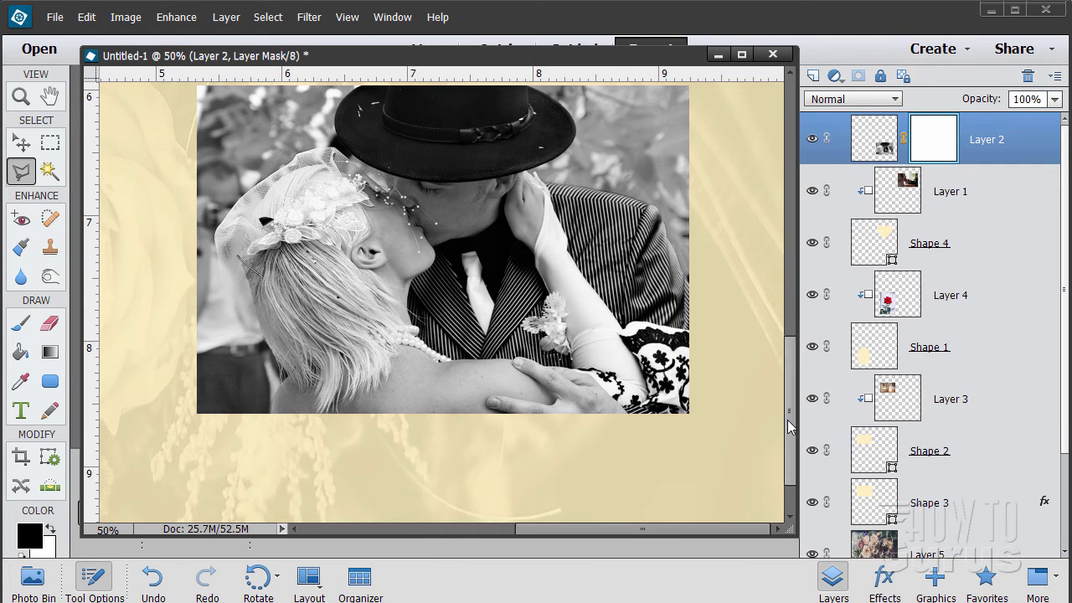
drag(788, 419, 791, 398)
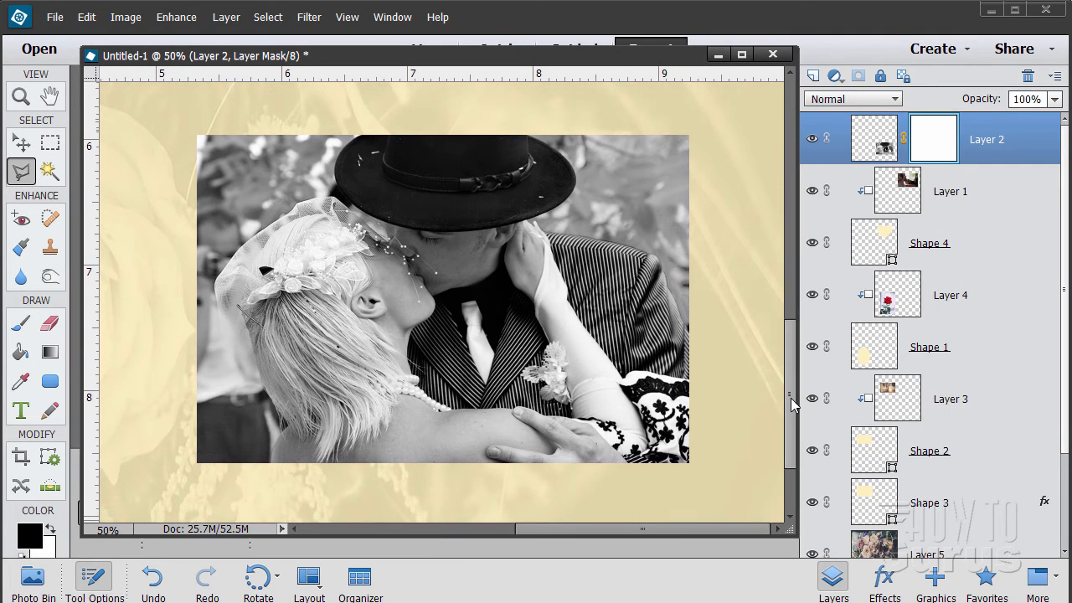
click(271, 468)
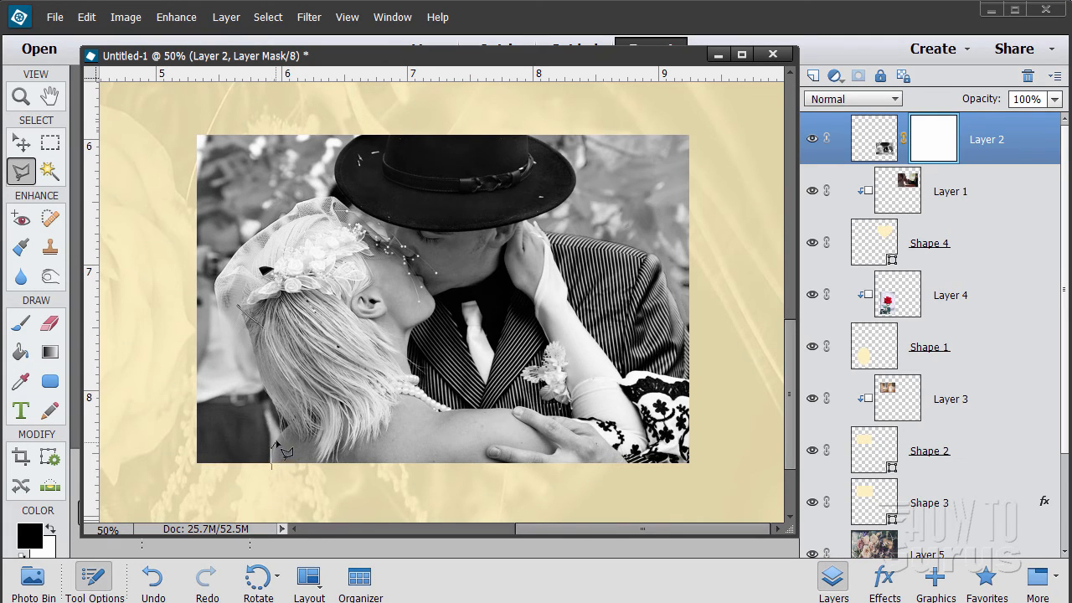
click(277, 440)
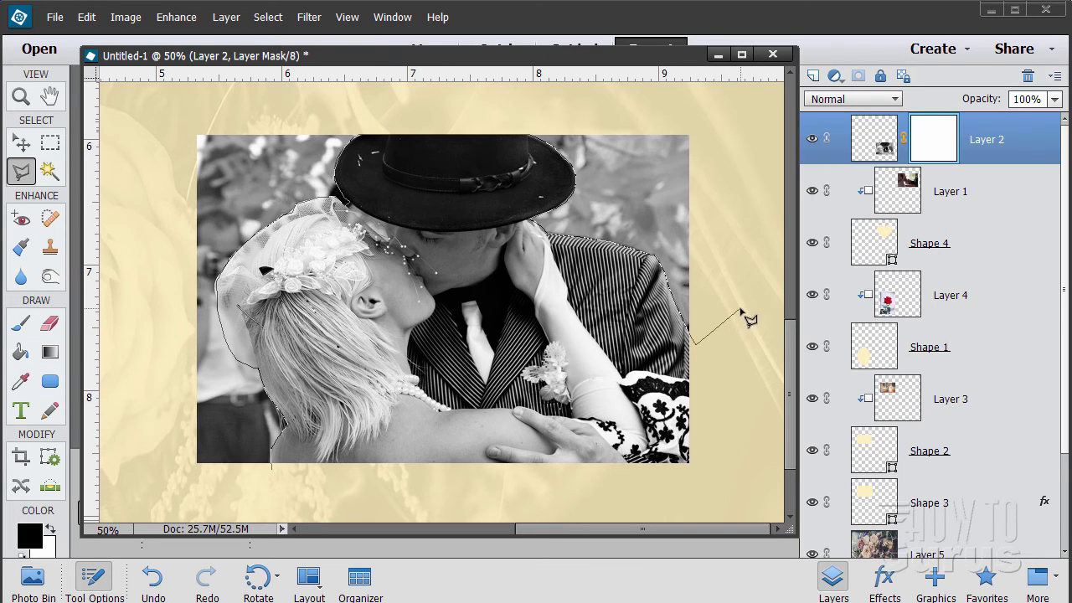
click(724, 342)
click(726, 114)
click(167, 103)
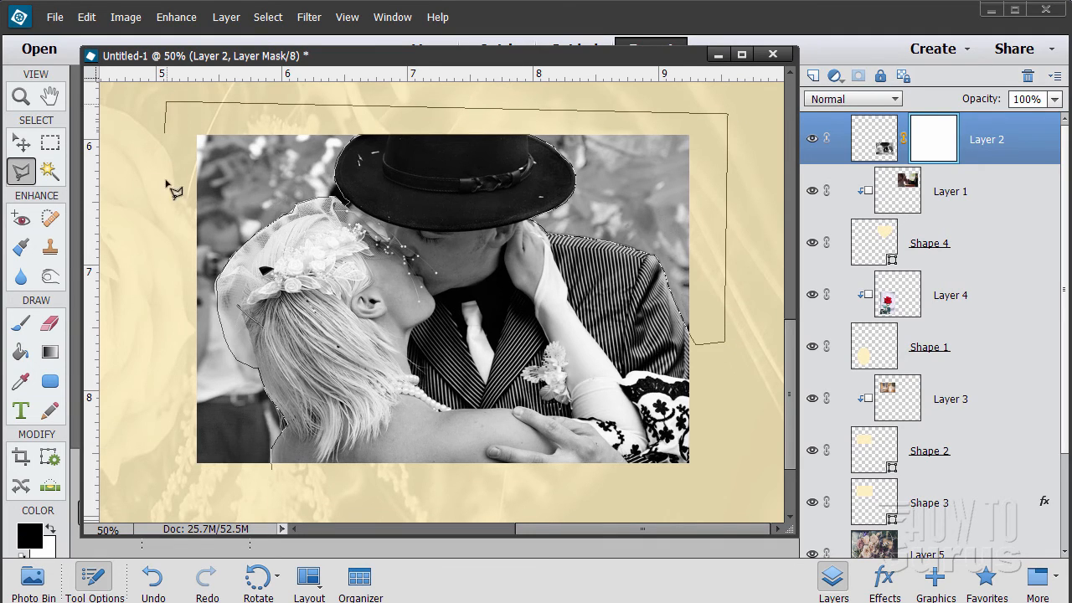
click(163, 490)
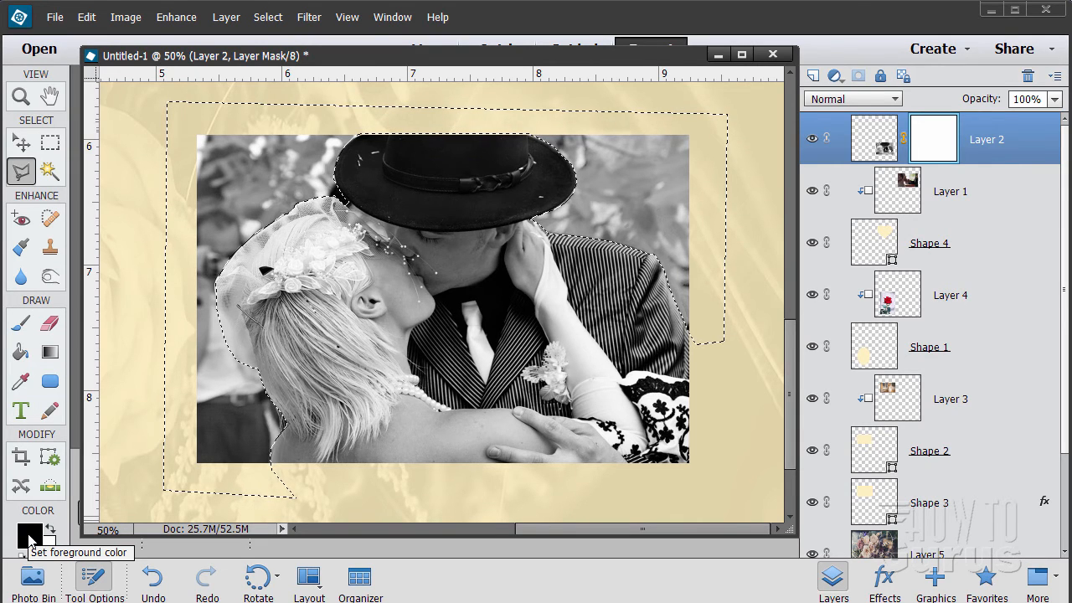
Fill the selected background with black on the Layer 2 mask to hide it, and deselect
click(22, 353)
click(219, 203)
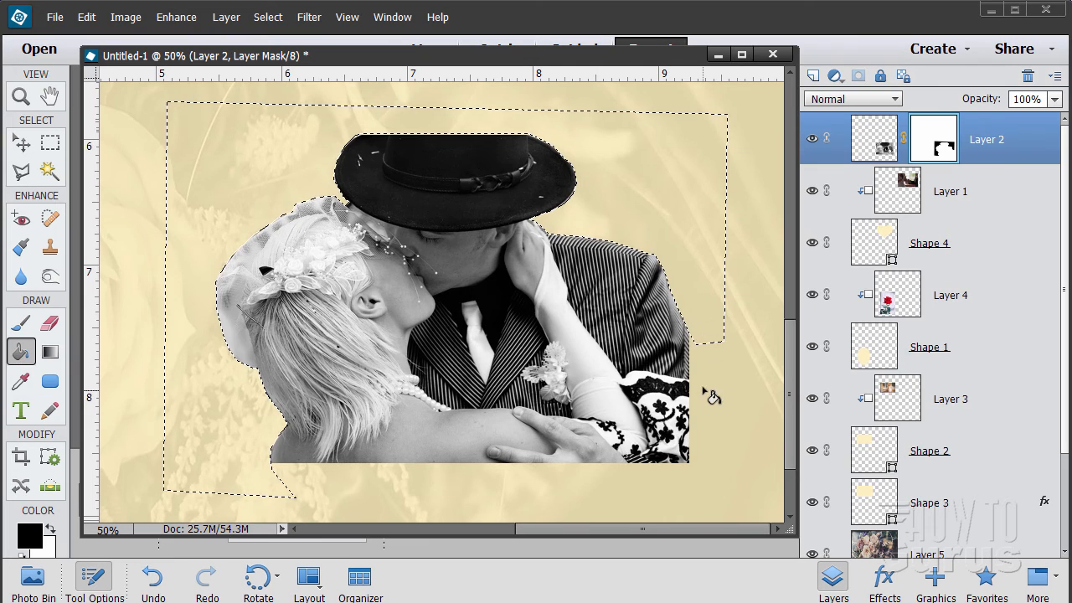
click(21, 144)
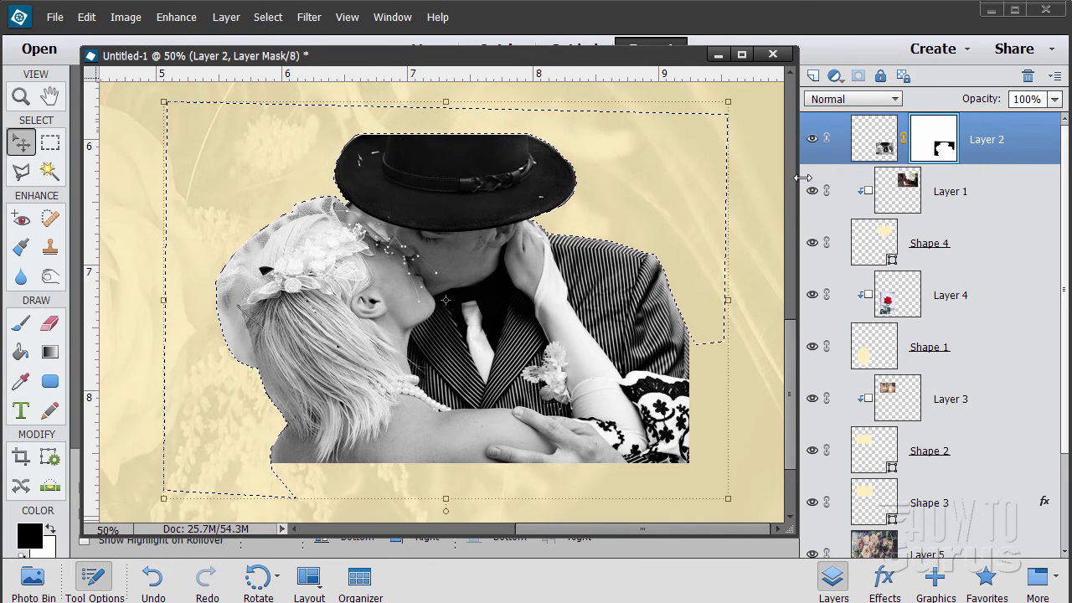
click(268, 16)
click(274, 52)
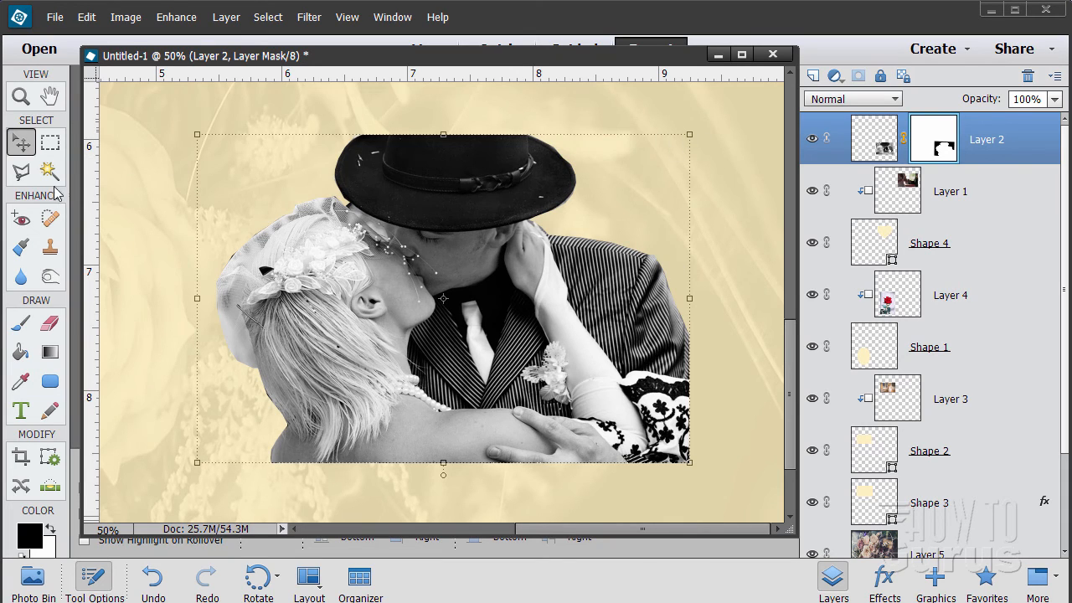
Add a new layer above Layer 2 and draw a rectangular selection about 3.99 by 2.62 in around the couple
click(50, 146)
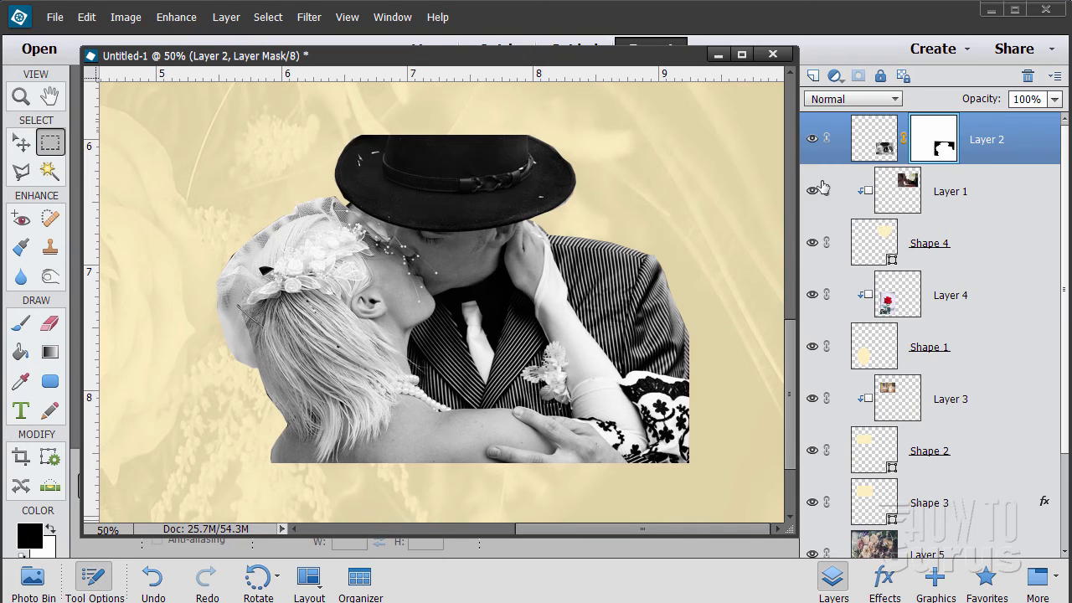
click(812, 77)
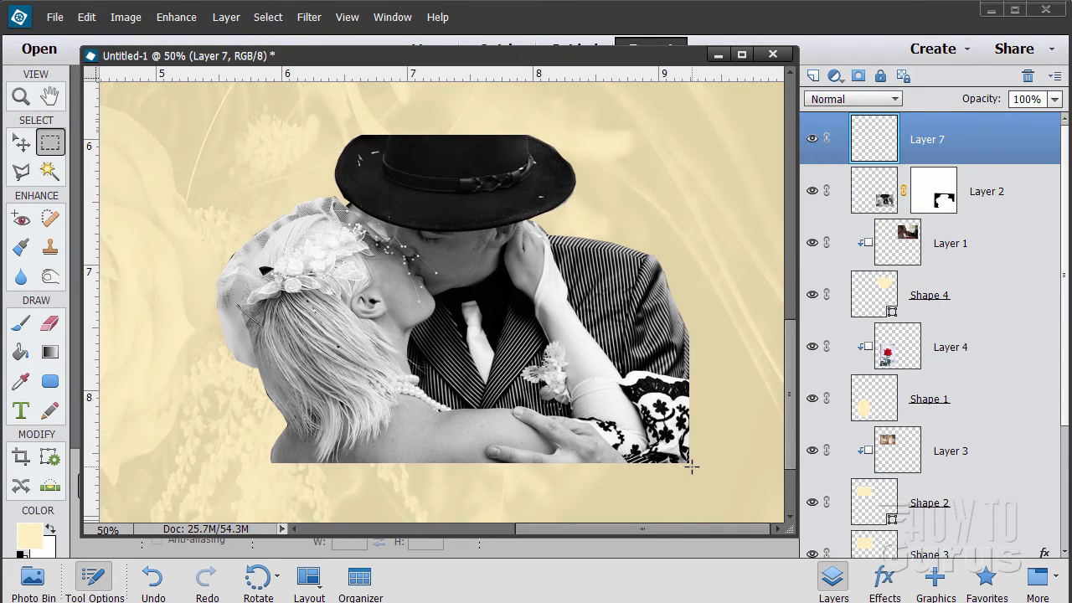
drag(688, 461, 603, 395)
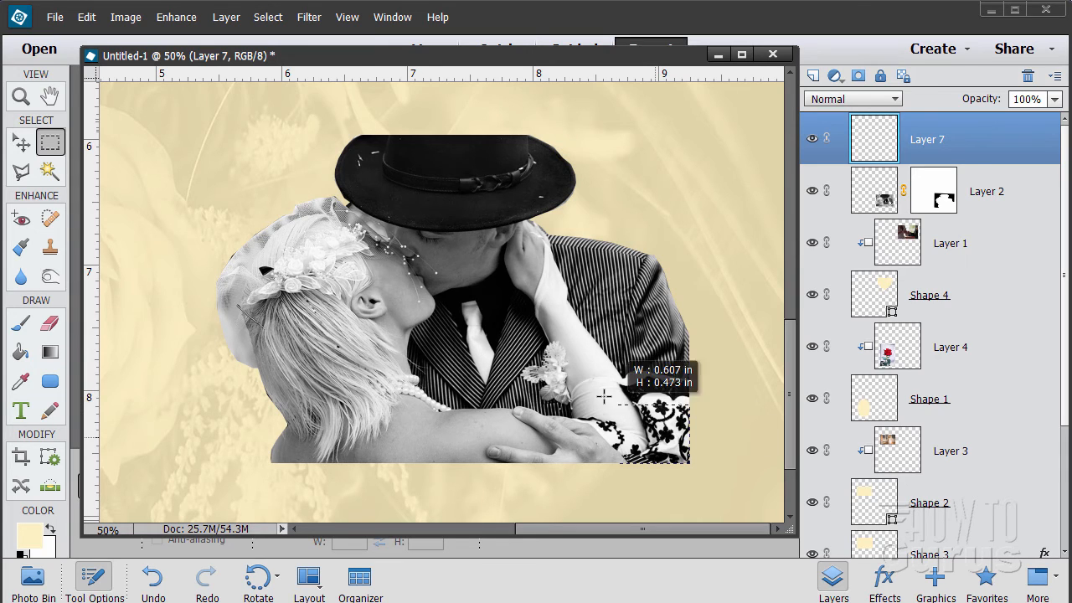
drag(330, 152, 189, 134)
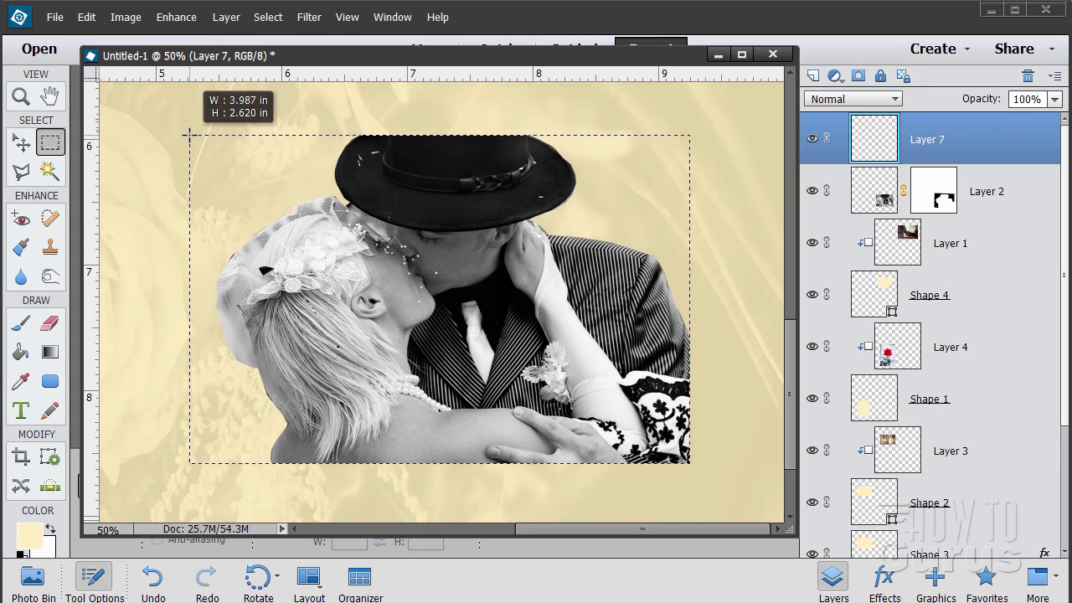
drag(189, 134, 190, 134)
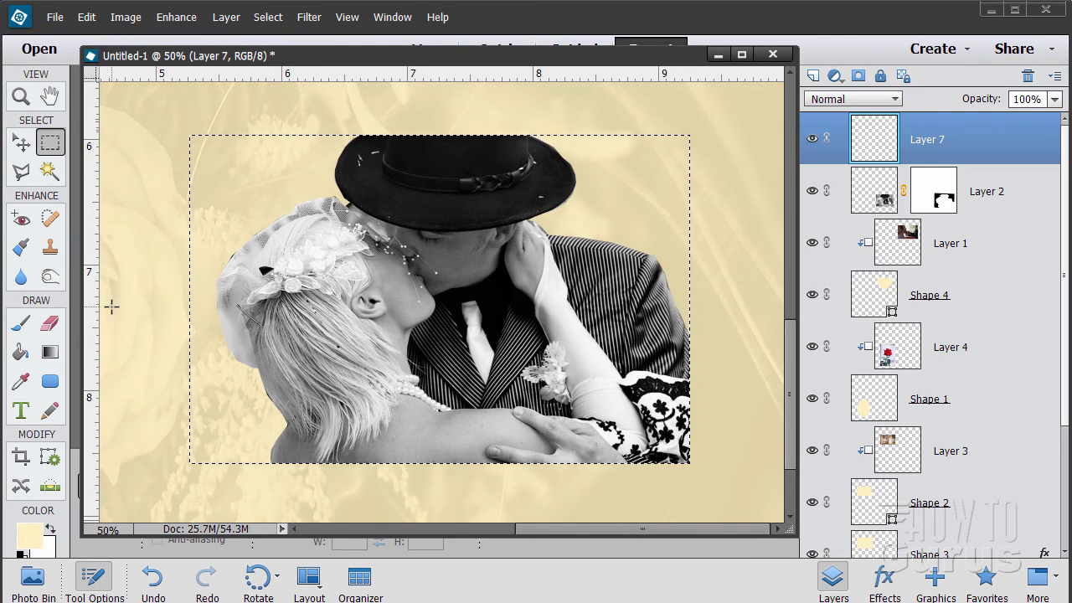
Fill the rectangular selection on Layer 7 with a diagonal linear black-to-white gradient, black at the upper-left corner and white at the lower-right
click(22, 555)
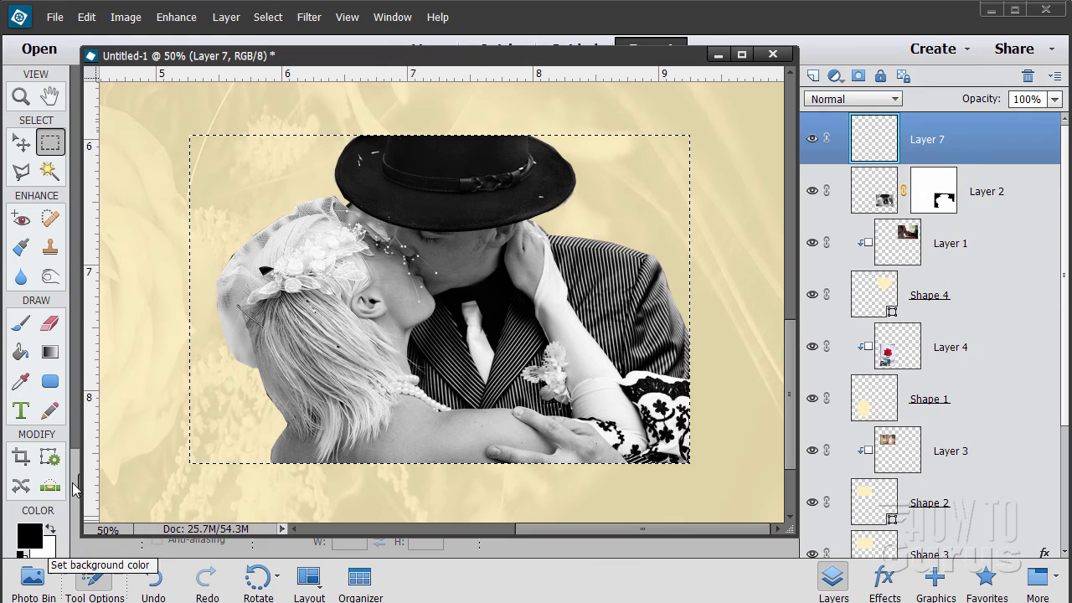
click(52, 355)
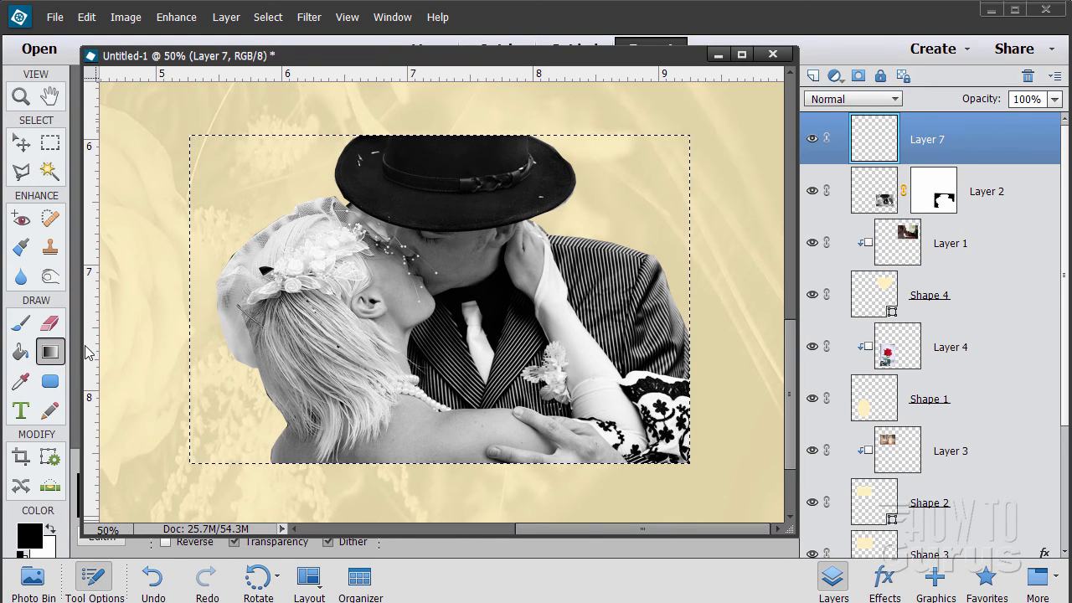
drag(293, 63, 282, 72)
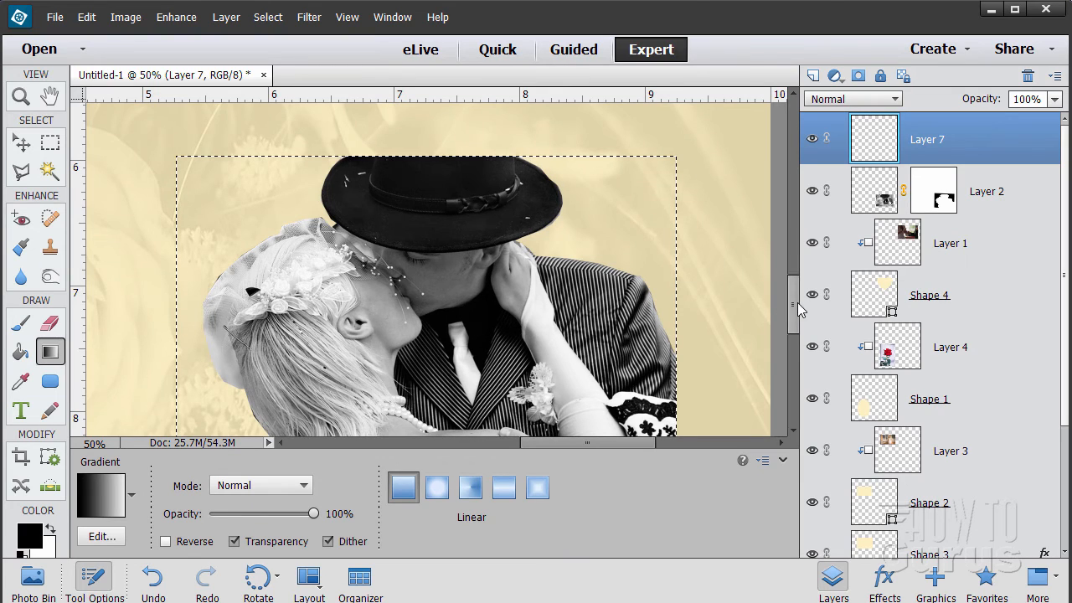
drag(796, 303, 793, 317)
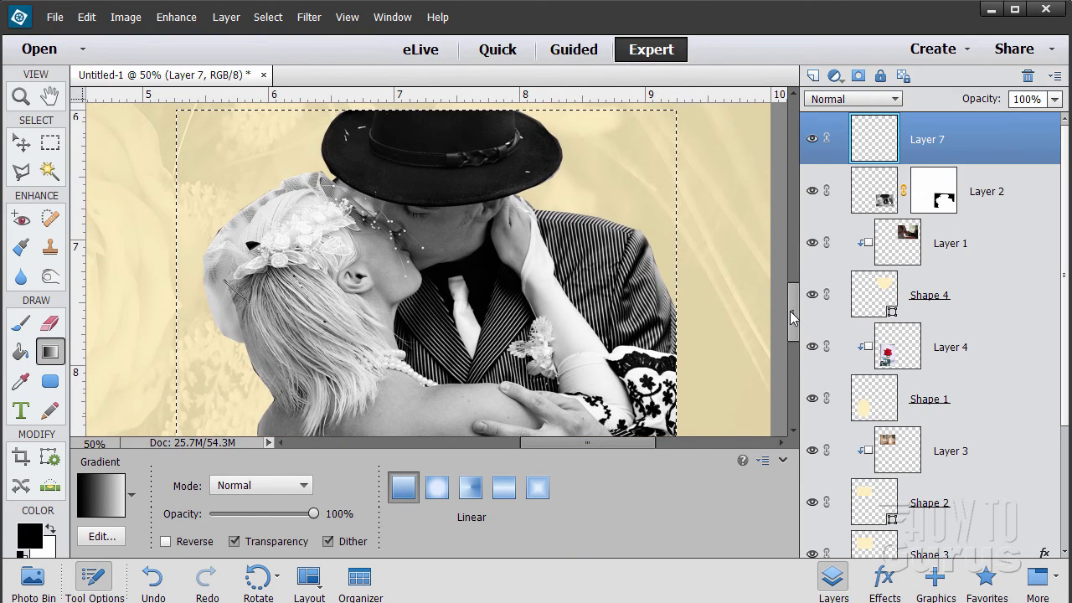
click(101, 496)
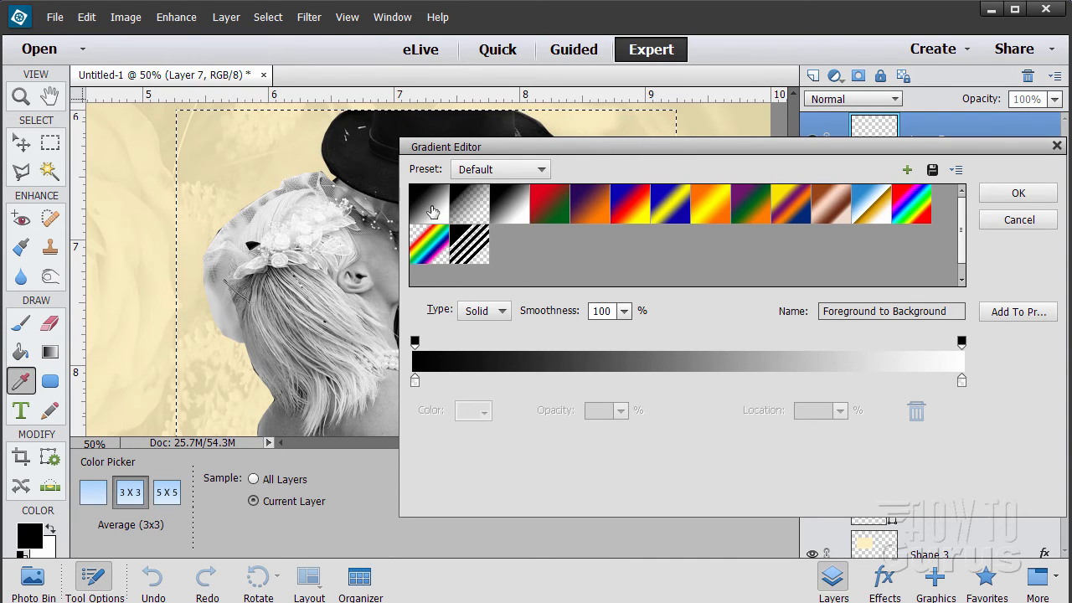
click(1004, 223)
drag(192, 82, 226, 60)
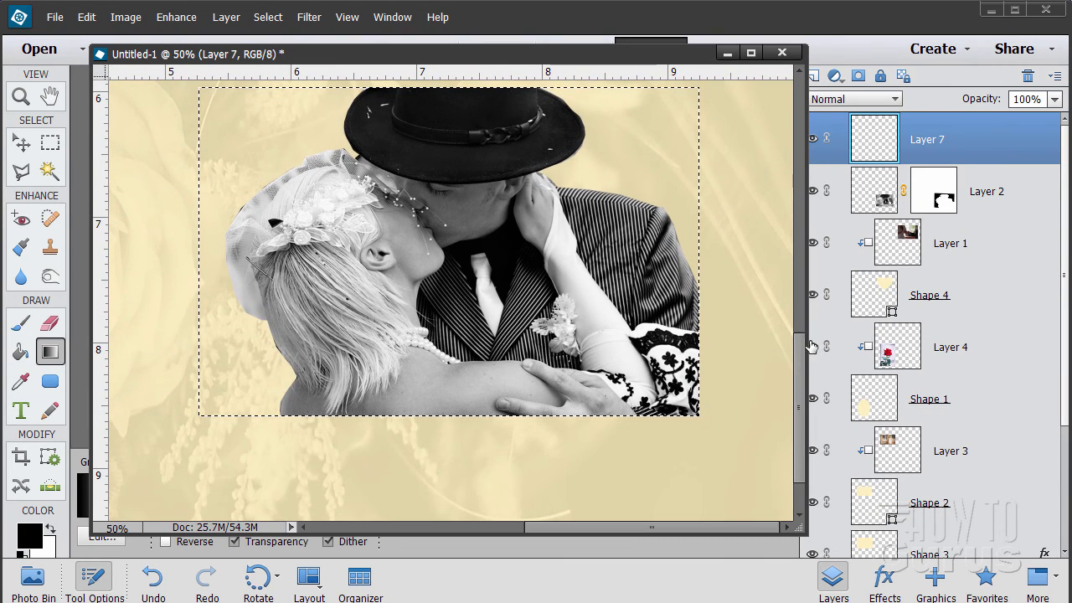
drag(806, 347, 802, 332)
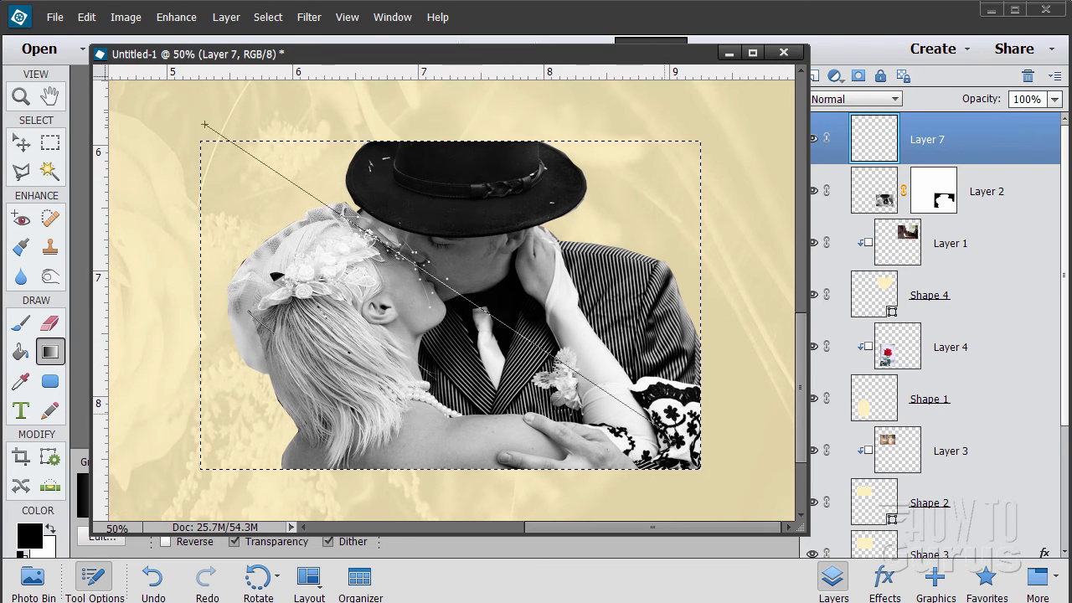
drag(724, 489, 724, 490)
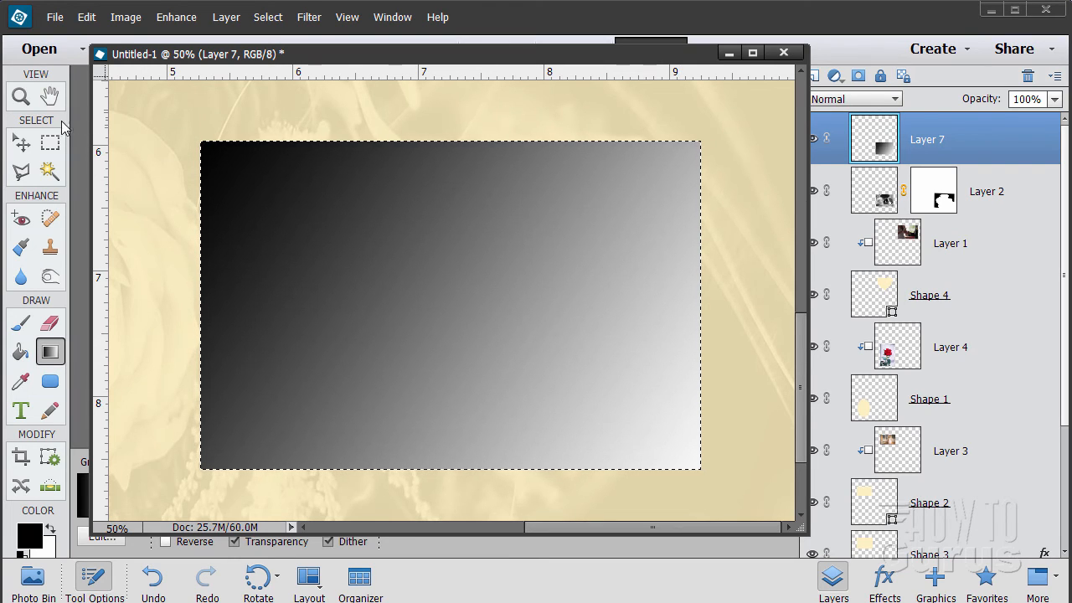
Deselect the gradient rectangle and move Layer 7 directly below Layer 2 so it sits behind the couple
click(21, 142)
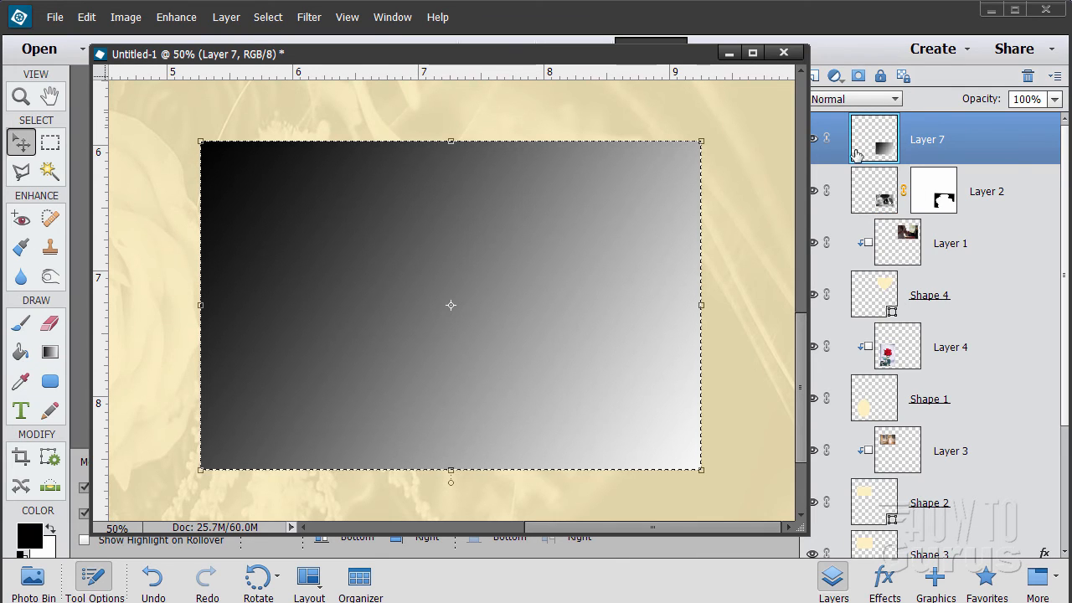
click(268, 17)
click(283, 53)
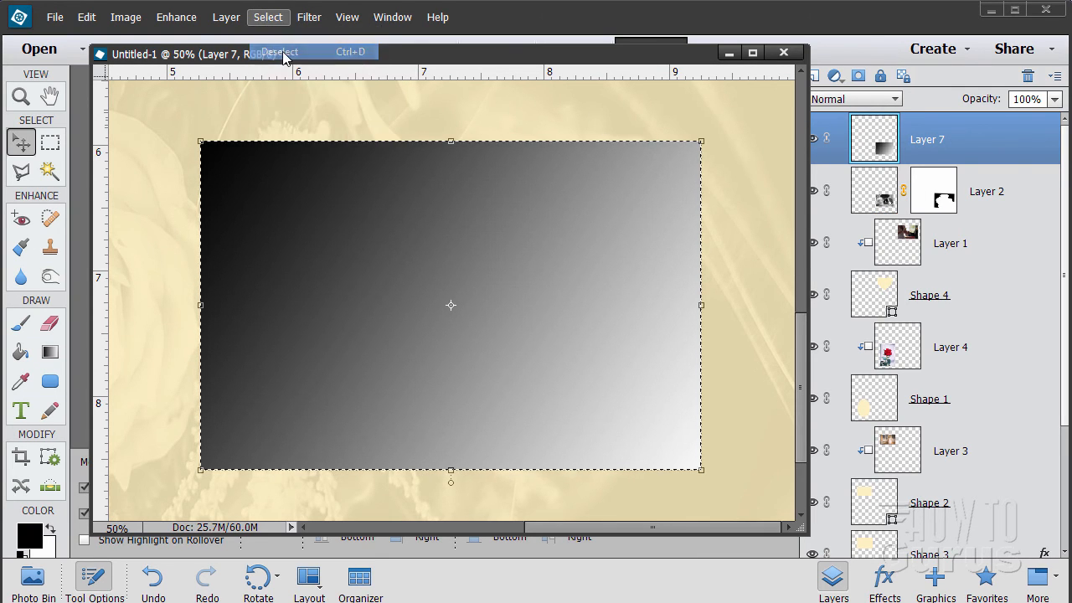
drag(644, 56, 617, 50)
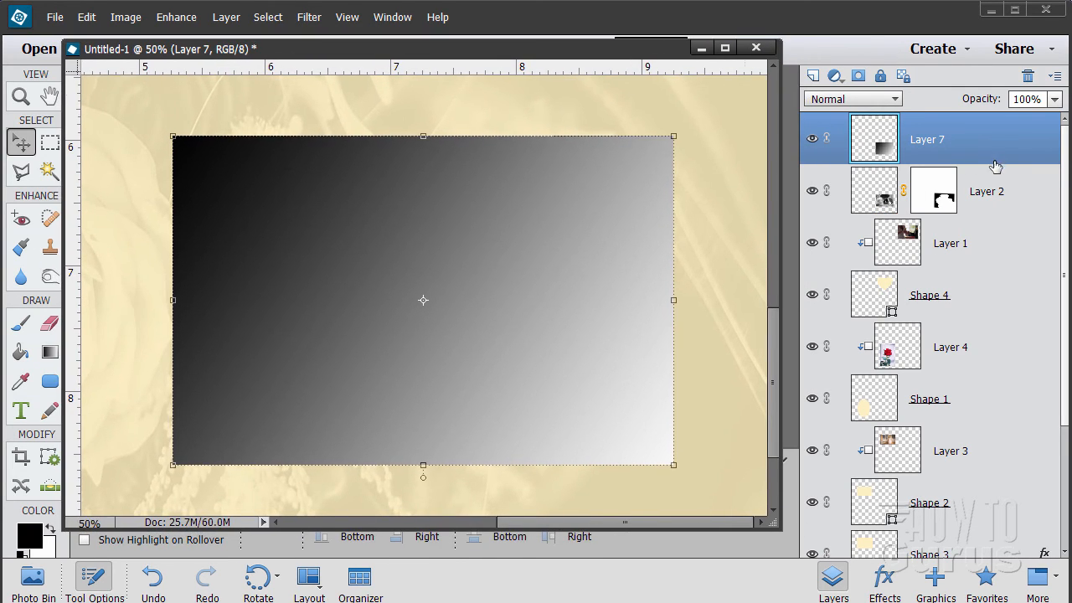
drag(998, 139, 1003, 210)
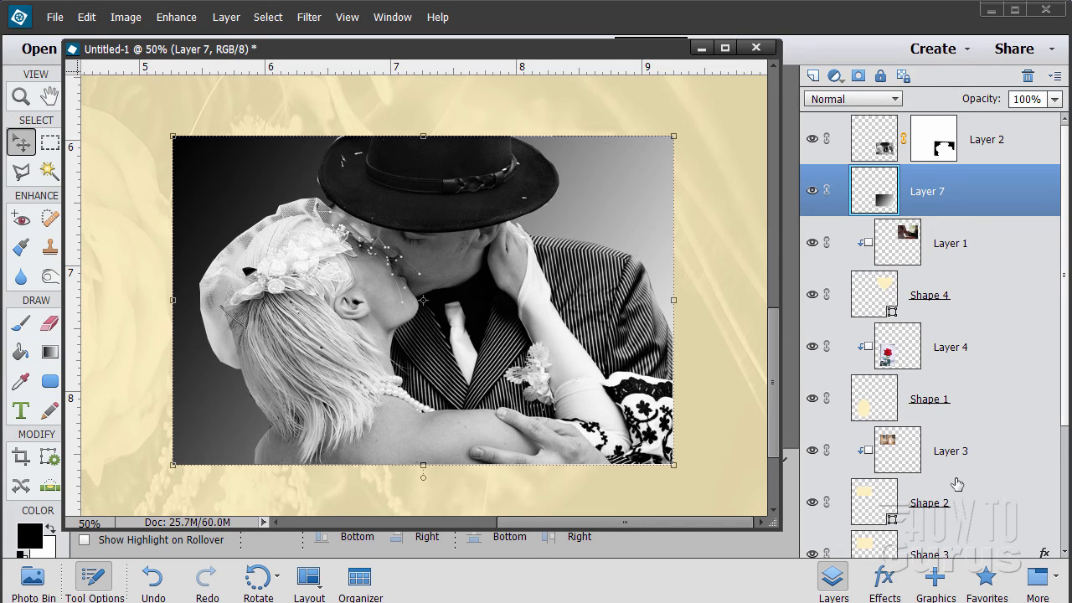
Apply the Inner Ridge bevel style to the gradient rectangle on Layer 7
click(889, 578)
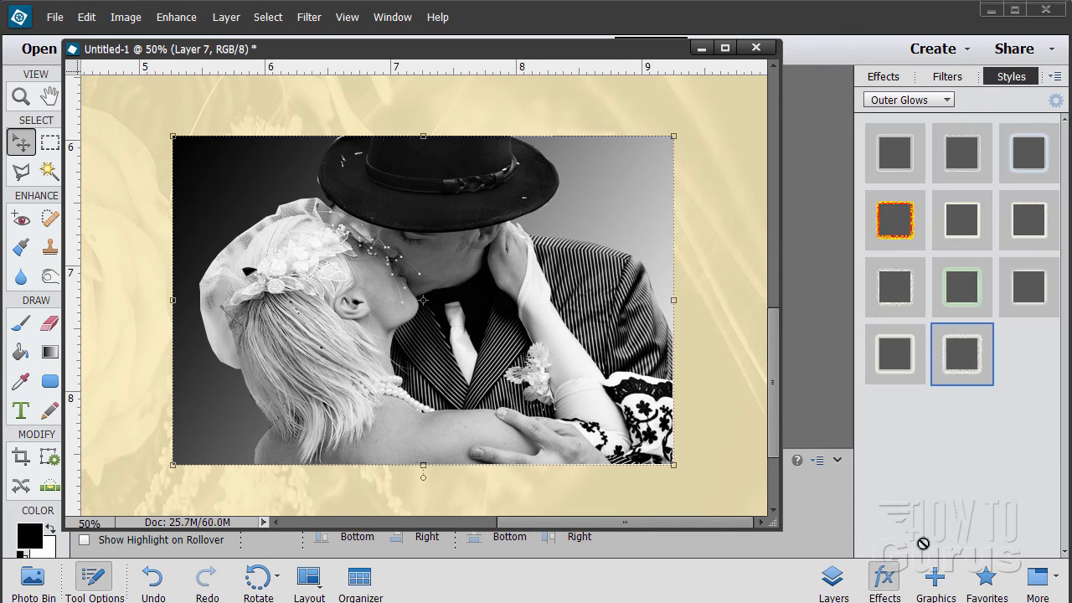
click(903, 100)
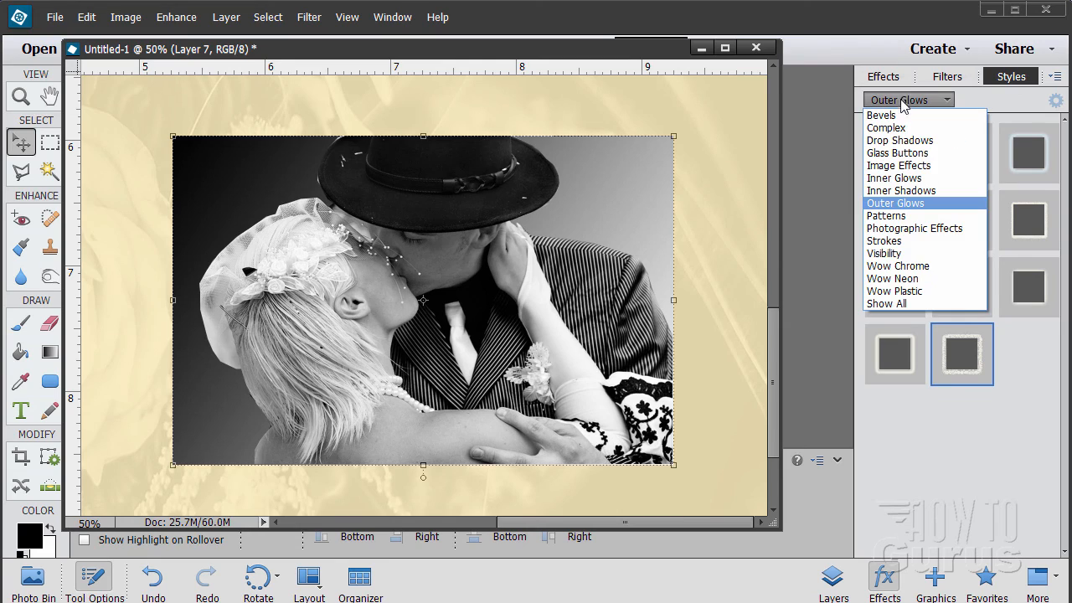
click(904, 118)
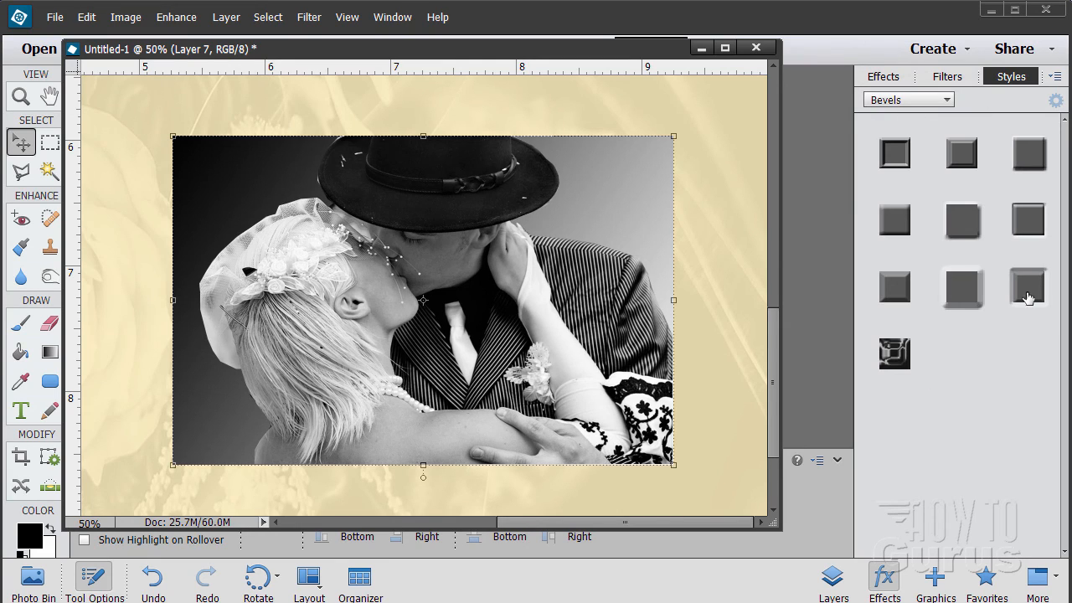
click(891, 166)
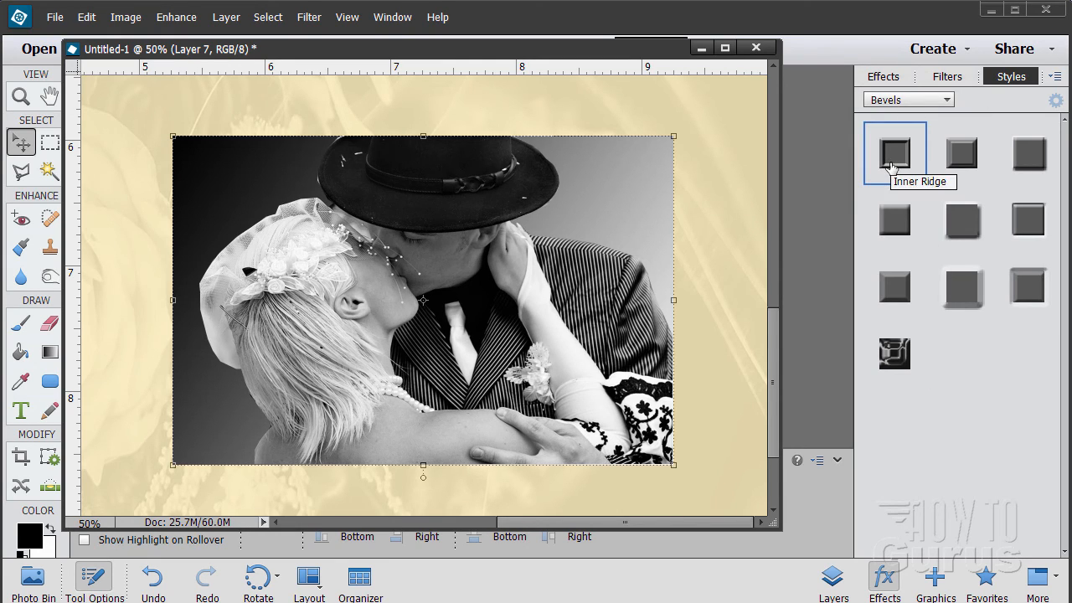
double_click(895, 160)
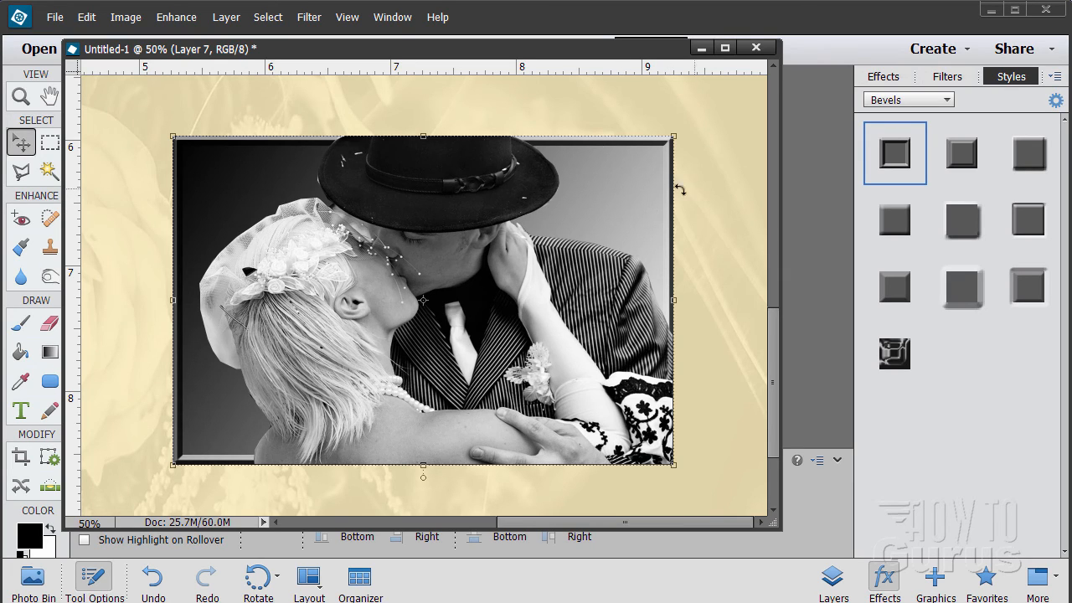
Increase the bevel size in Layer 7's style settings to 54 px, keeping the direction up
click(226, 17)
mouse_move(260, 112)
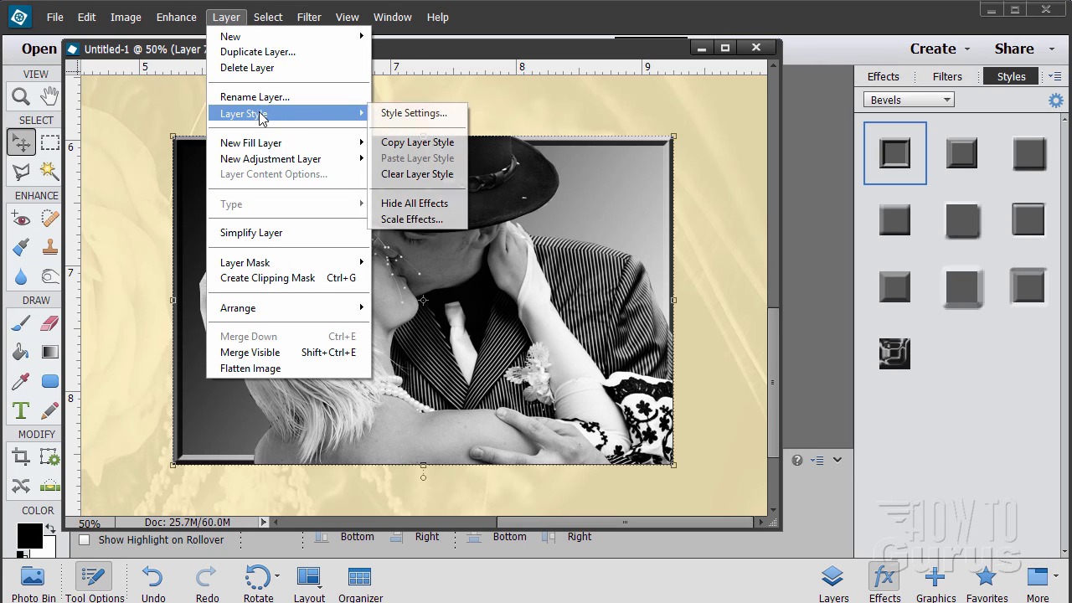
click(419, 110)
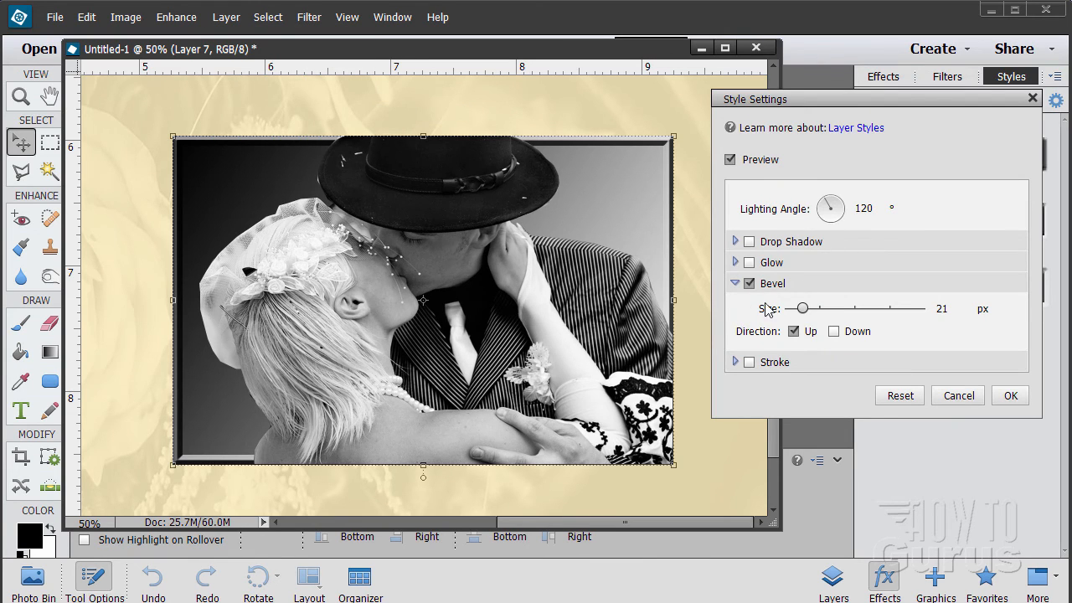
drag(804, 310, 813, 311)
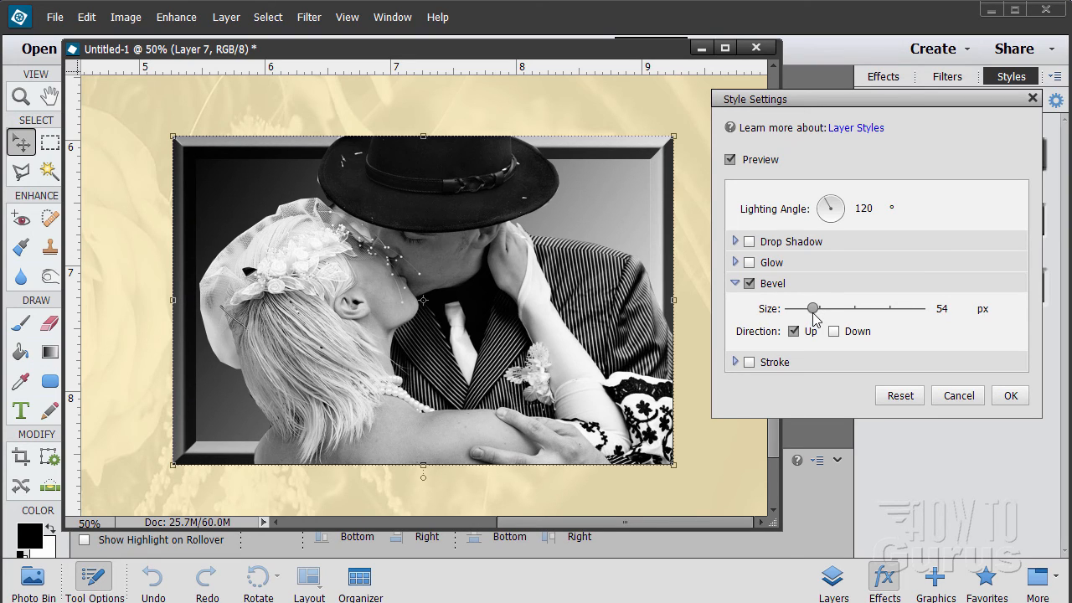
click(1009, 395)
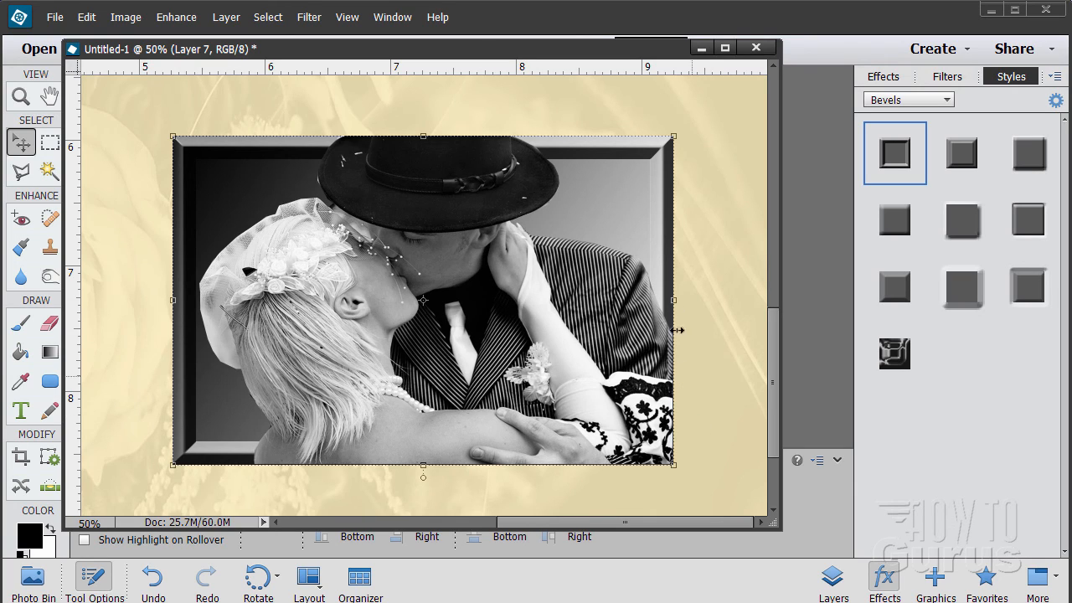
Change the blend mode of the gradient rectangle on Layer 7 to Luminosity
click(833, 579)
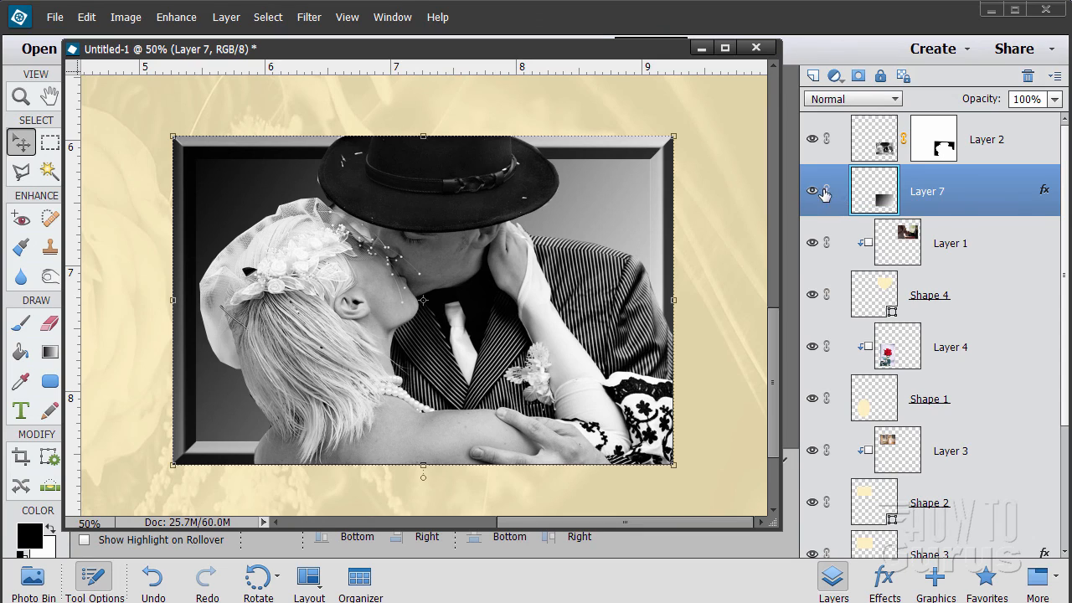
click(837, 100)
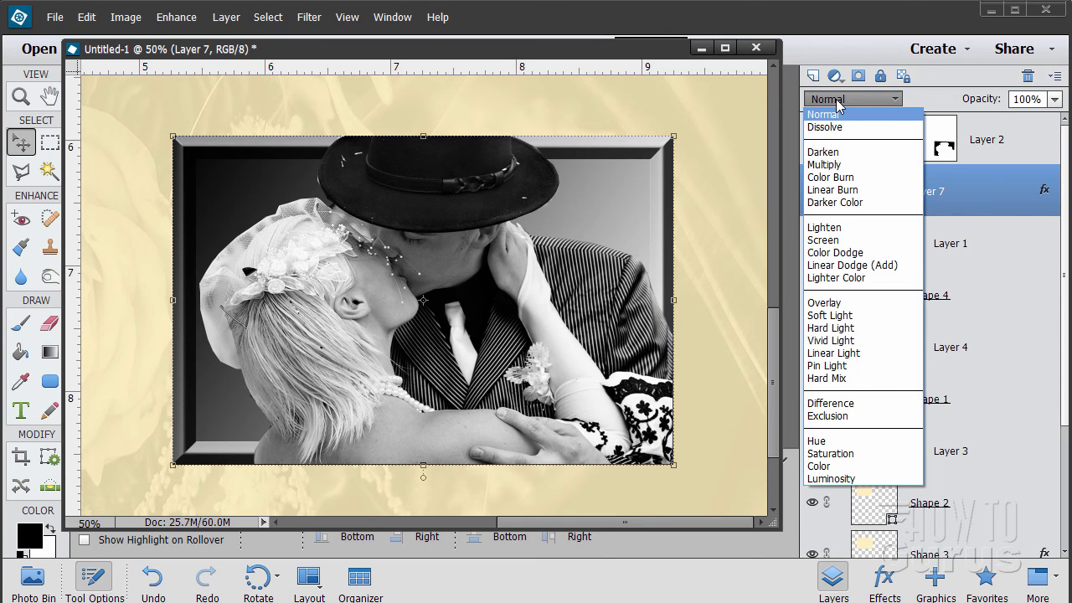
click(847, 479)
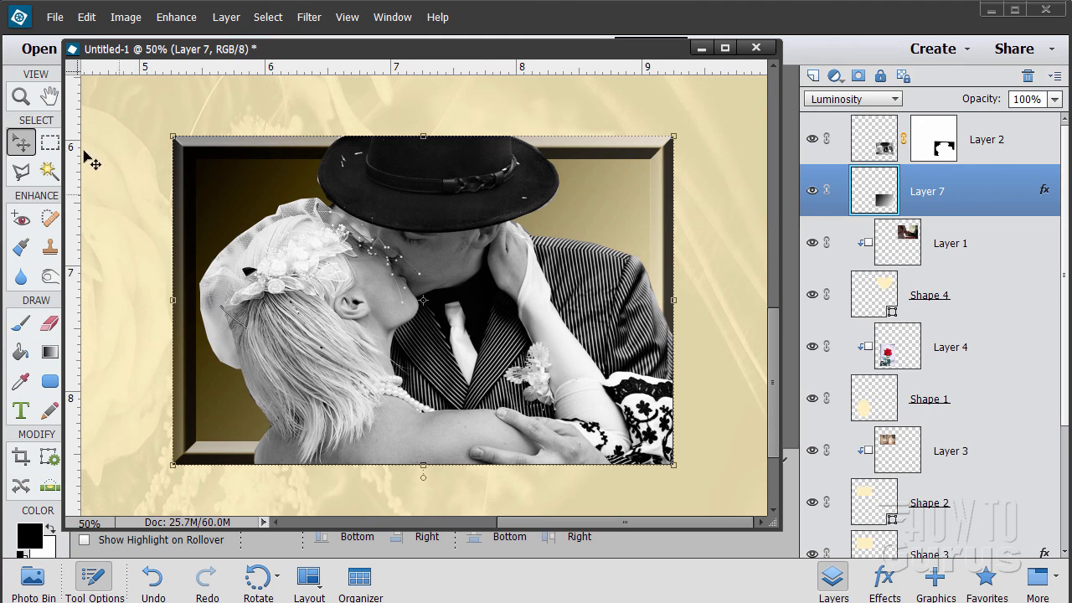
Examine the whole collage page with its four photos, leaving the Move tool active
click(21, 96)
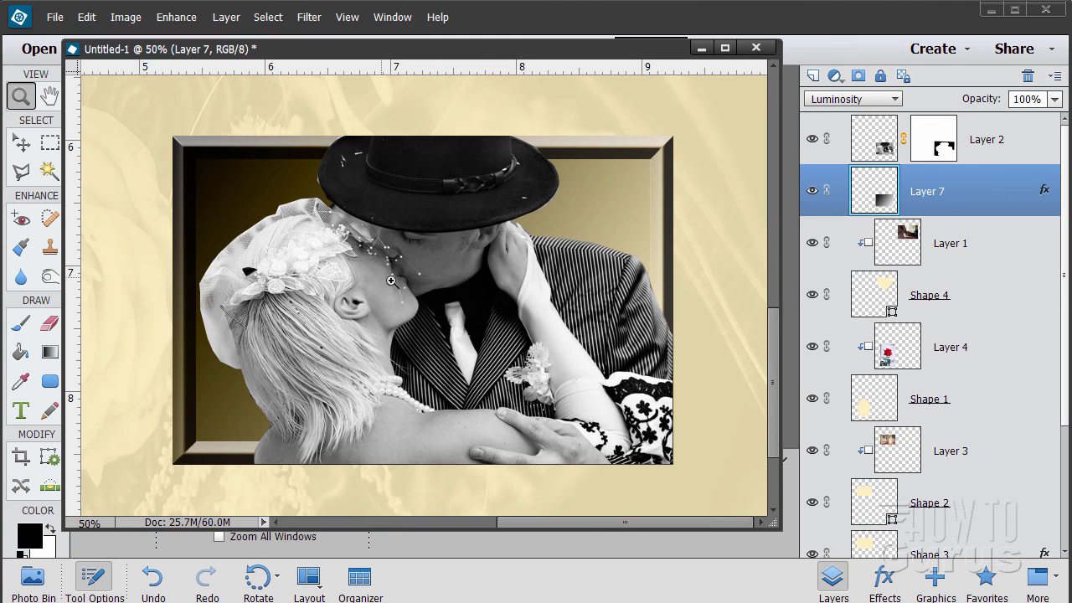
alt+click(404, 283)
alt+click(401, 283)
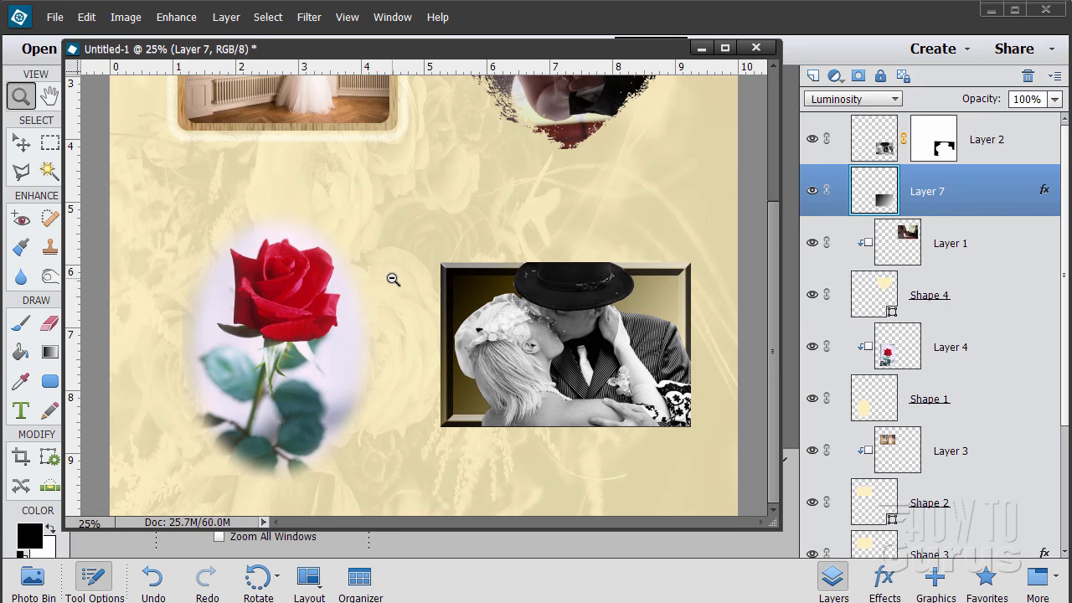
alt+click(390, 280)
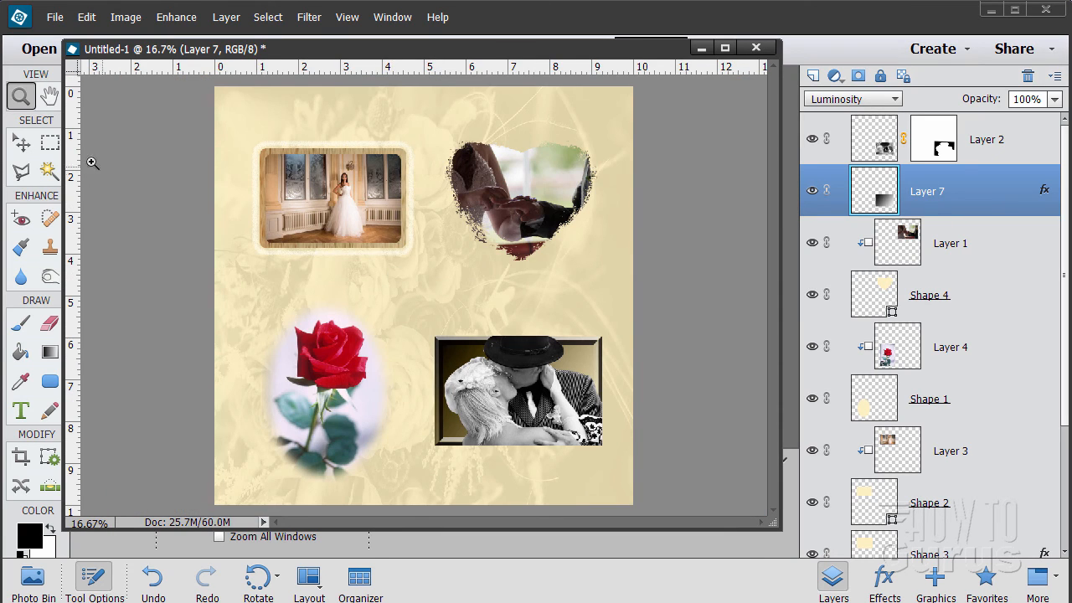
click(21, 143)
click(724, 289)
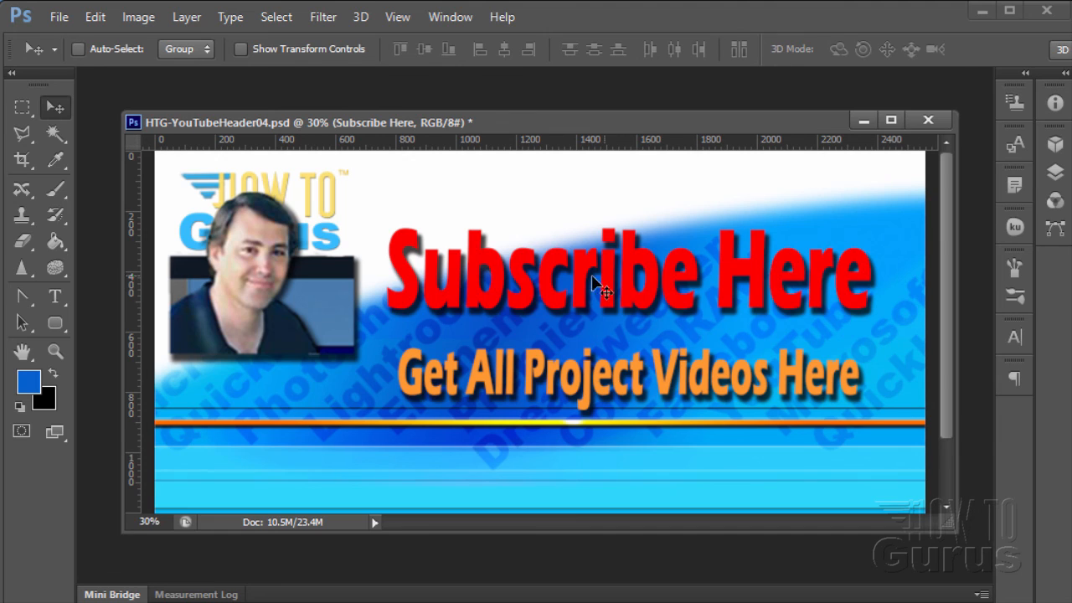
key(ctrl+alt+shift+s)
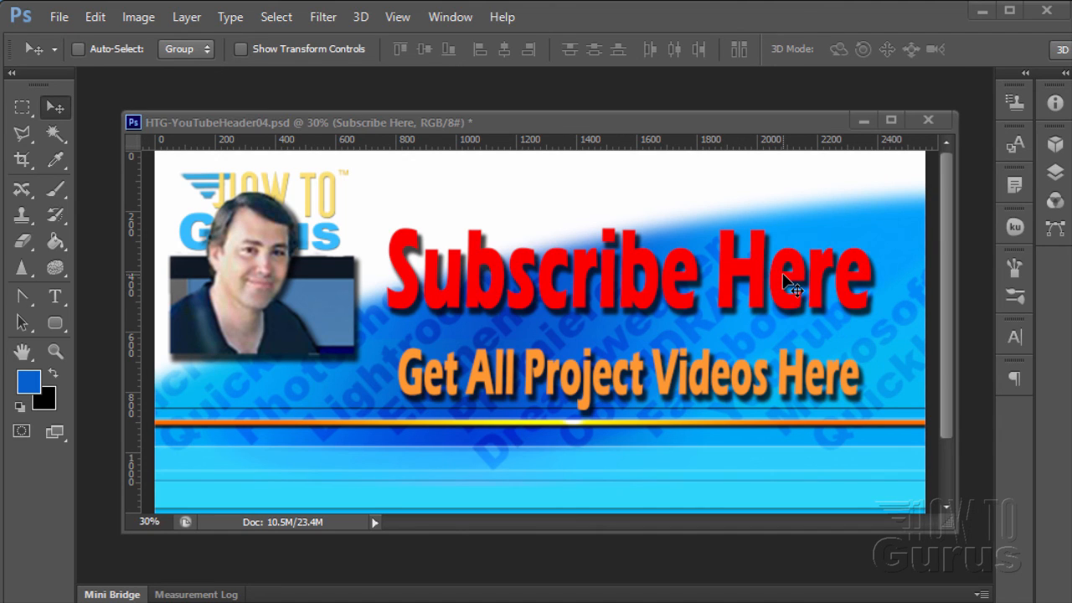